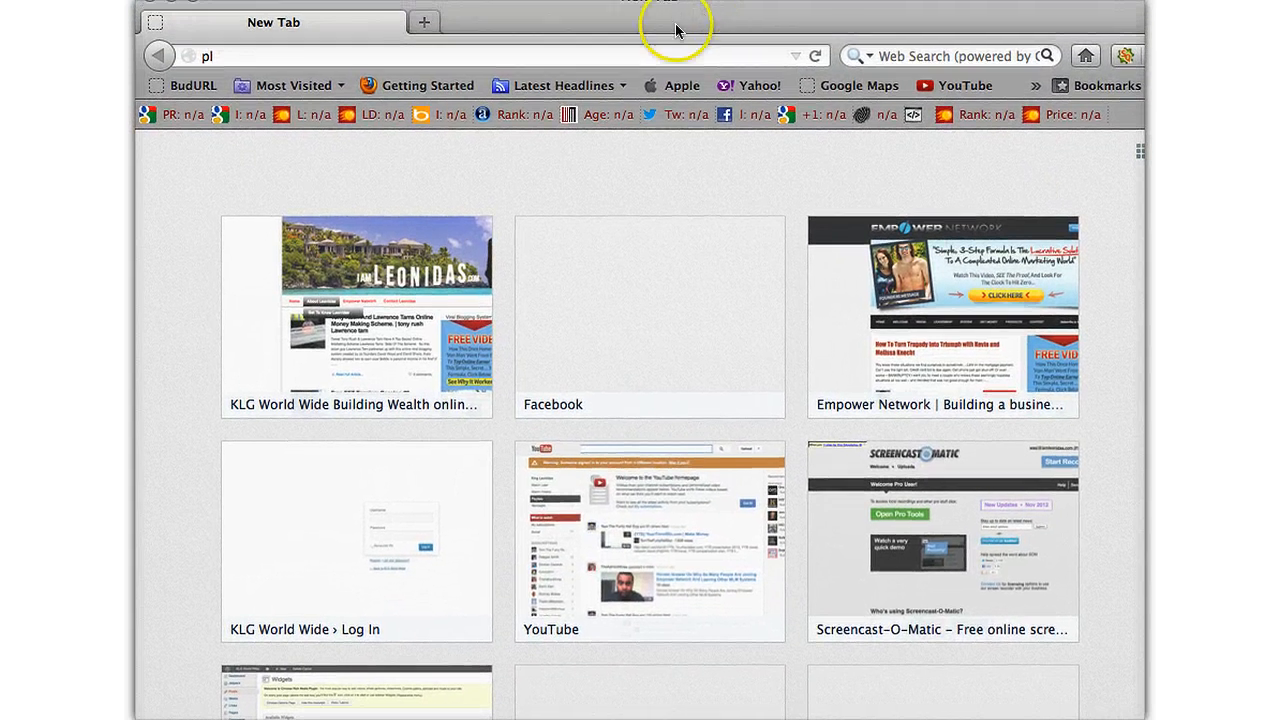
- Load plus.google.com in the first tab and open the KLG World Wide blog in a new tab
{"action": "left_click", "coordinate": [336, 56]}
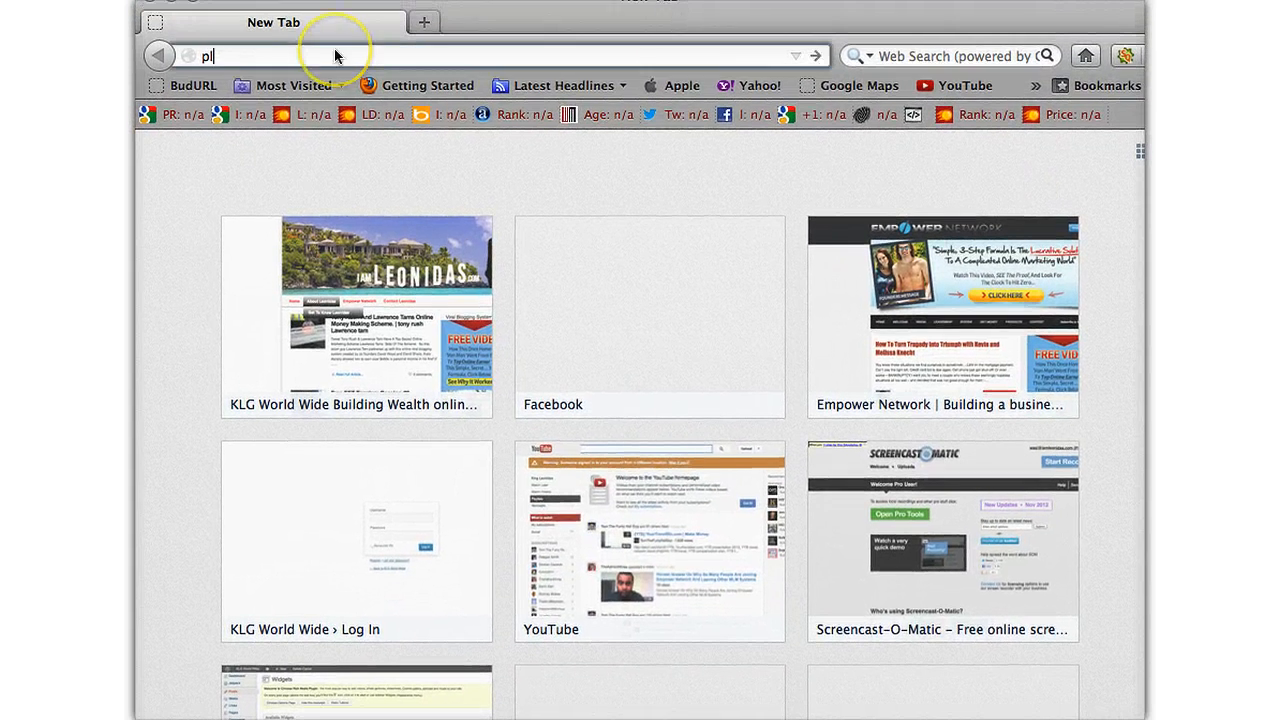
{"action": "type", "text": "us.google.com/"}
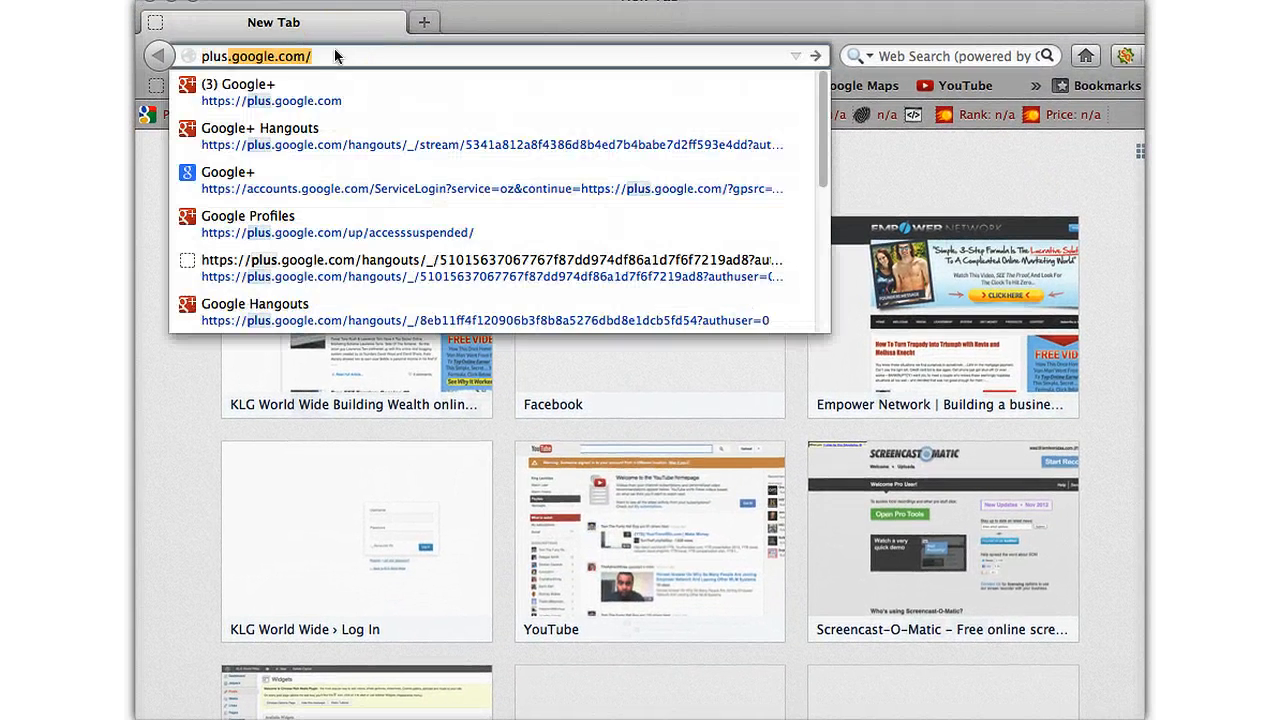
{"action": "key", "text": "Return"}
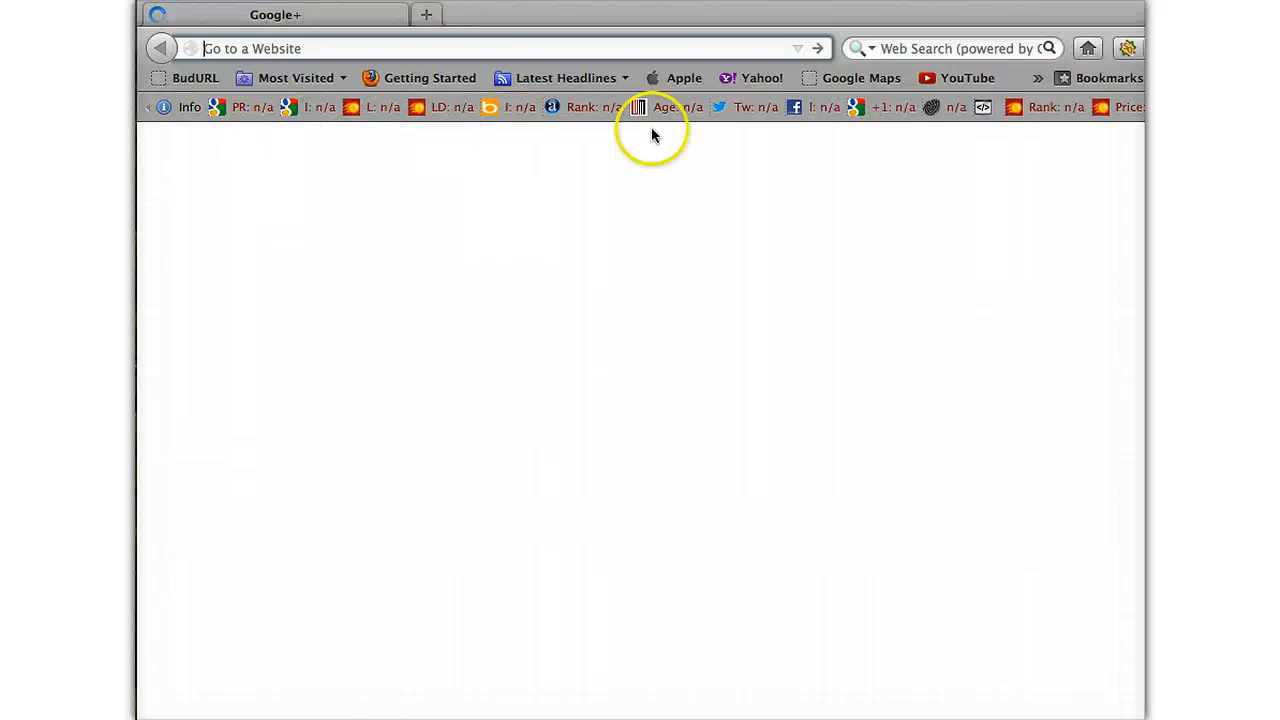
{"action": "key", "text": "super+t"}
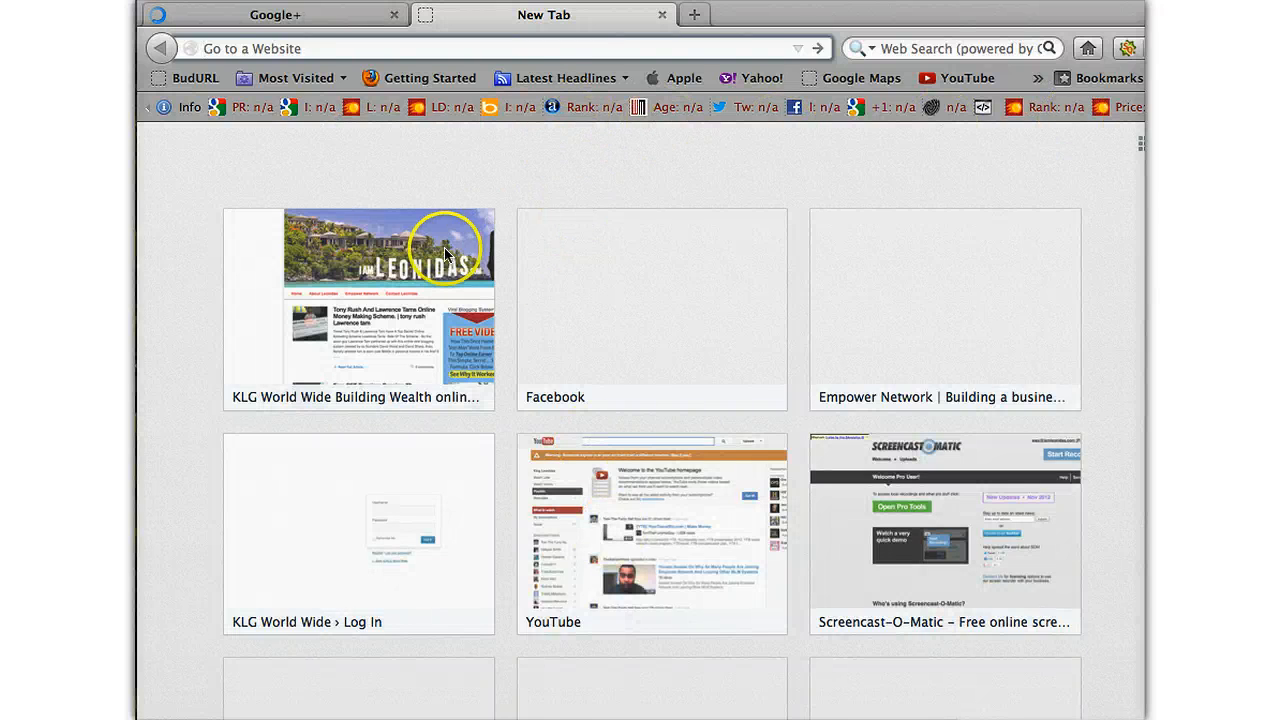
{"action": "left_click", "coordinate": [437, 277]}
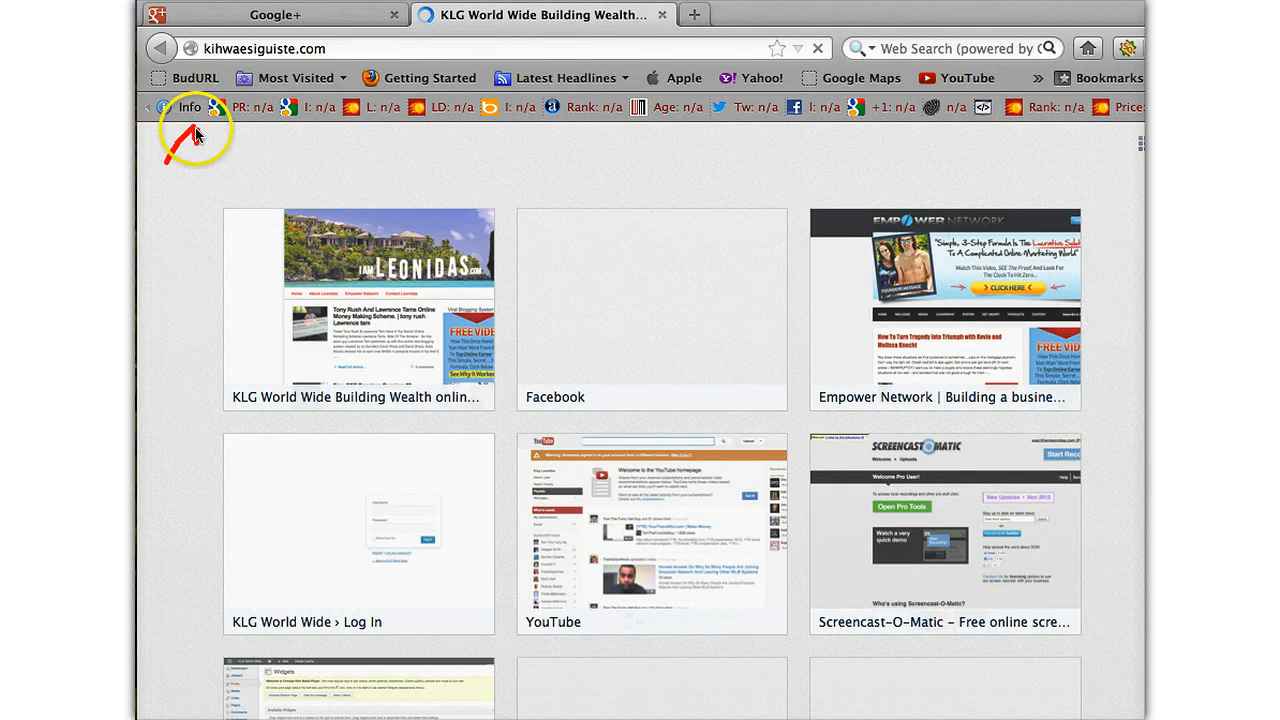
- Circle the blog's site statistics bar and add arrows pointing at the rank 225185
{"action": "left_click_drag", "start_coordinate": [216, 117], "coordinate": [1054, 127]}
{"action": "mouse_move", "coordinate": [1130, 110]}
{"action": "left_mouse_down"}
{"action": "mouse_move", "coordinate": [905, 98]}
{"action": "mouse_move", "coordinate": [185, 105]}
{"action": "left_mouse_up"}
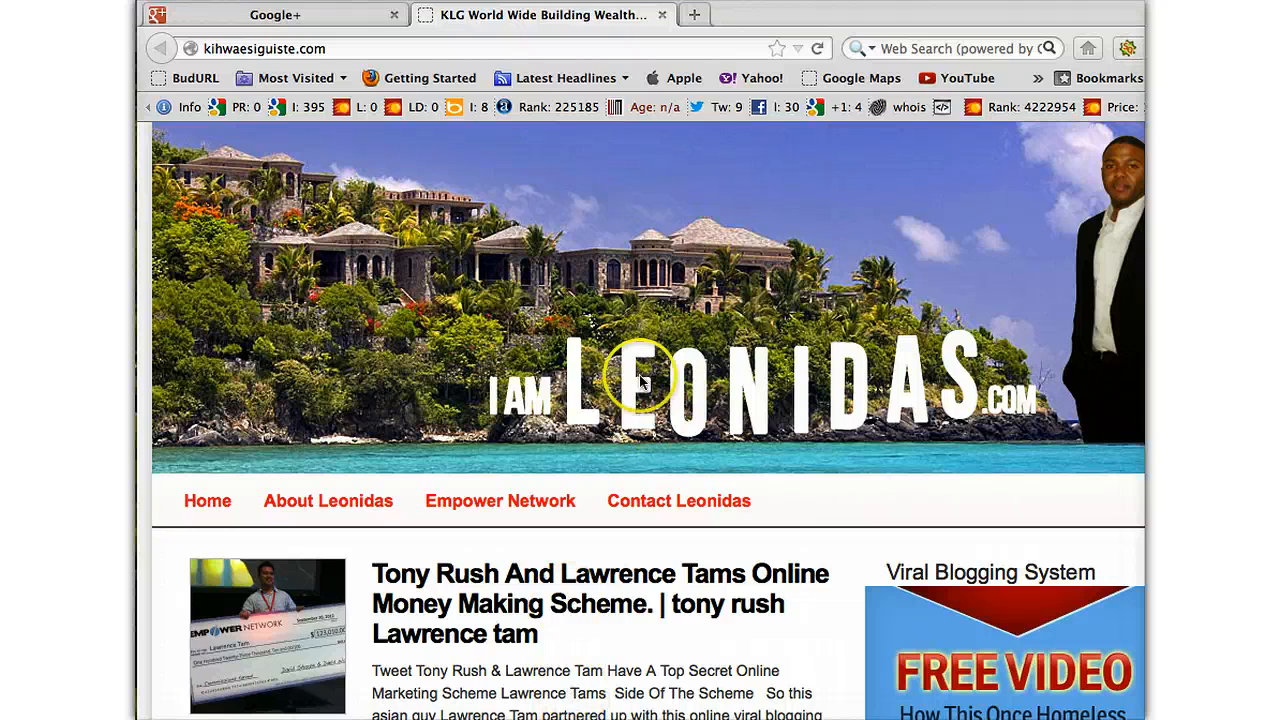
{"action": "mouse_move", "coordinate": [1143, 38]}
{"action": "left_mouse_down"}
{"action": "mouse_move", "coordinate": [1105, 50]}
{"action": "mouse_move", "coordinate": [1129, 51]}
{"action": "left_mouse_up"}
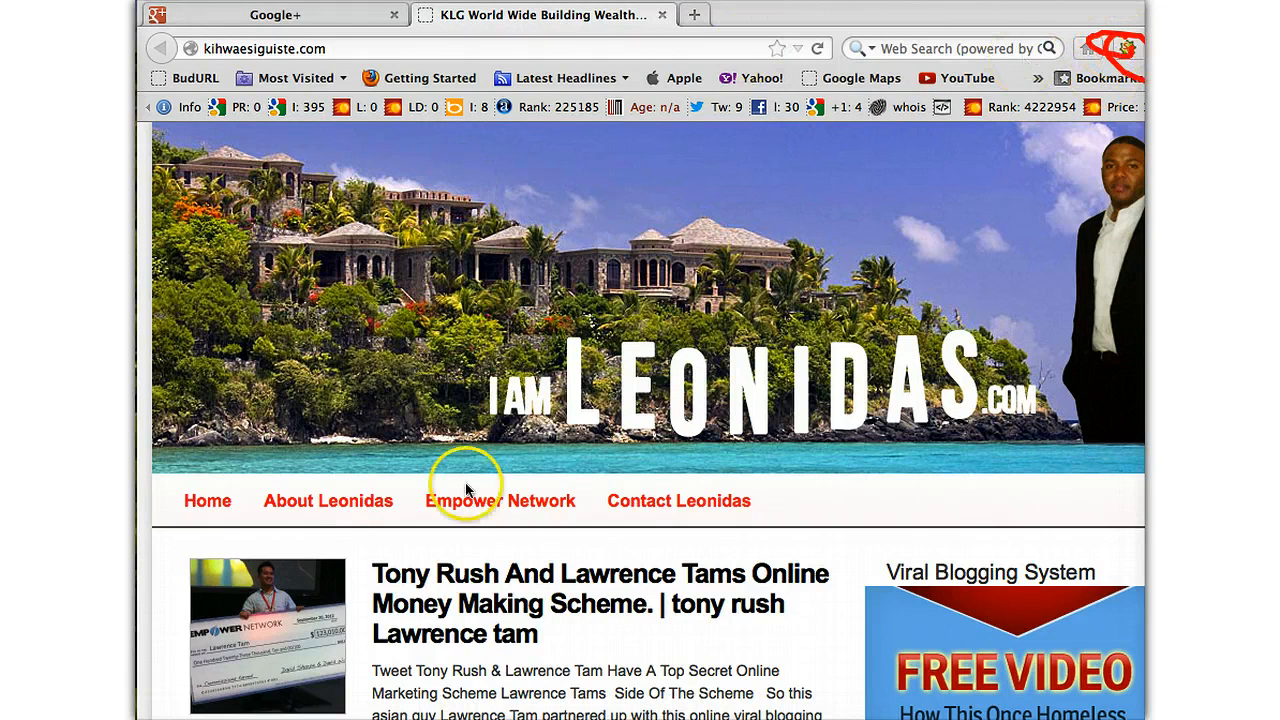
{"action": "mouse_move", "coordinate": [594, 103]}
{"action": "left_mouse_down"}
{"action": "mouse_move", "coordinate": [529, 114]}
{"action": "mouse_move", "coordinate": [563, 129]}
{"action": "mouse_move", "coordinate": [600, 114]}
{"action": "mouse_move", "coordinate": [606, 93]}
{"action": "mouse_move", "coordinate": [553, 121]}
{"action": "left_mouse_up"}
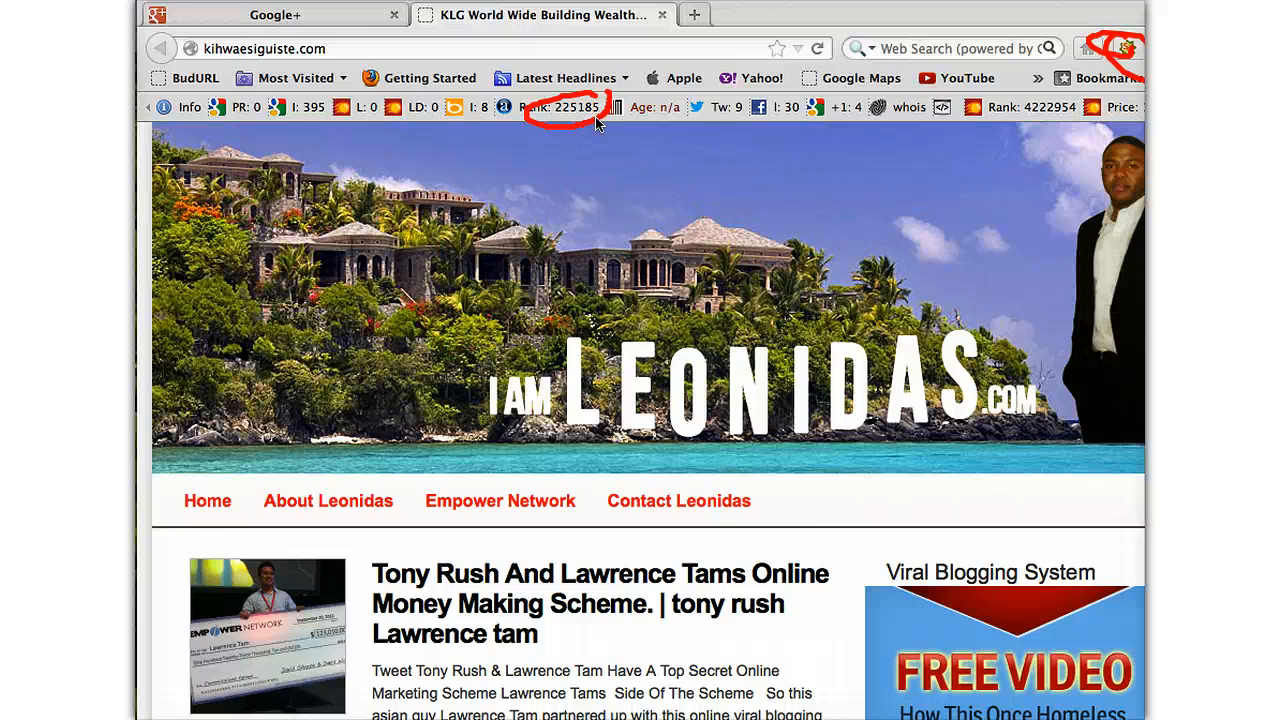
{"action": "mouse_move", "coordinate": [623, 57]}
{"action": "left_mouse_down"}
{"action": "mouse_move", "coordinate": [591, 86]}
{"action": "mouse_move", "coordinate": [594, 57]}
{"action": "left_mouse_up"}
{"action": "mouse_move", "coordinate": [516, 190]}
{"action": "left_mouse_down"}
{"action": "mouse_move", "coordinate": [551, 145]}
{"action": "mouse_move", "coordinate": [486, 169]}
{"action": "mouse_move", "coordinate": [476, 229]}
{"action": "left_mouse_up"}
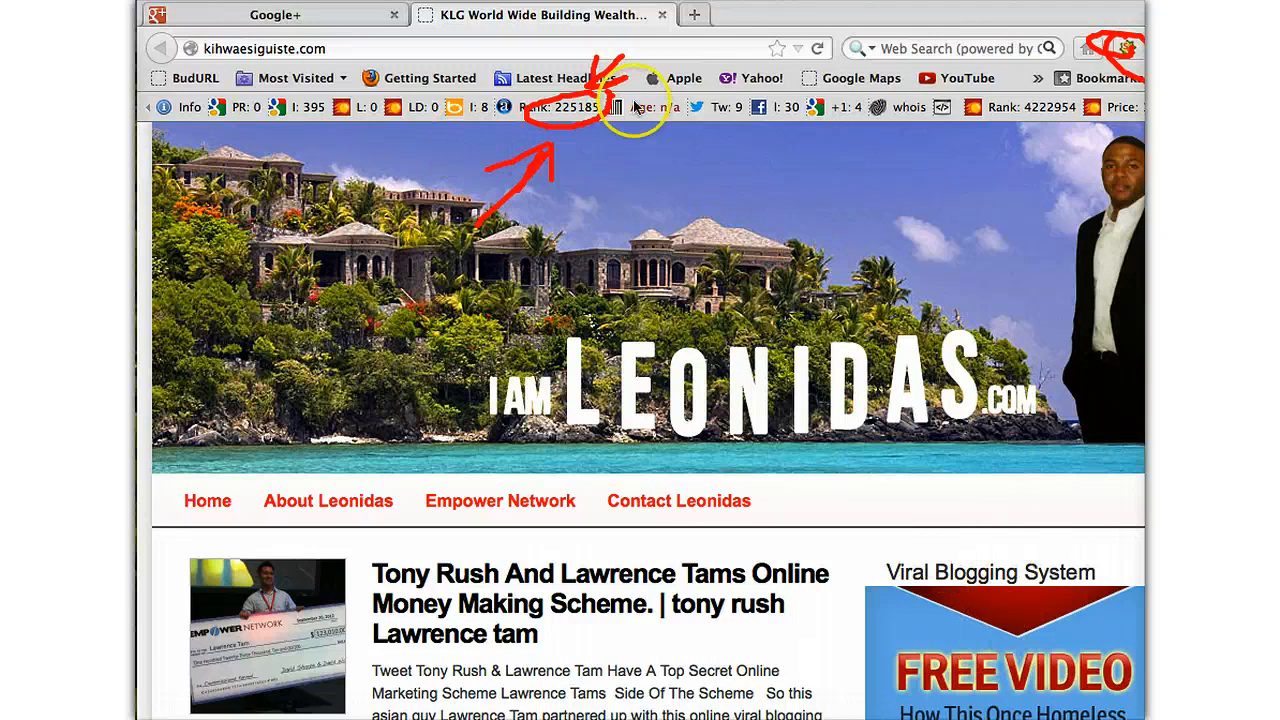
{"action": "scroll", "coordinate": [852, 650], "scroll_direction": "down", "scroll_amount": 5}
- Open the 'Get Your Mind Right For 2013' post from the blog home page
{"action": "scroll", "coordinate": [770, 647], "scroll_direction": "down", "scroll_amount": 3}
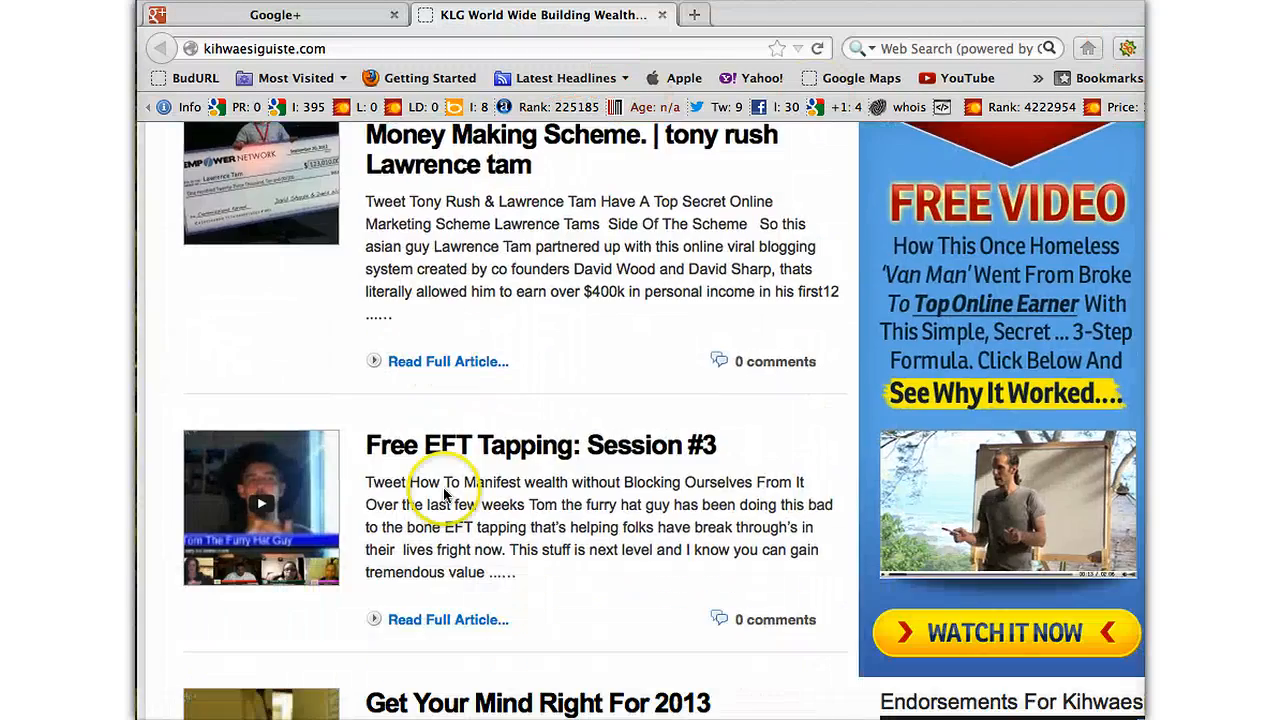
{"action": "scroll", "coordinate": [430, 475], "scroll_direction": "down", "scroll_amount": 4}
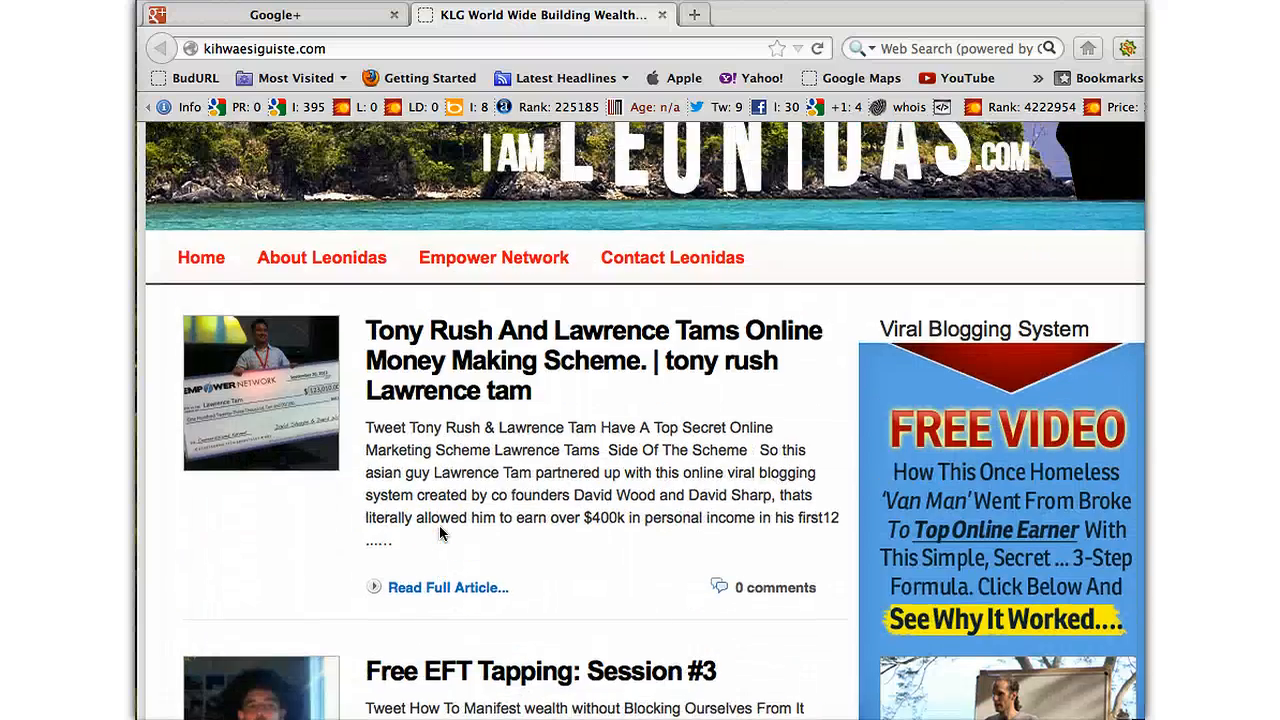
{"action": "scroll", "coordinate": [430, 540], "scroll_direction": "down", "scroll_amount": 6}
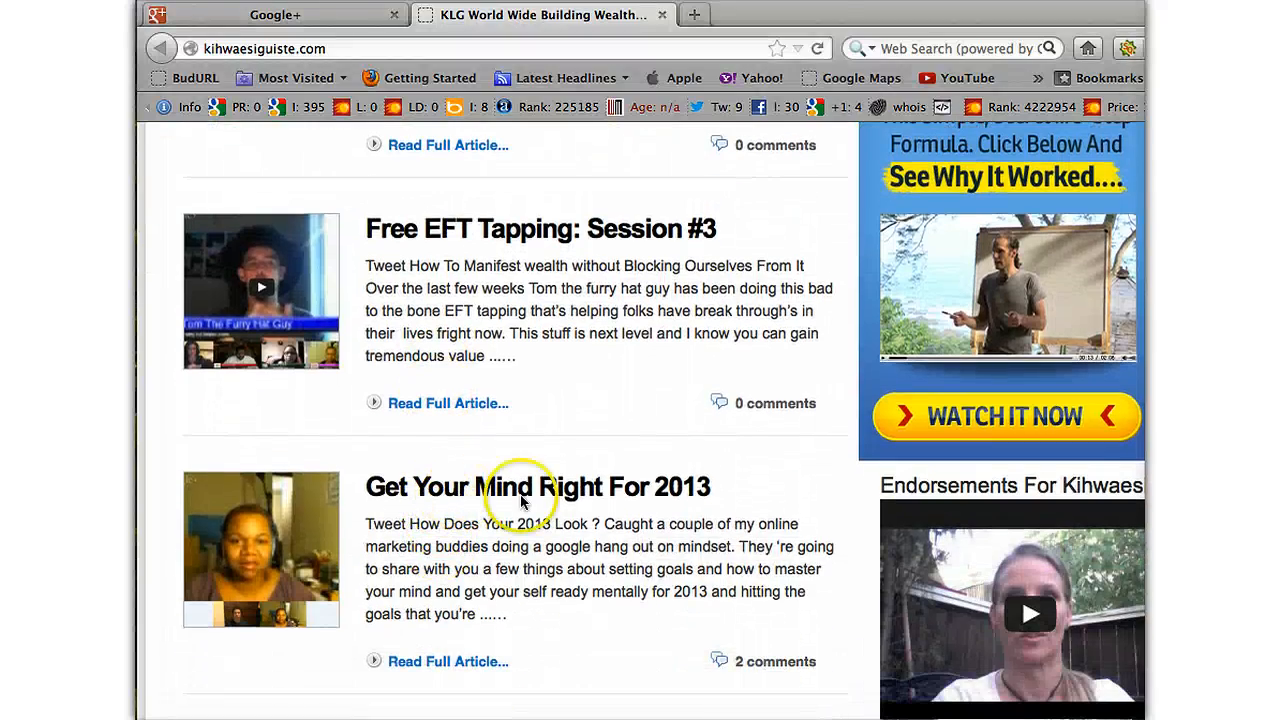
{"action": "left_click", "coordinate": [566, 500]}
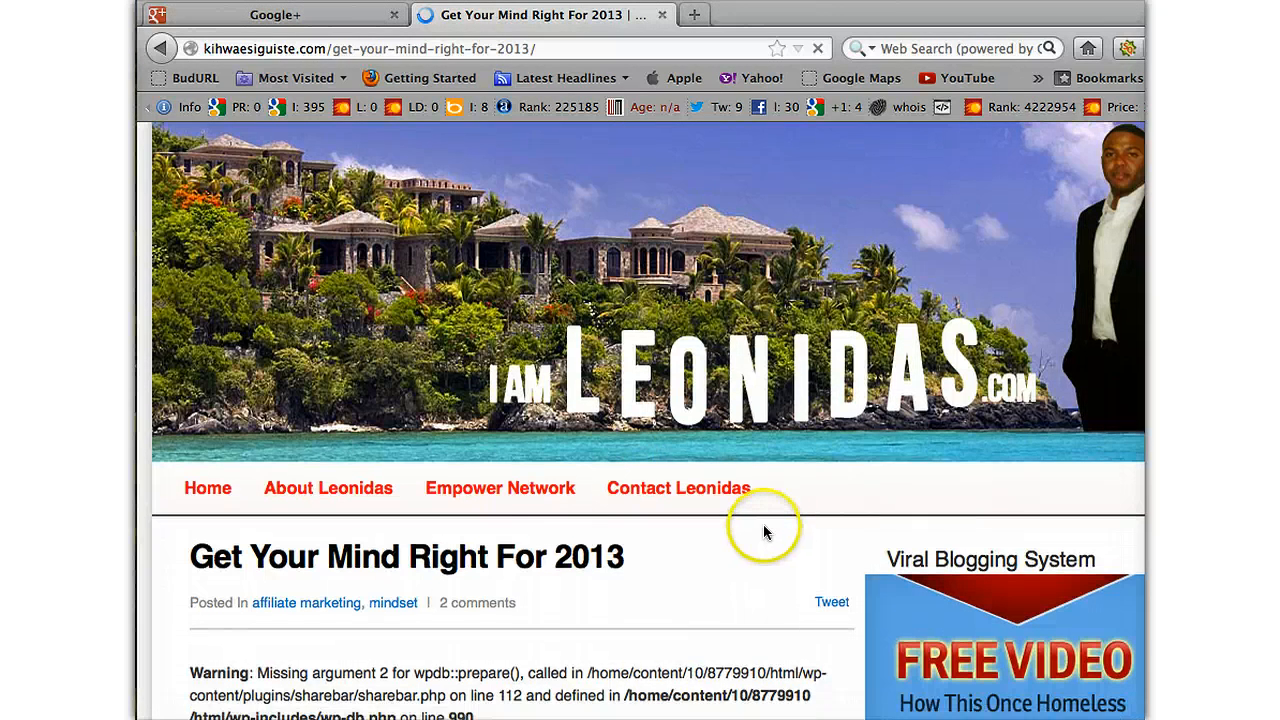
- Play the post's embedded hangout video and mute its sound
{"action": "scroll", "coordinate": [770, 540], "scroll_direction": "down", "scroll_amount": 10}
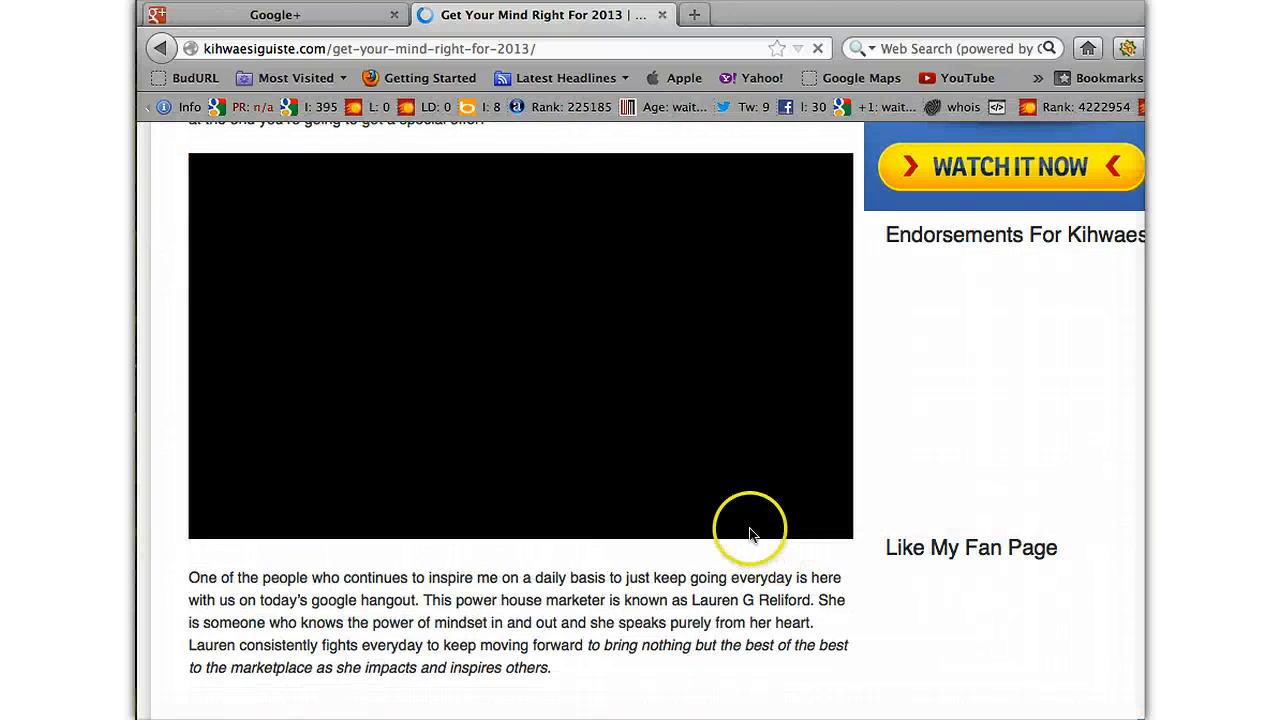
{"action": "scroll", "coordinate": [768, 488], "scroll_direction": "up", "scroll_amount": 2}
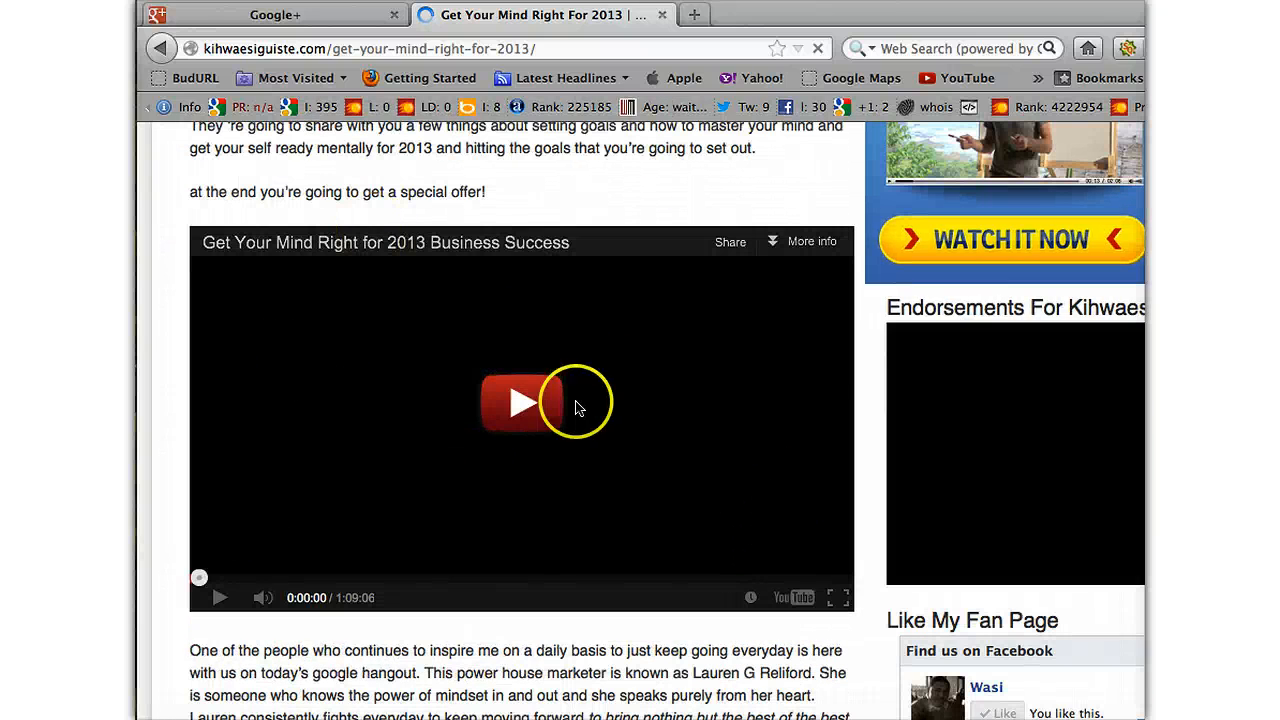
{"action": "left_click", "coordinate": [524, 404]}
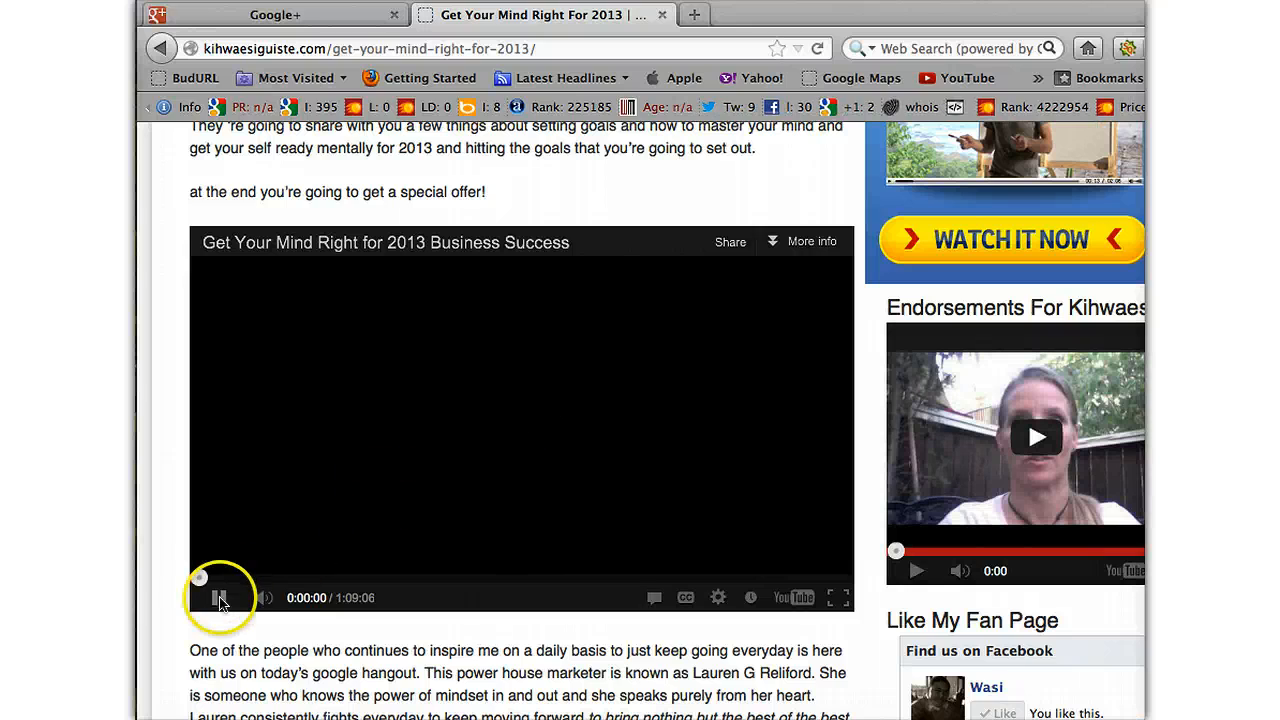
{"action": "left_click", "coordinate": [219, 598]}
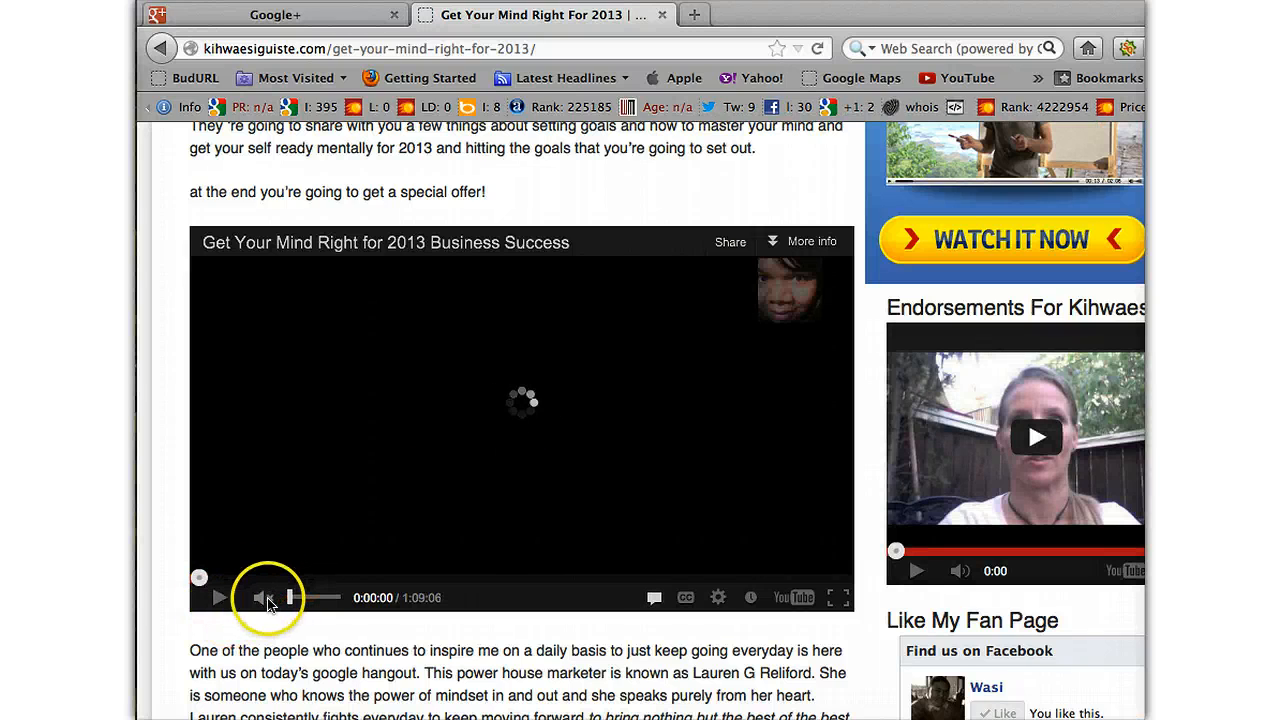
{"action": "left_click", "coordinate": [265, 599]}
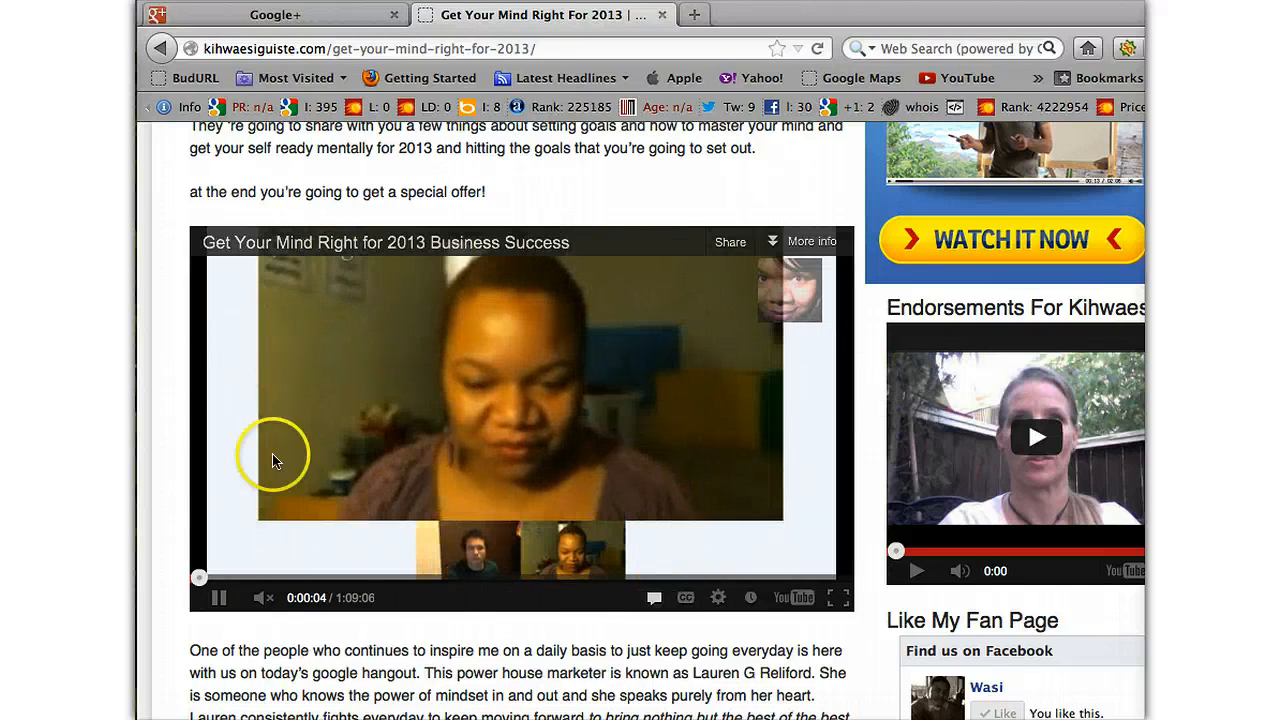
- Look over the rest of the post, then return to the Google+ tab
{"action": "scroll", "coordinate": [543, 523], "scroll_direction": "down", "scroll_amount": 5}
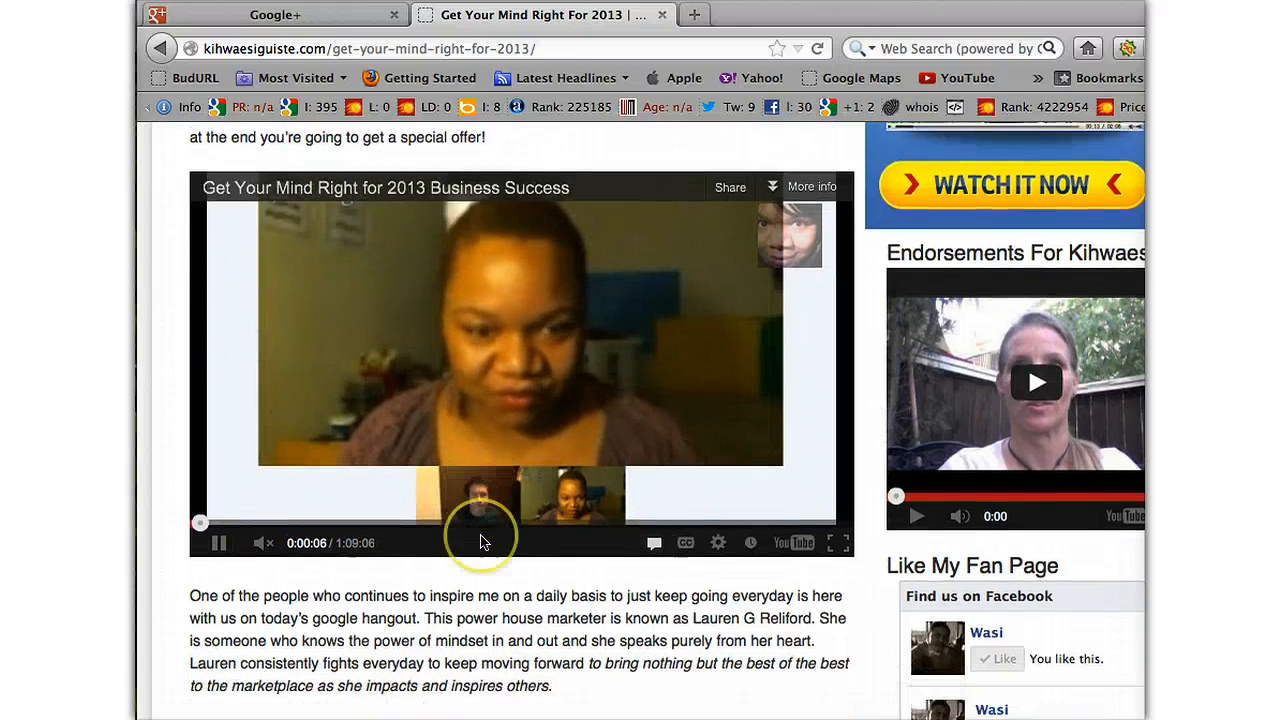
{"action": "scroll", "coordinate": [481, 540], "scroll_direction": "down", "scroll_amount": 5}
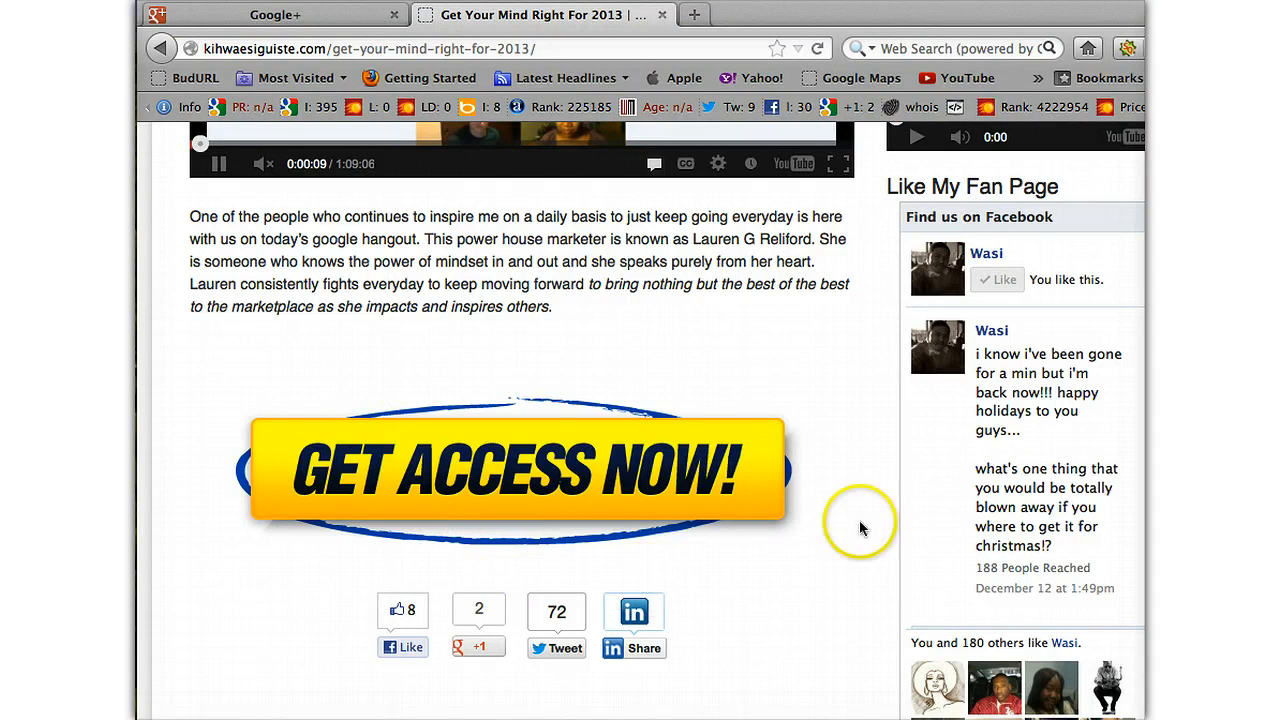
{"action": "scroll", "coordinate": [606, 480], "scroll_direction": "up", "scroll_amount": 10}
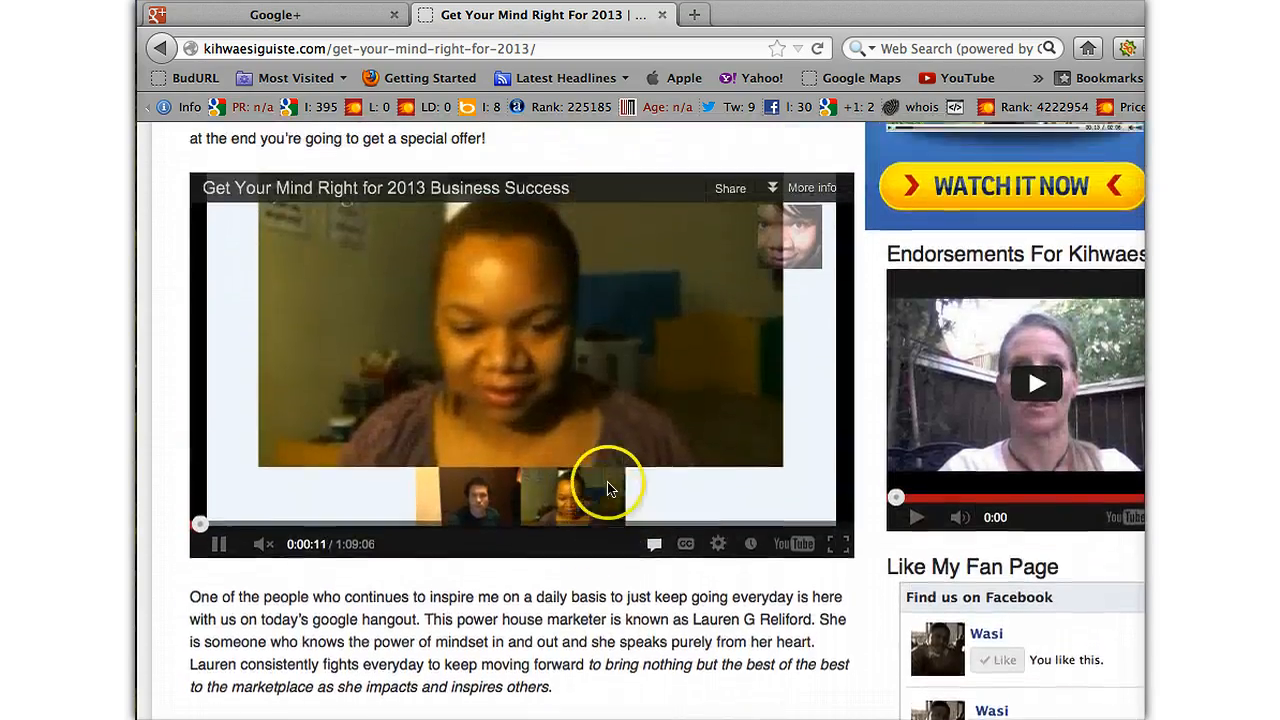
{"action": "scroll", "coordinate": [606, 486], "scroll_direction": "up", "scroll_amount": 2}
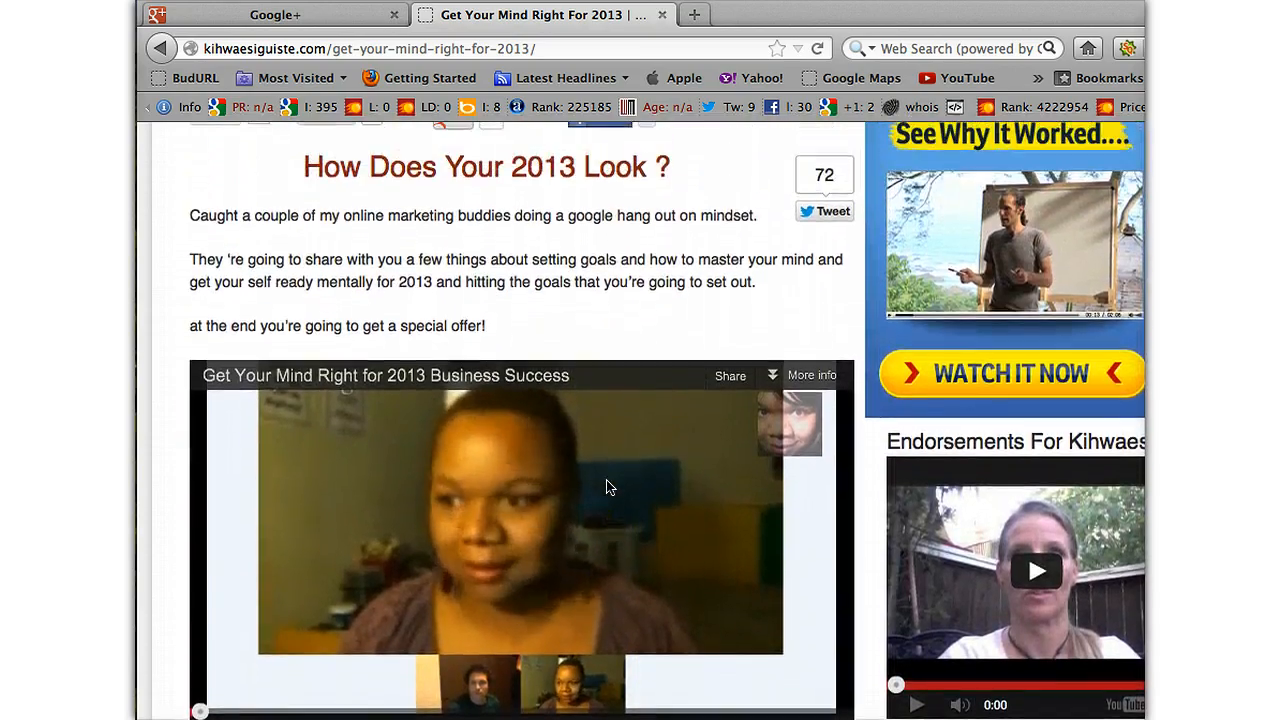
{"action": "scroll", "coordinate": [606, 486], "scroll_direction": "down", "scroll_amount": 5}
{"action": "scroll", "coordinate": [606, 486], "scroll_direction": "down", "scroll_amount": 4}
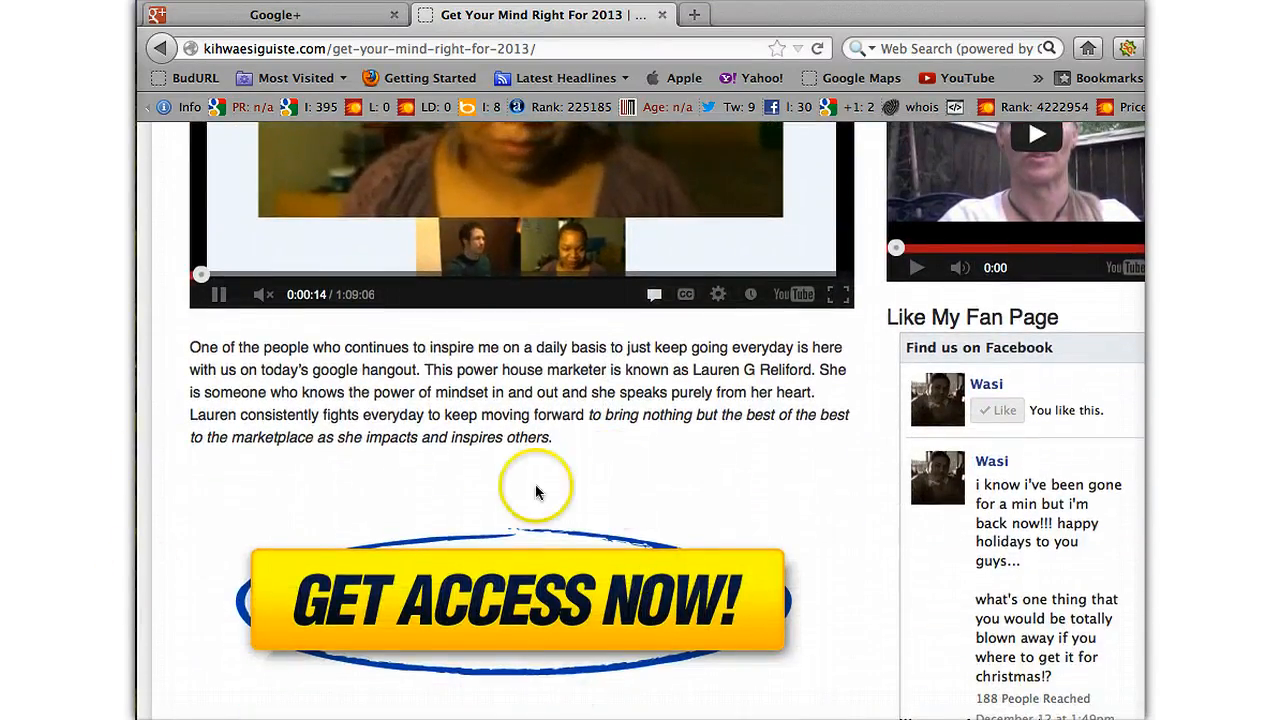
{"action": "scroll", "coordinate": [528, 460], "scroll_direction": "up", "scroll_amount": 10}
{"action": "scroll", "coordinate": [528, 462], "scroll_direction": "up", "scroll_amount": 8}
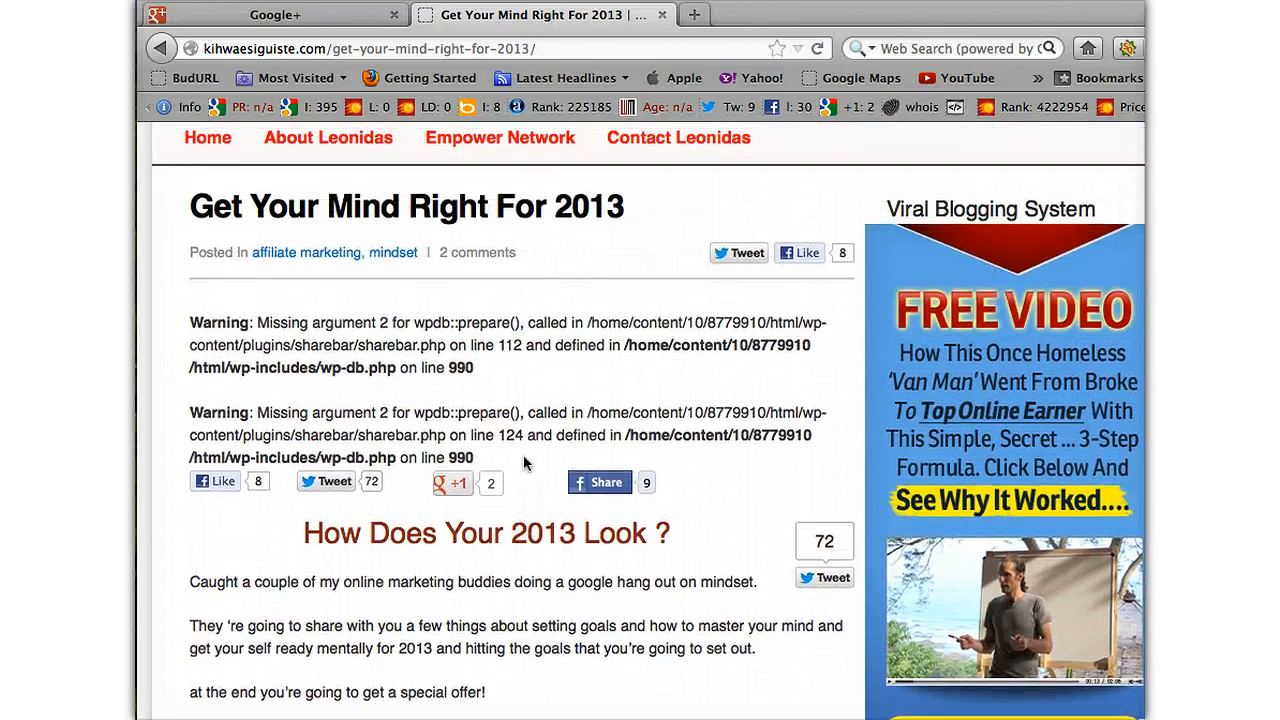
{"action": "scroll", "coordinate": [392, 268], "scroll_direction": "up", "scroll_amount": 6}
{"action": "left_click", "coordinate": [200, 14]}
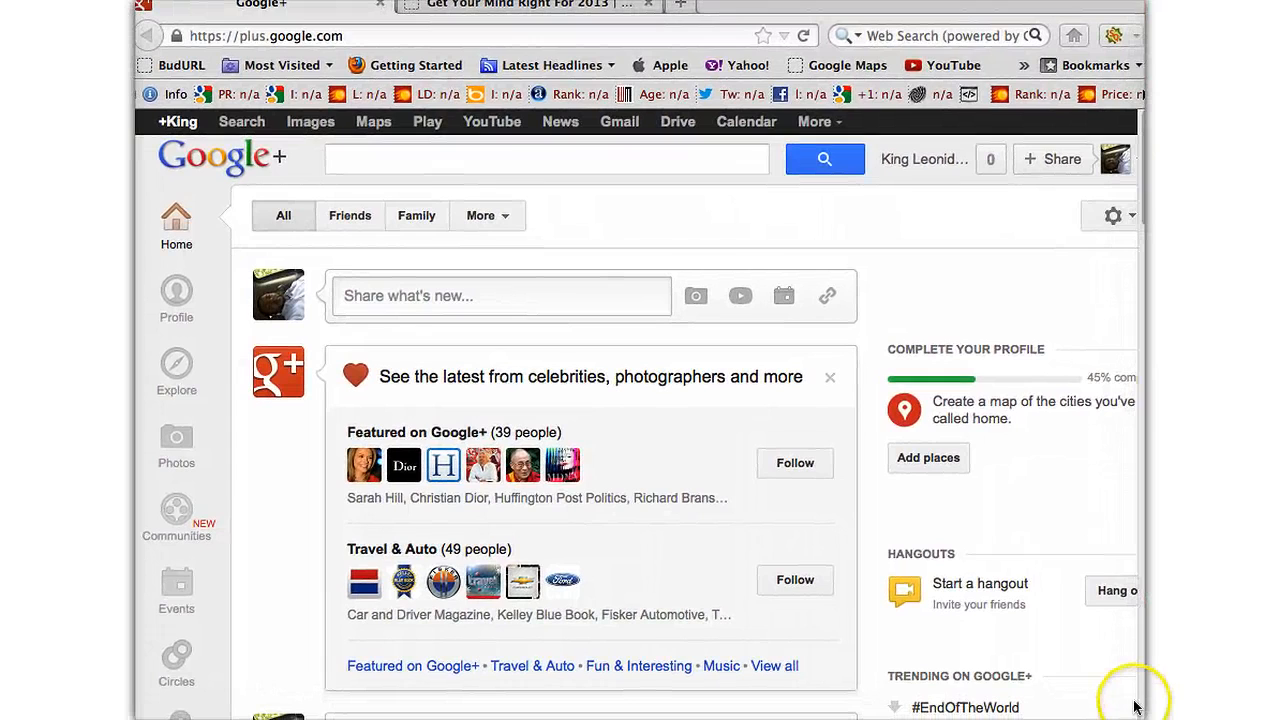
- Start a new hangout from the Hangouts panel on the Google+ home page
{"action": "left_click", "coordinate": [935, 597]}
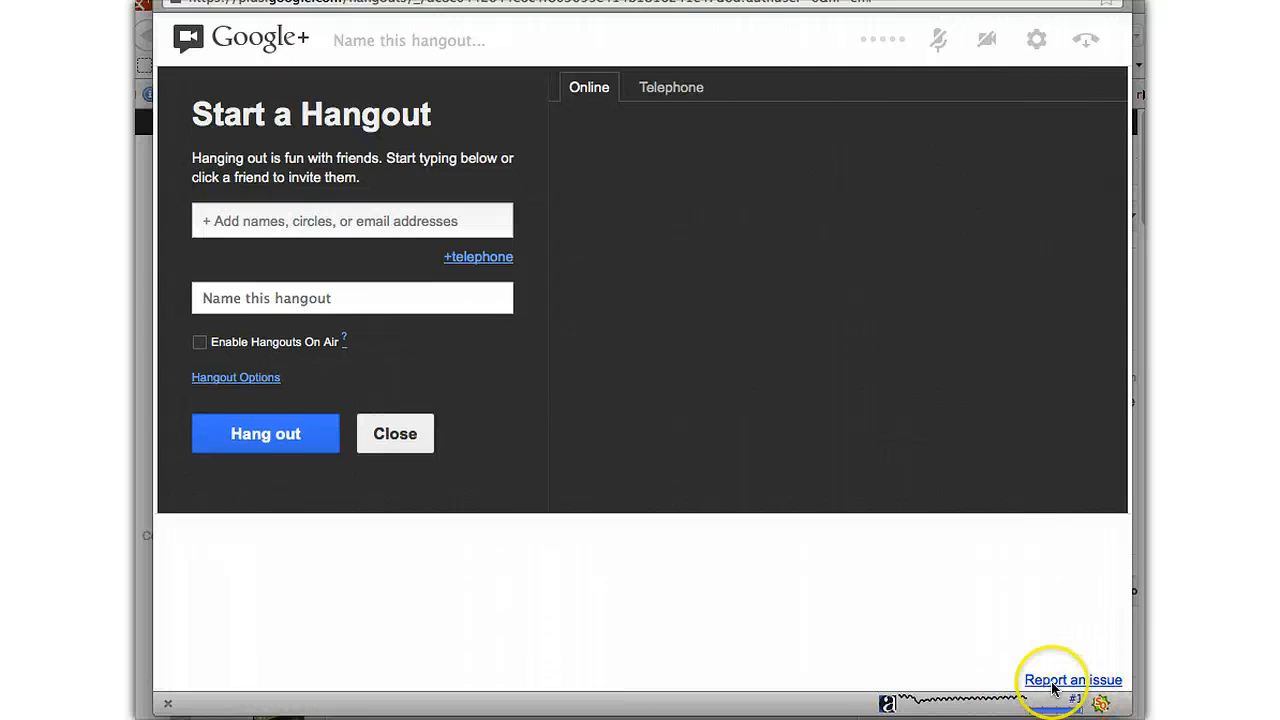
- Skip inviting any circles and name the hangout 'how to do google hang out training stream live from blog'
{"action": "left_click", "coordinate": [264, 218]}
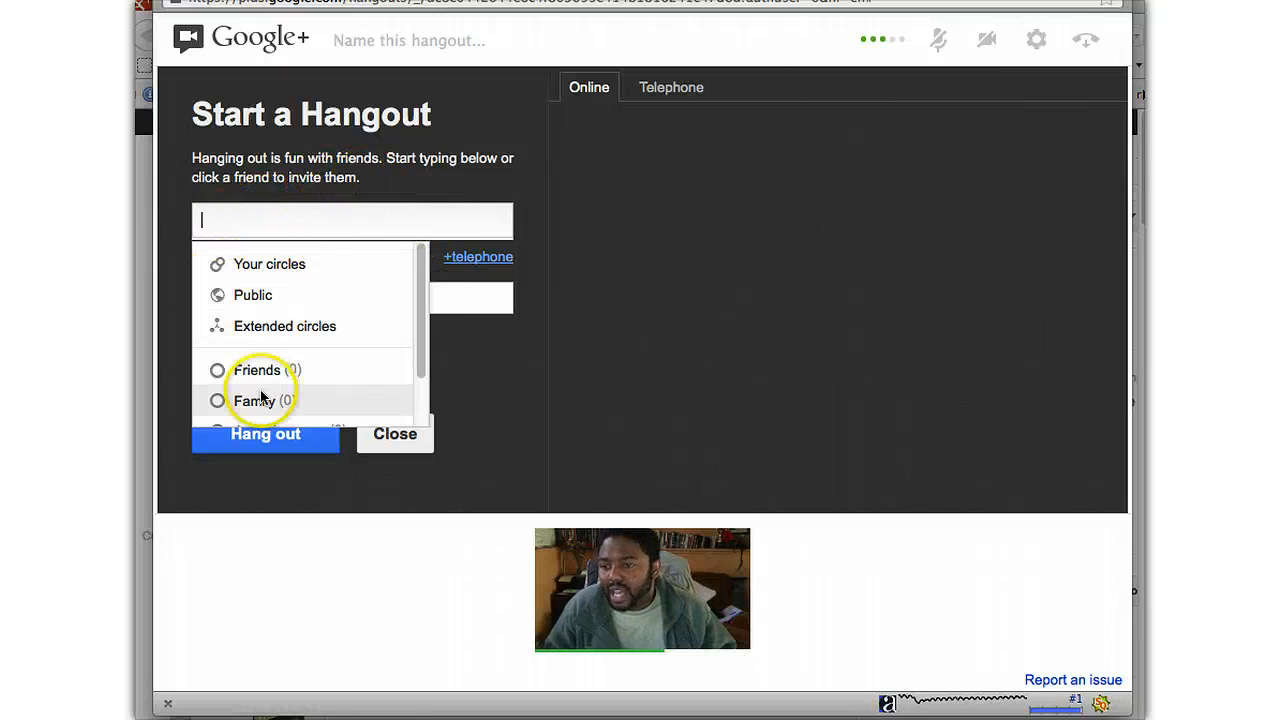
{"action": "scroll", "coordinate": [262, 395], "scroll_direction": "down", "scroll_amount": 1}
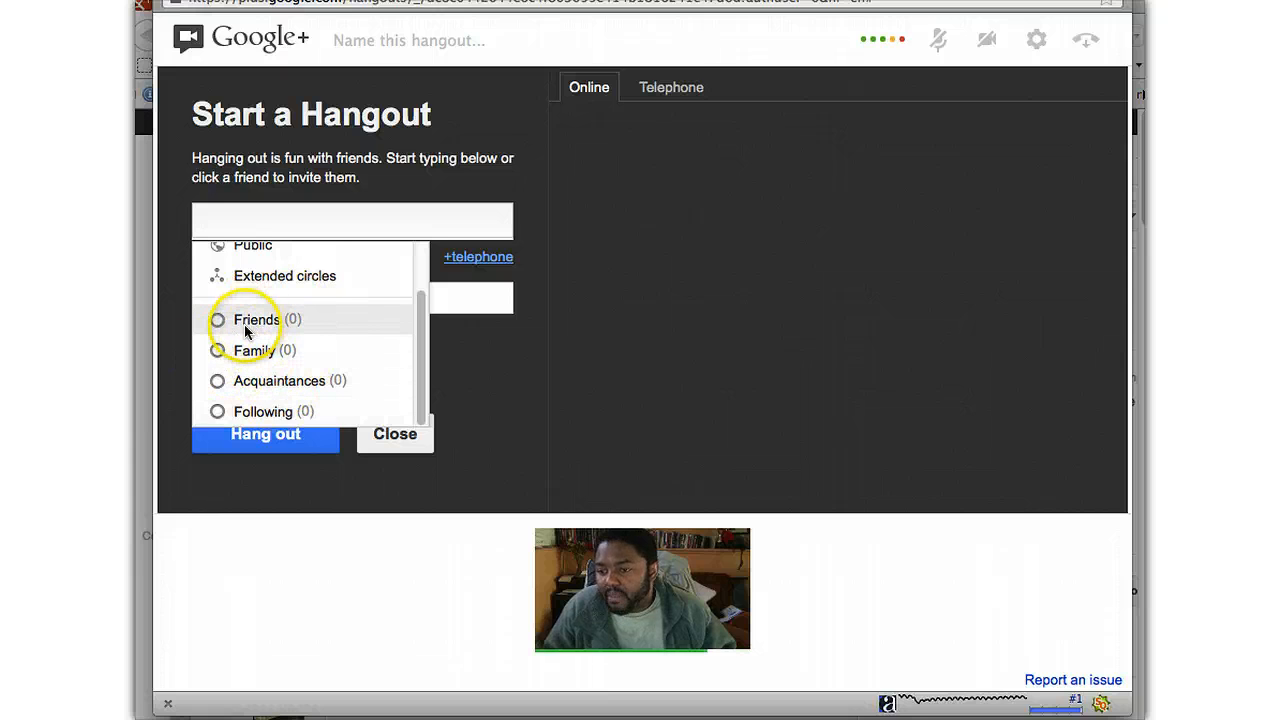
{"action": "scroll", "coordinate": [248, 358], "scroll_direction": "up", "scroll_amount": 1}
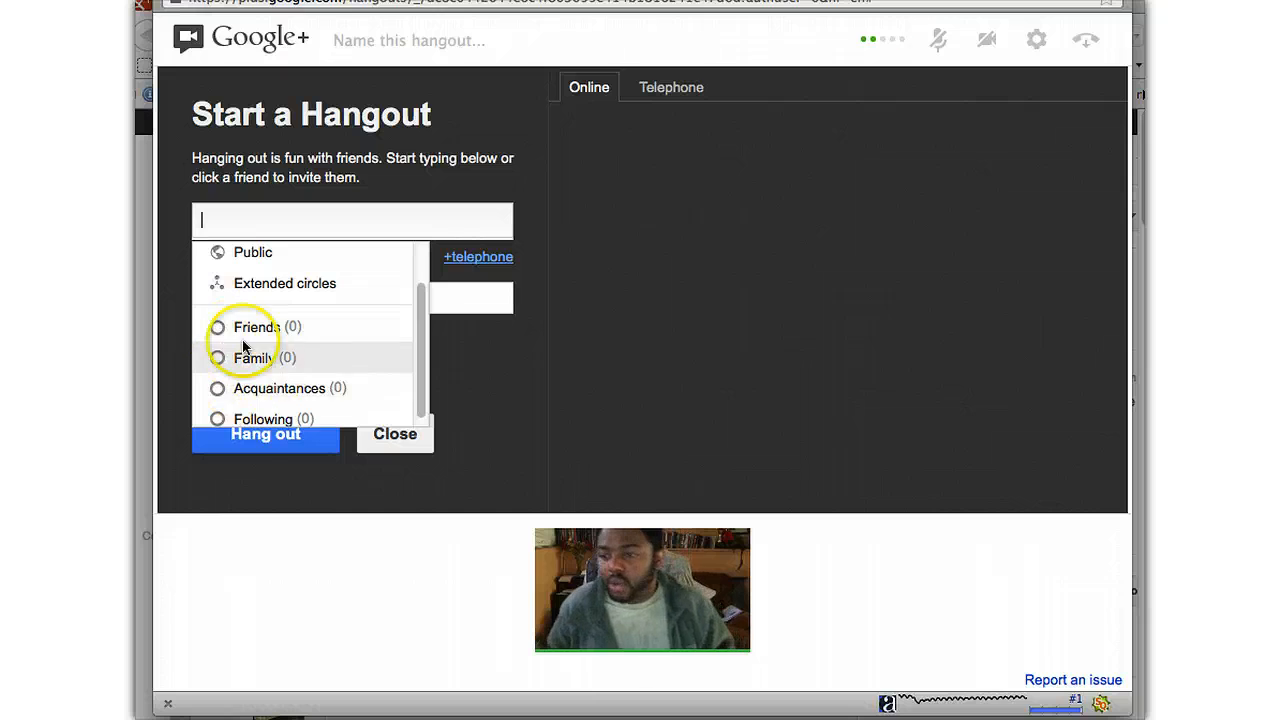
{"action": "scroll", "coordinate": [300, 405], "scroll_direction": "down", "scroll_amount": 1}
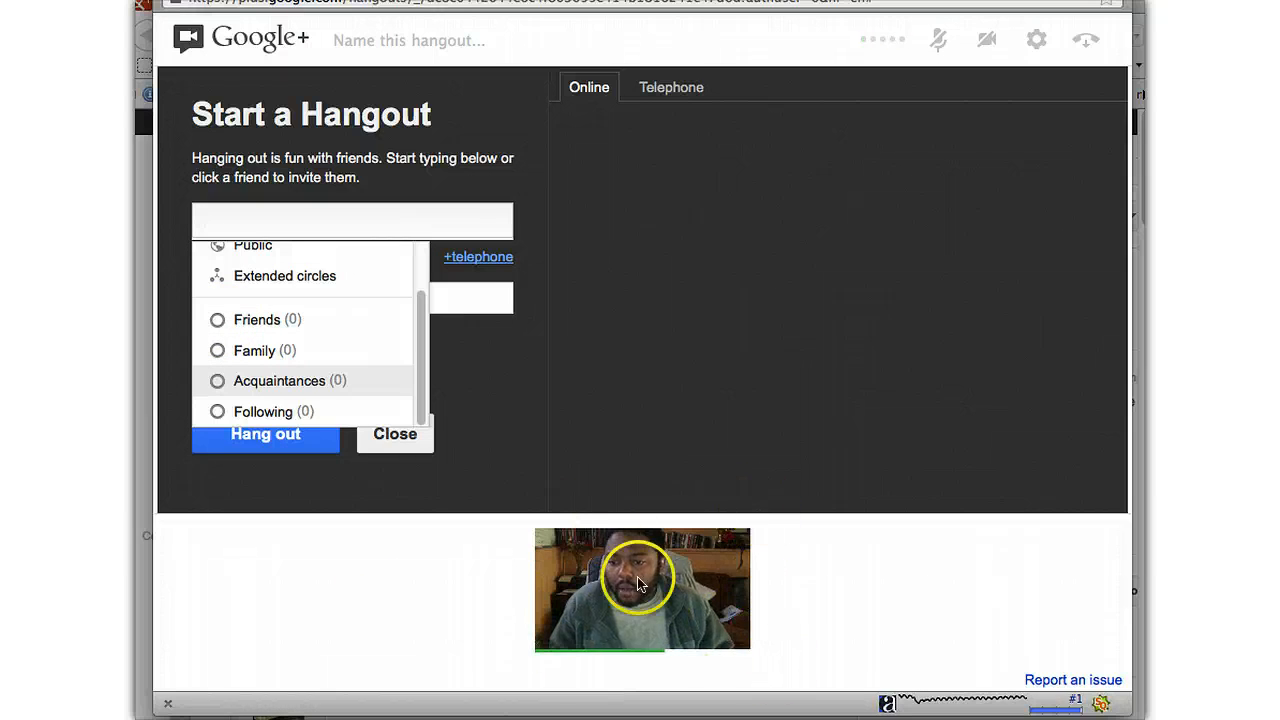
{"action": "left_click", "coordinate": [306, 484]}
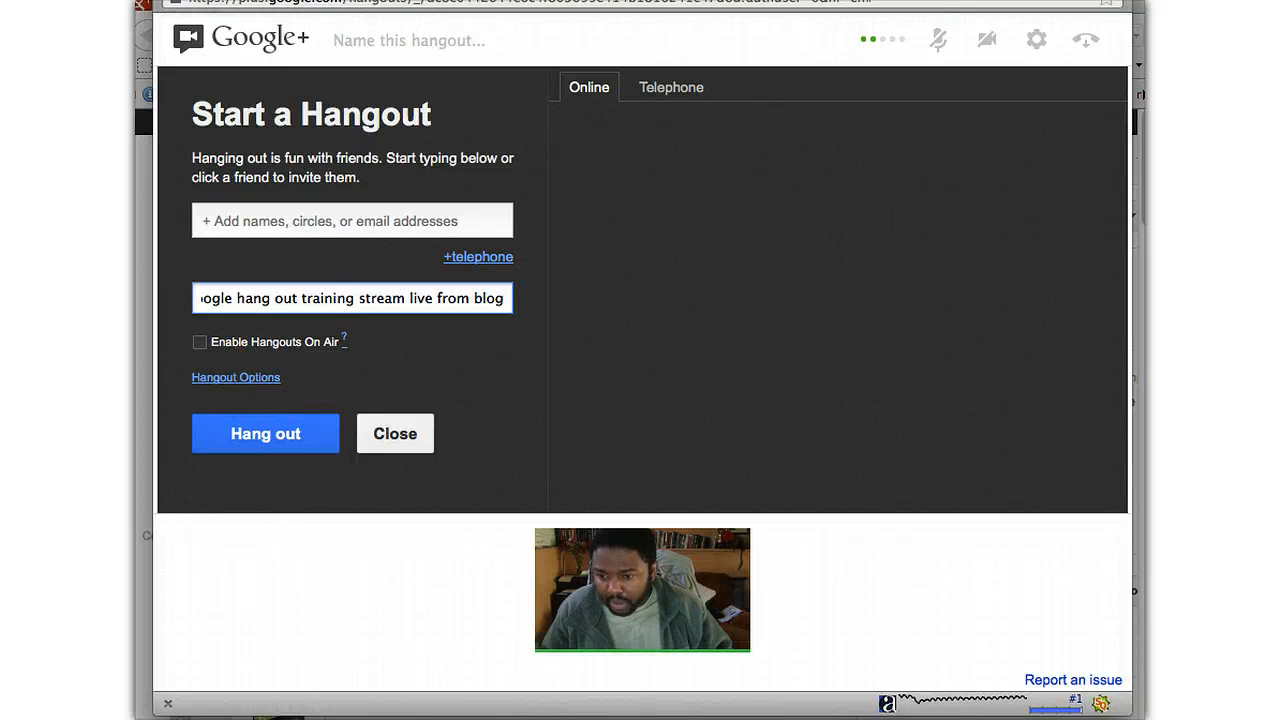
{"action": "left_click", "coordinate": [530, 703]}
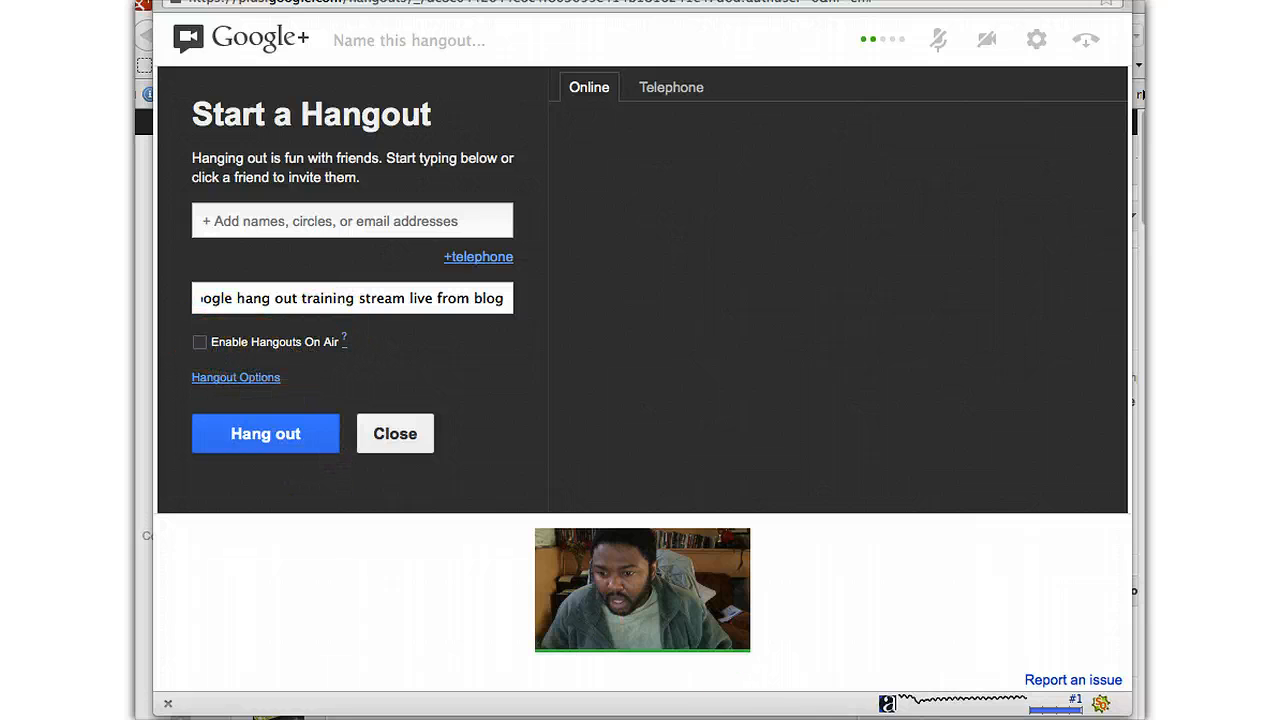
- Enable Hangouts On Air and dismiss the YouTube broadcast notice
{"action": "left_click", "coordinate": [202, 343]}
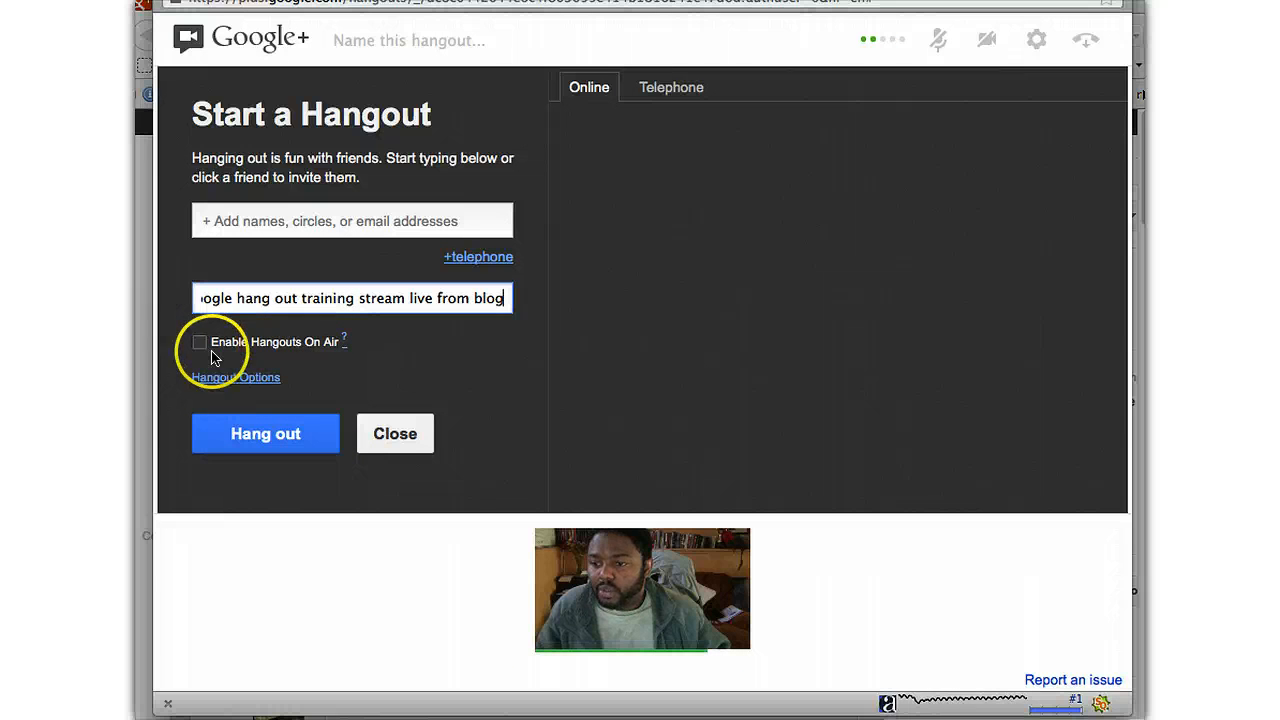
{"action": "left_click", "coordinate": [200, 342]}
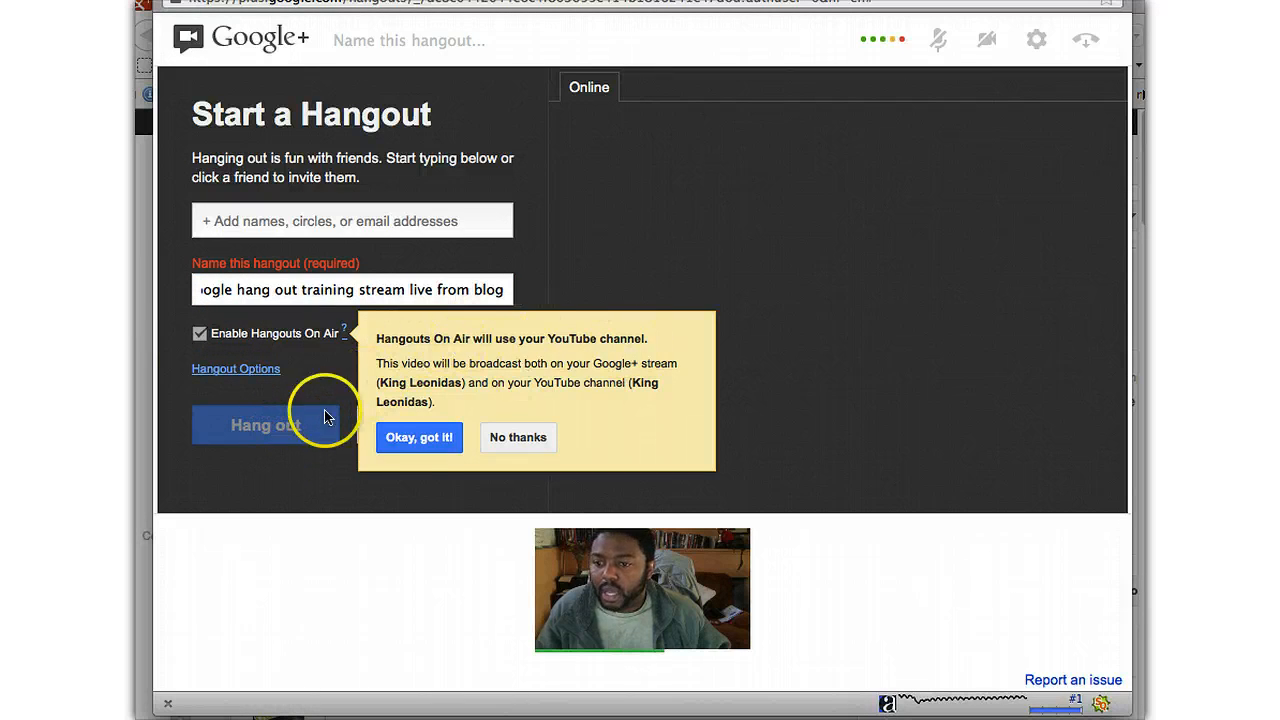
{"action": "left_click", "coordinate": [417, 440]}
- Keep English as the language in hangout options, save, and start the hangout
{"action": "left_click", "coordinate": [211, 369]}
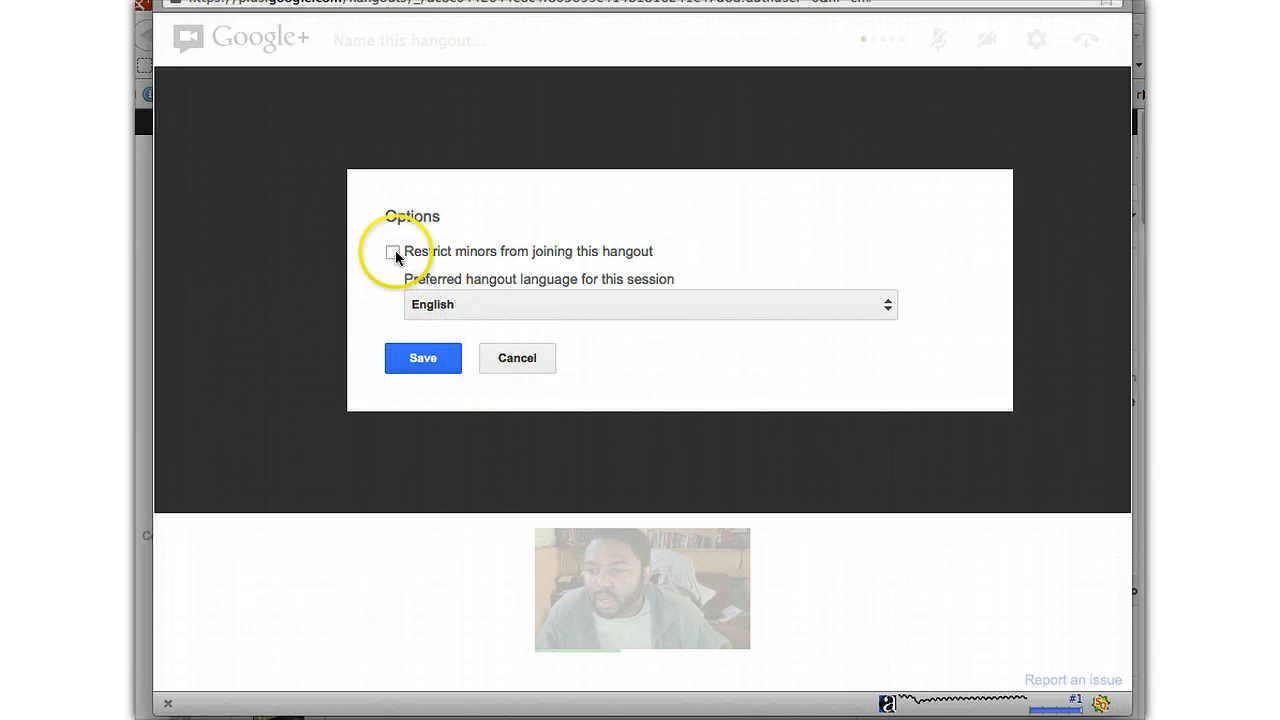
{"action": "left_click", "coordinate": [884, 305]}
{"action": "left_click", "coordinate": [877, 305]}
{"action": "left_click", "coordinate": [875, 307]}
{"action": "left_click", "coordinate": [875, 307]}
{"action": "left_click", "coordinate": [410, 359]}
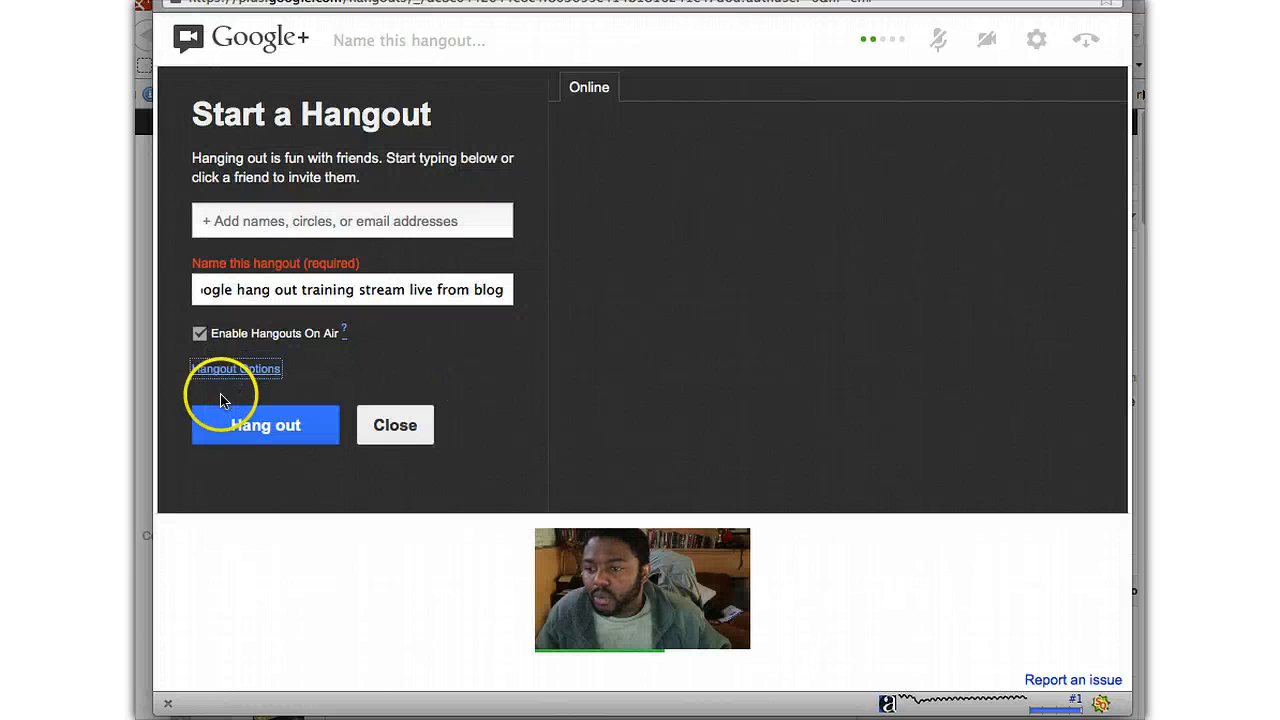
{"action": "left_click", "coordinate": [240, 425]}
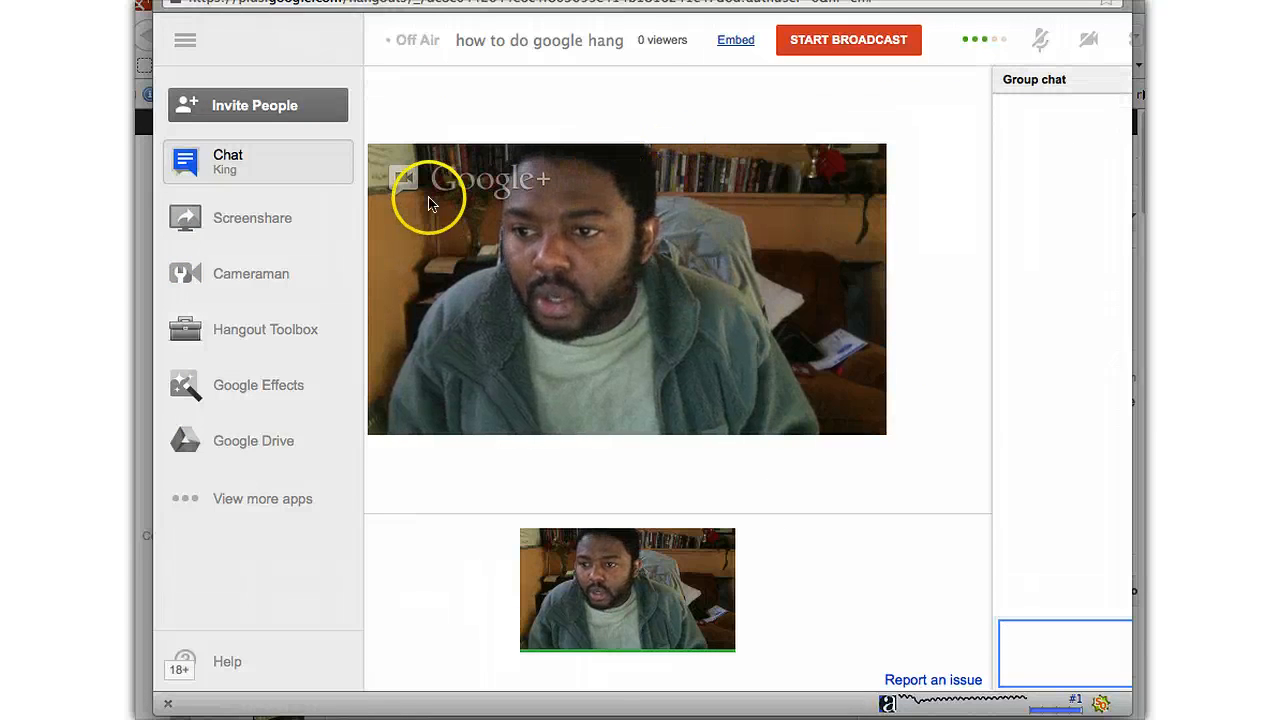
- Move and widen the hangout window and open the Hangout Toolbox app beside the video
{"action": "left_click", "coordinate": [251, 329]}
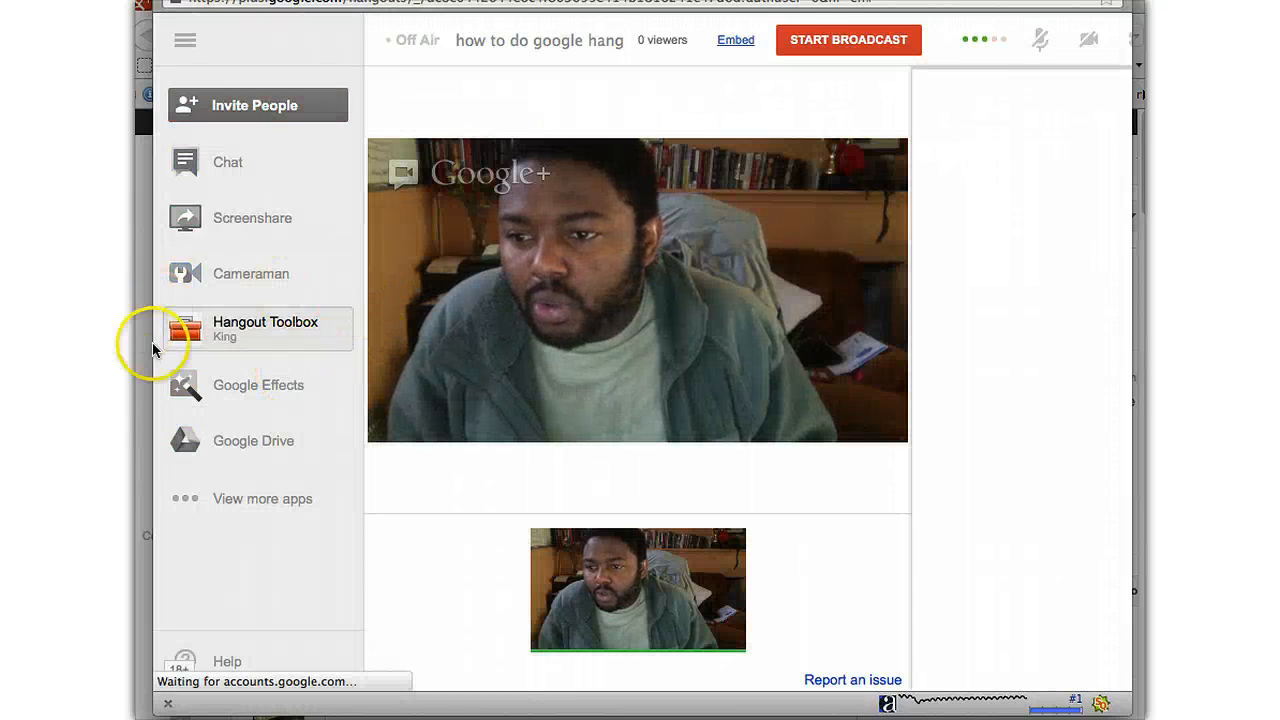
{"action": "left_click", "coordinate": [289, 331]}
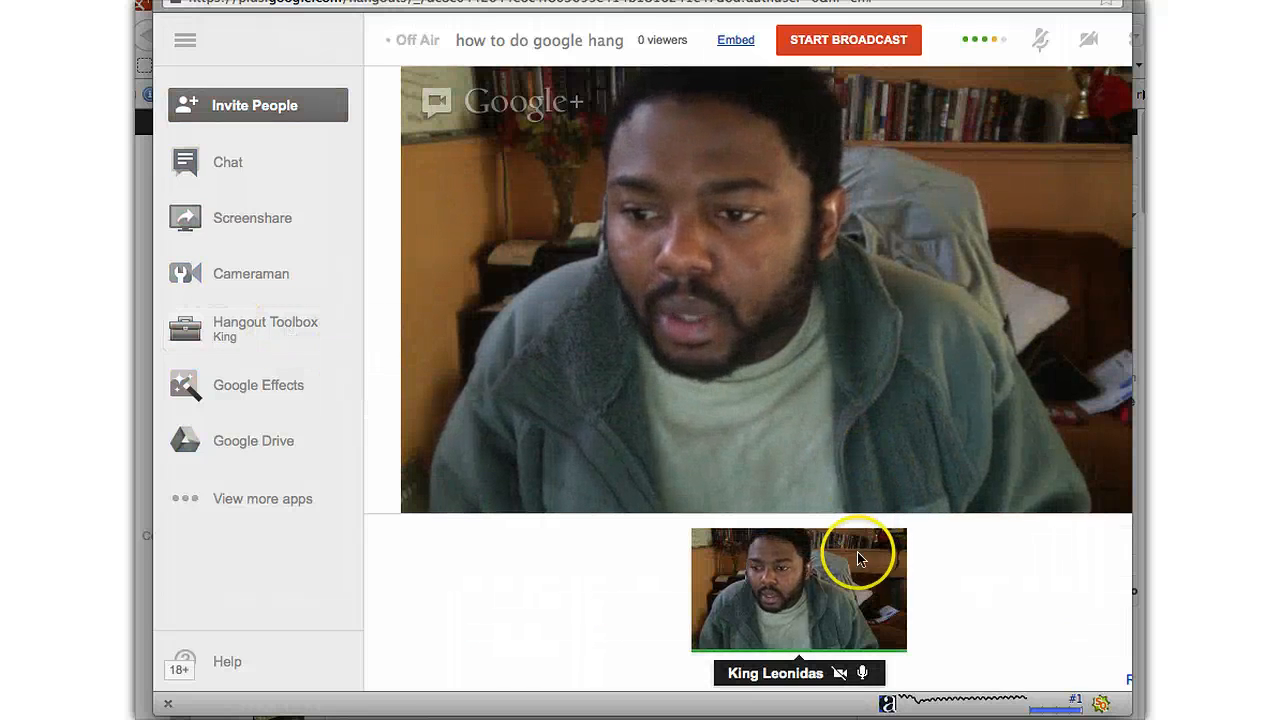
{"action": "left_click_drag", "start_coordinate": [951, 1], "coordinate": [894, 1]}
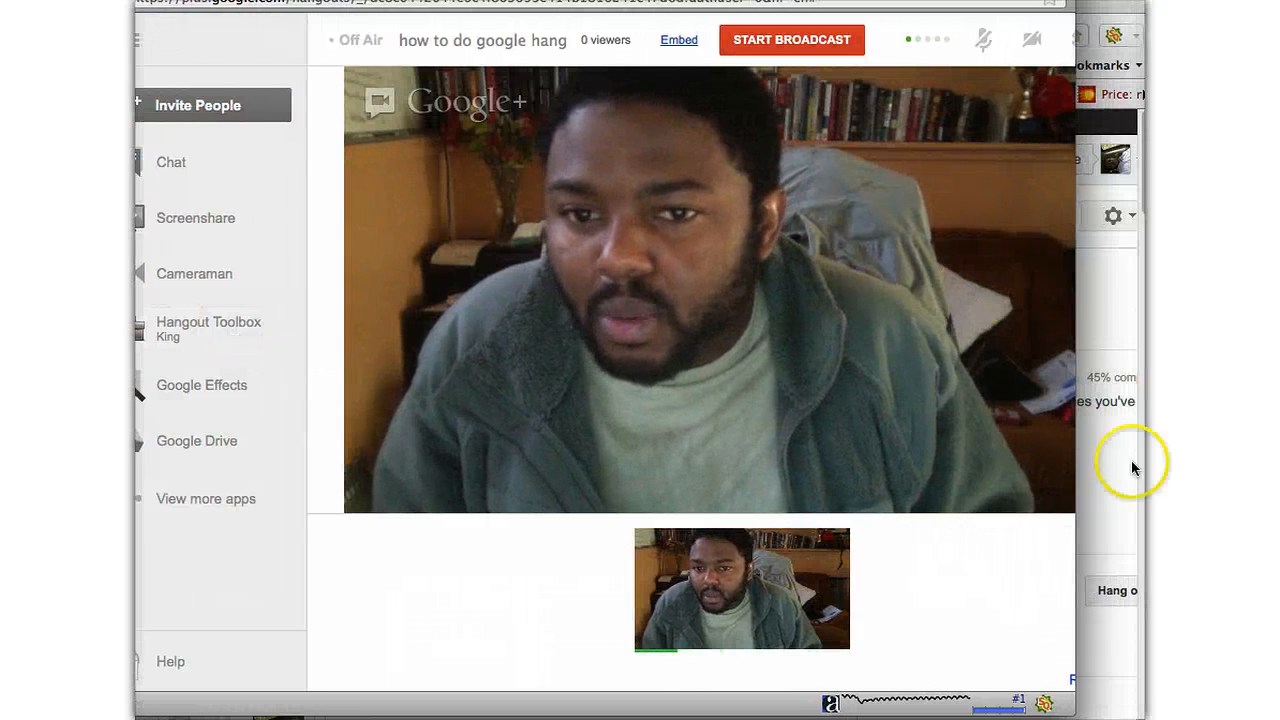
{"action": "left_click_drag", "start_coordinate": [1073, 690], "coordinate": [1145, 692]}
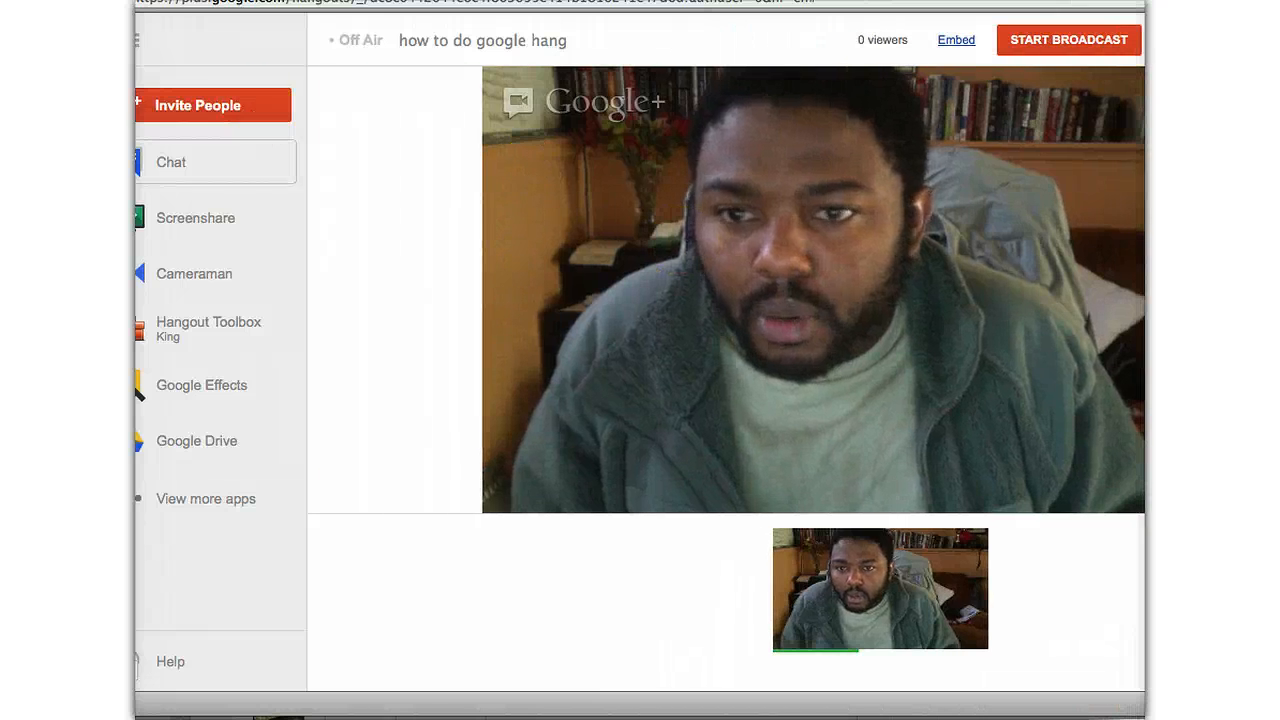
{"action": "left_click", "coordinate": [178, 330]}
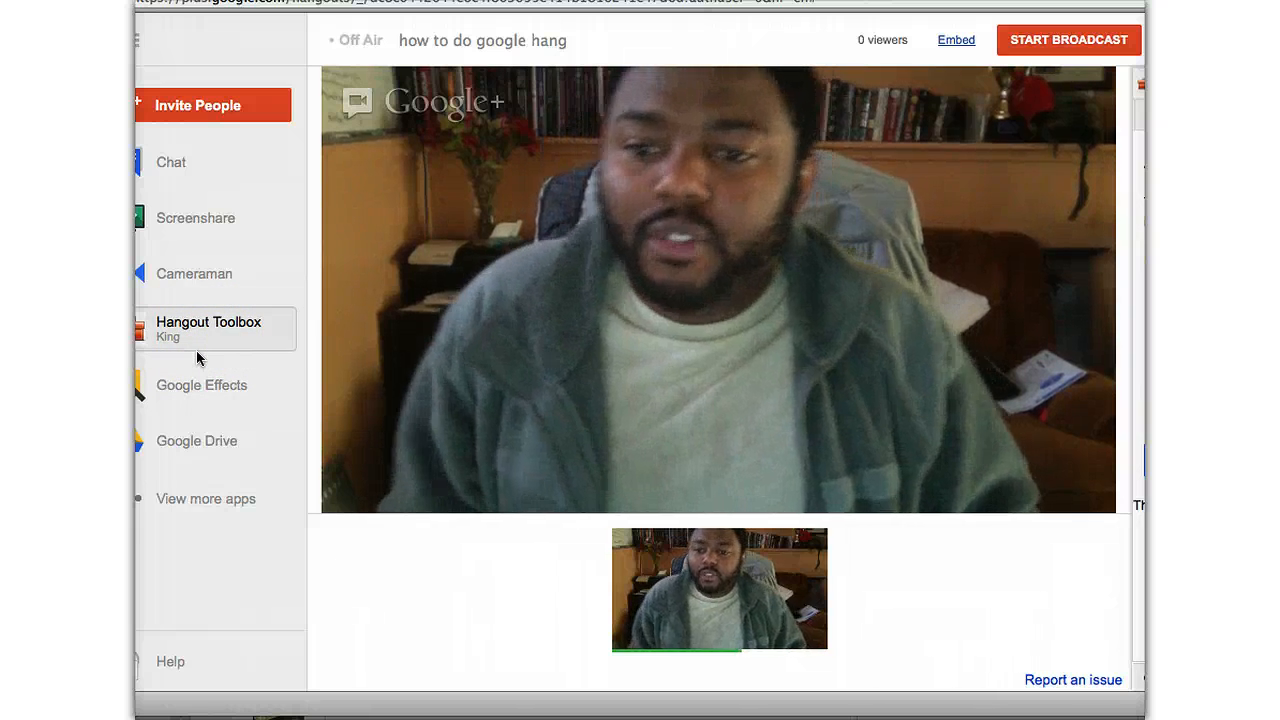
{"action": "left_click", "coordinate": [178, 324]}
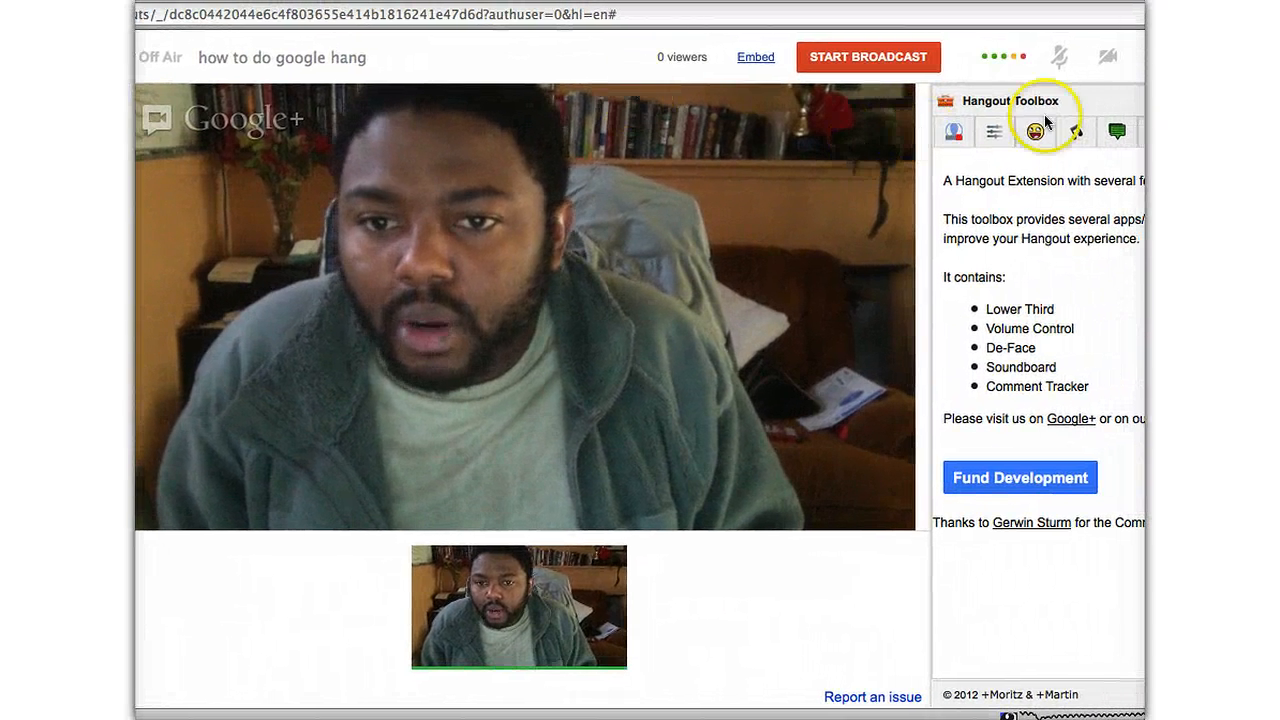
- In Lower Third, enter the website URL and set the banner colour to dark red AB0707
{"action": "left_click", "coordinate": [953, 131]}
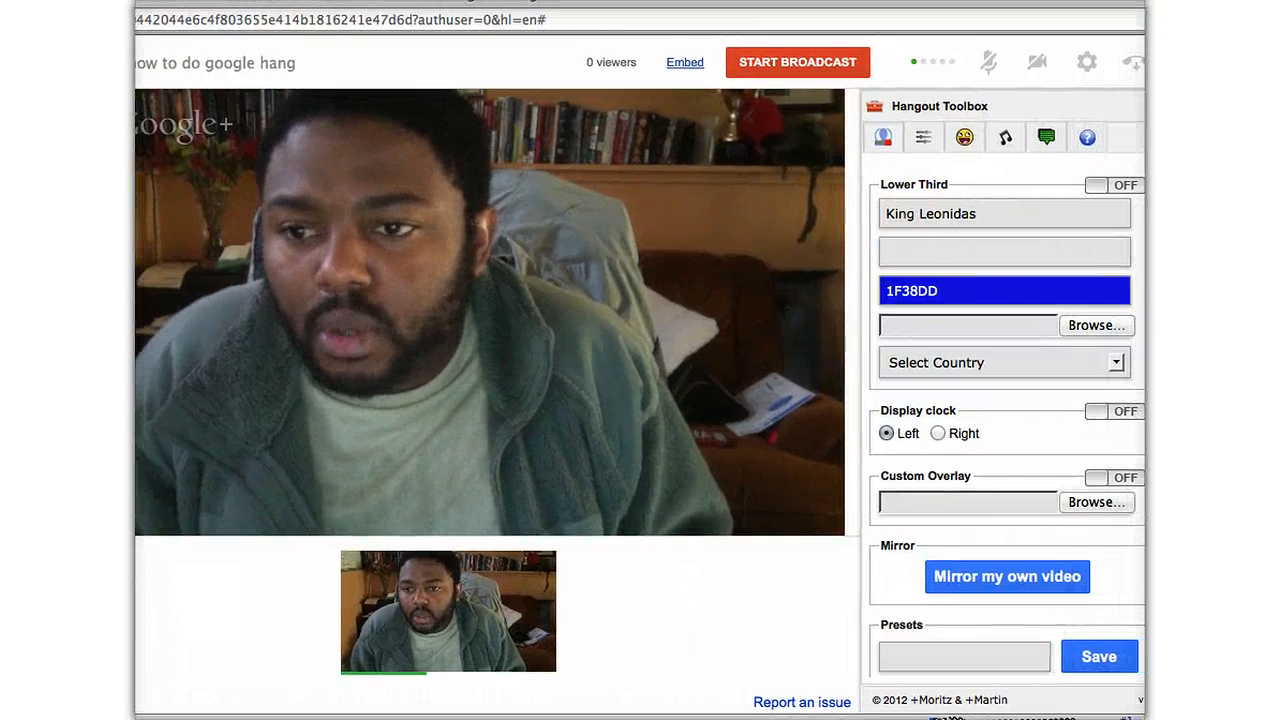
{"action": "left_click", "coordinate": [981, 245]}
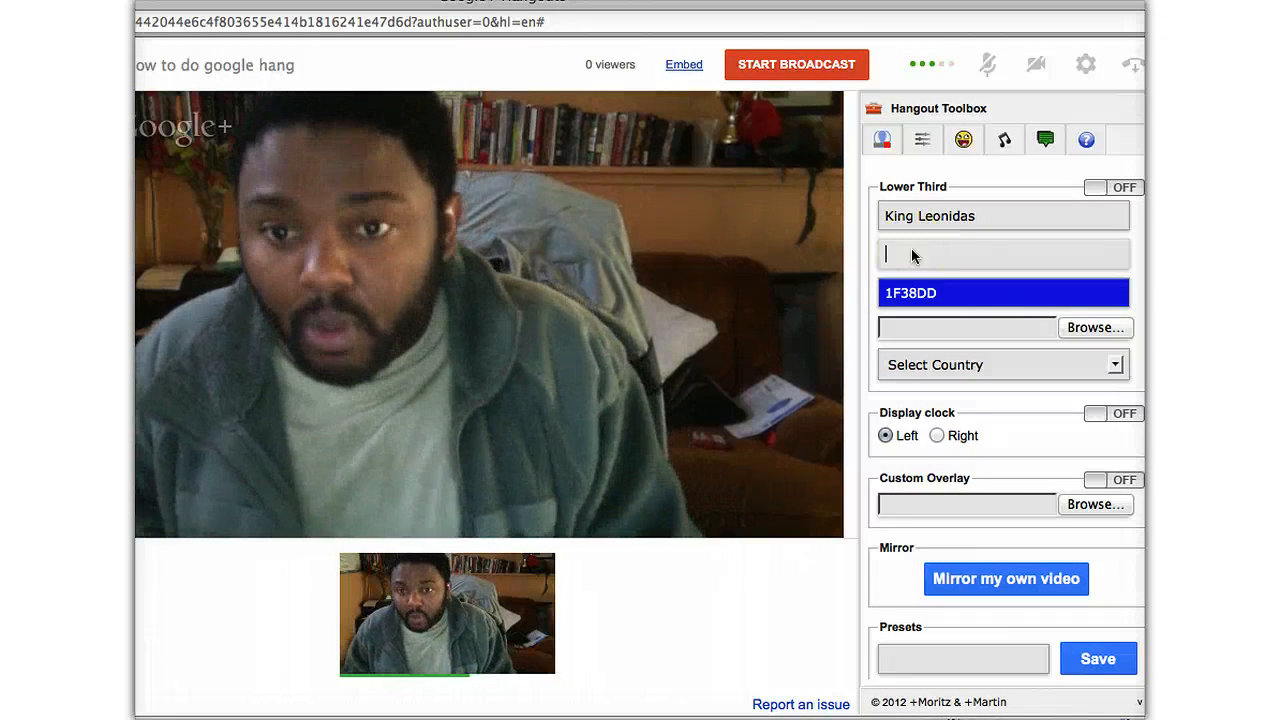
{"action": "type", "text": "http://iamleonidas.com"}
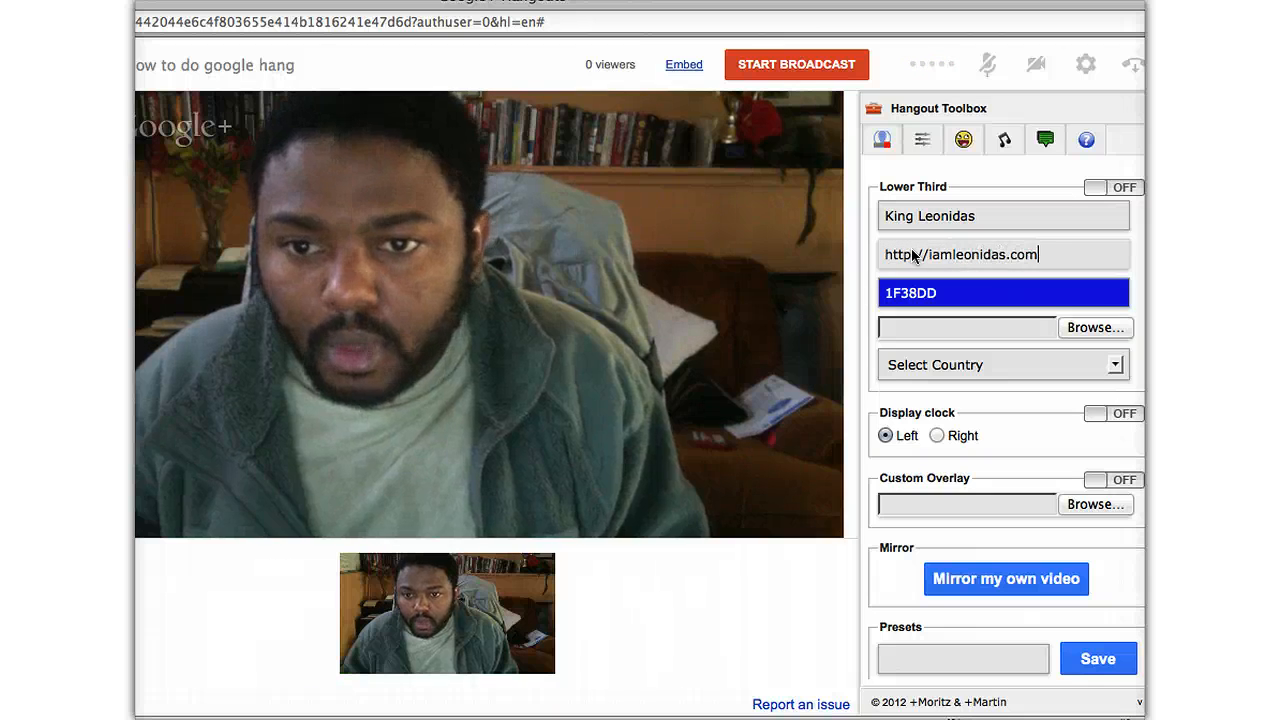
{"action": "key", "text": "Tab"}
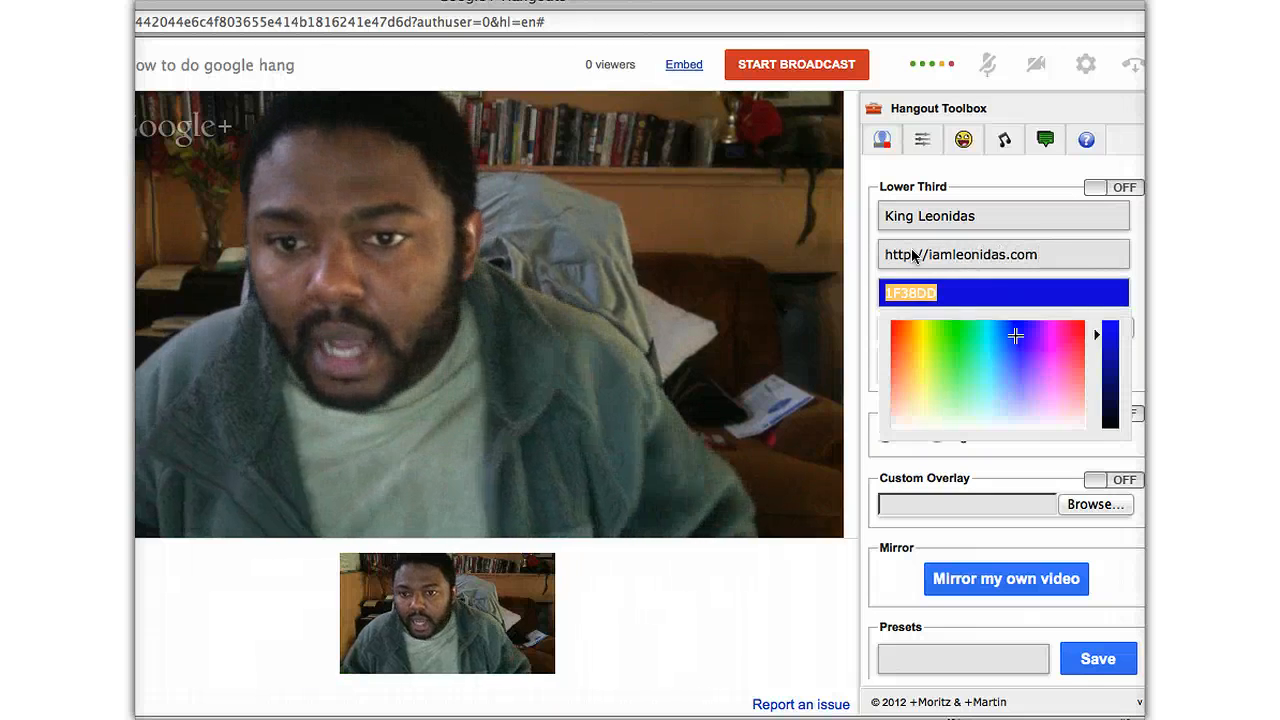
{"action": "left_click", "coordinate": [1076, 328]}
{"action": "left_click_drag", "start_coordinate": [1076, 328], "coordinate": [872, 319]}
{"action": "left_click_drag", "start_coordinate": [1098, 335], "coordinate": [1100, 350]}
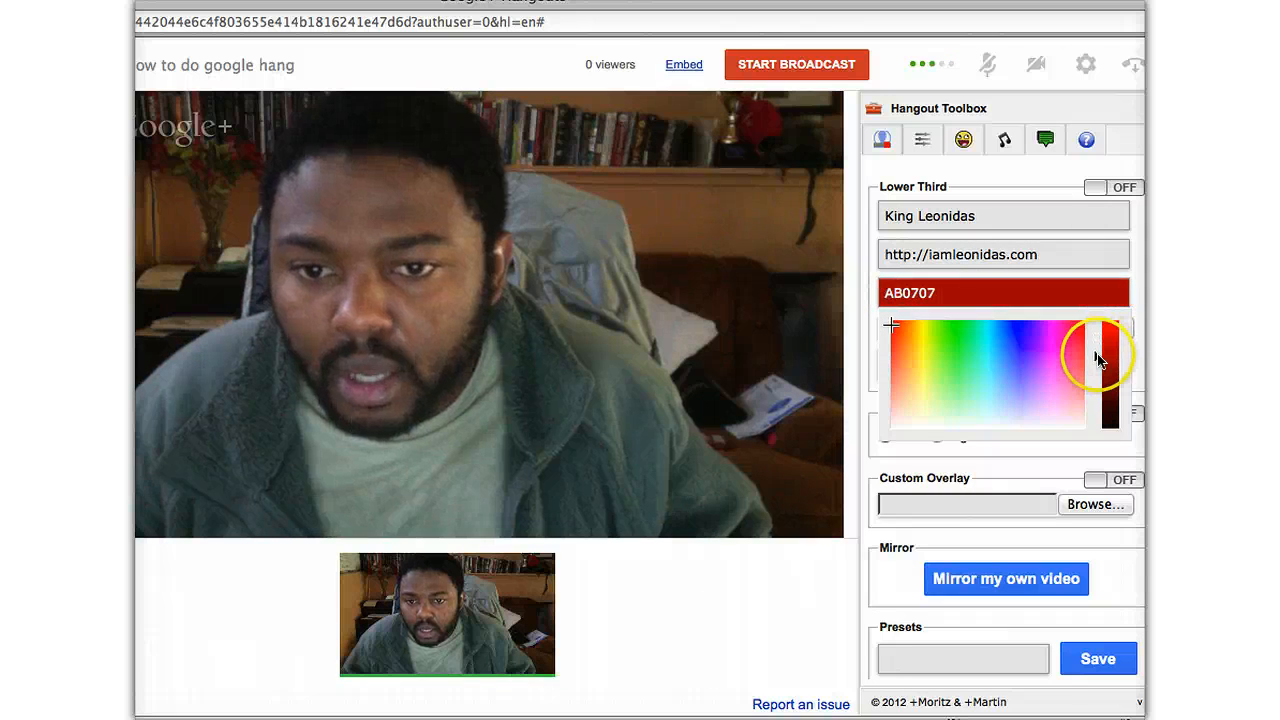
{"action": "left_click", "coordinate": [1046, 474]}
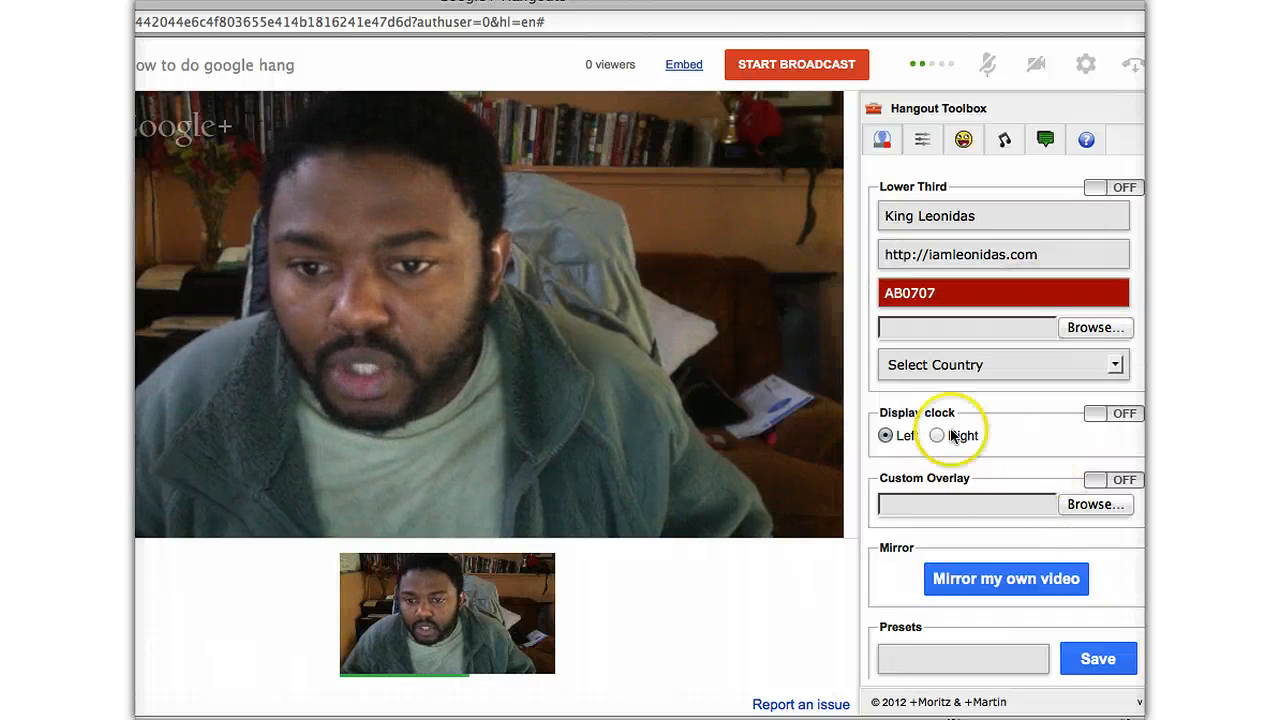
- Choose Virgin Islands as the country, turn on the display clock, and mirror your own video
{"action": "left_click", "coordinate": [1031, 375]}
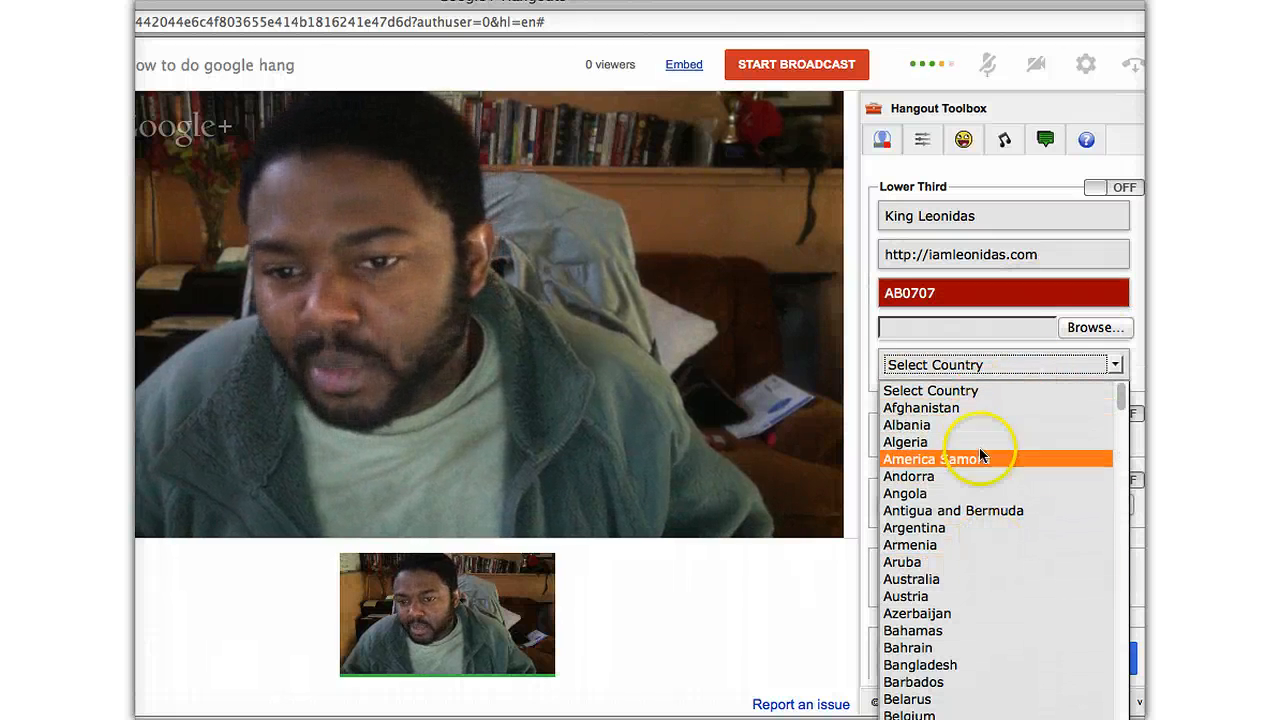
{"action": "key", "text": "Escape"}
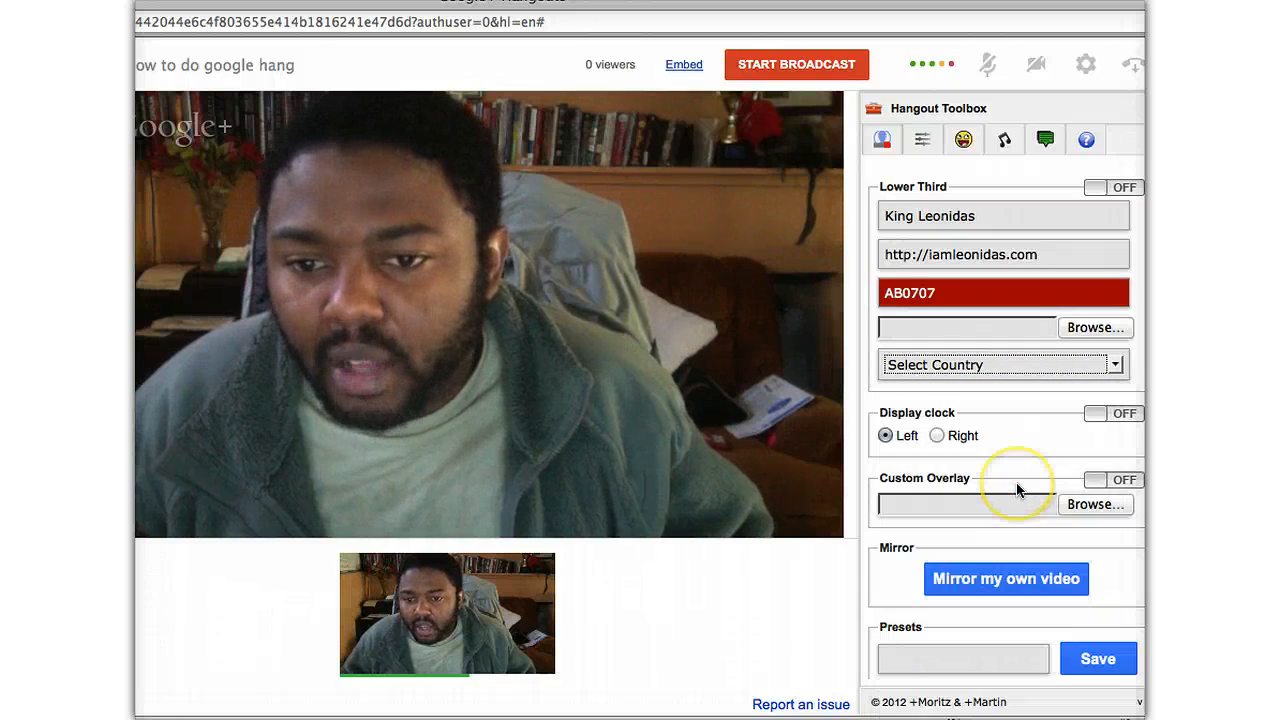
{"action": "scroll", "coordinate": [1065, 413], "scroll_direction": "down", "scroll_amount": 1}
{"action": "left_click", "coordinate": [1116, 353]}
{"action": "left_click_drag", "start_coordinate": [1126, 391], "coordinate": [1128, 700]}
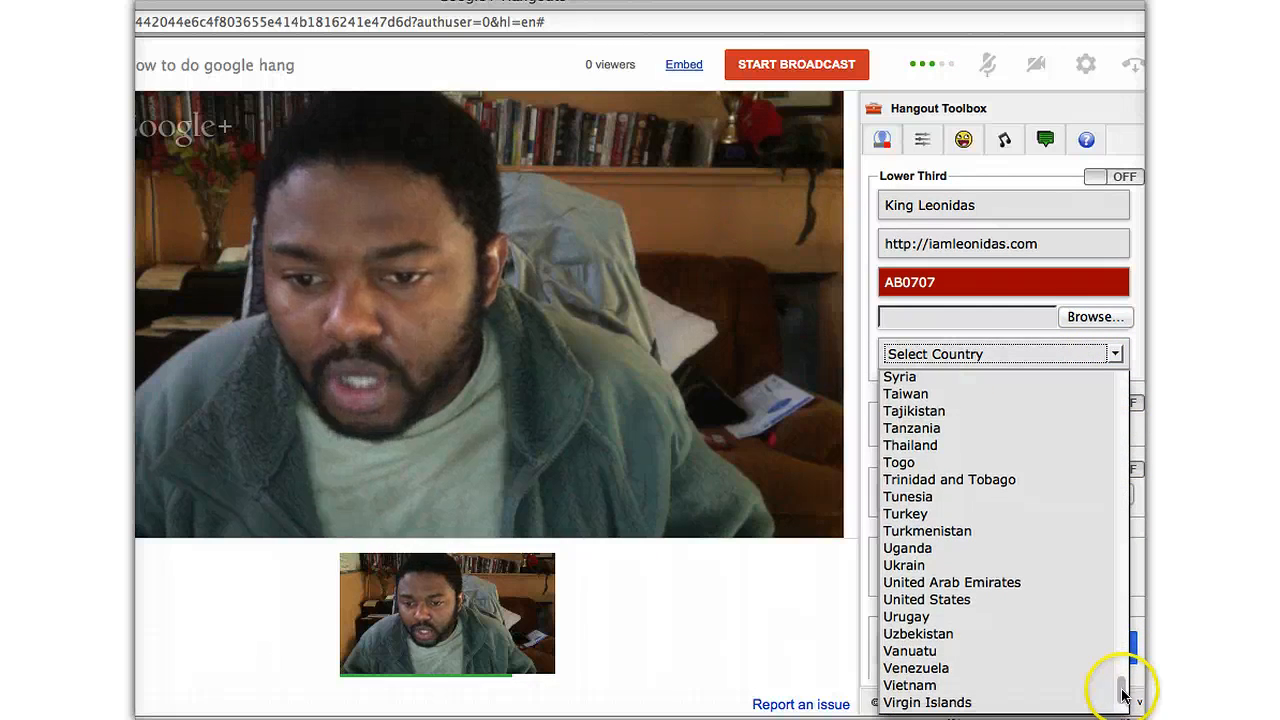
{"action": "left_click", "coordinate": [1022, 701]}
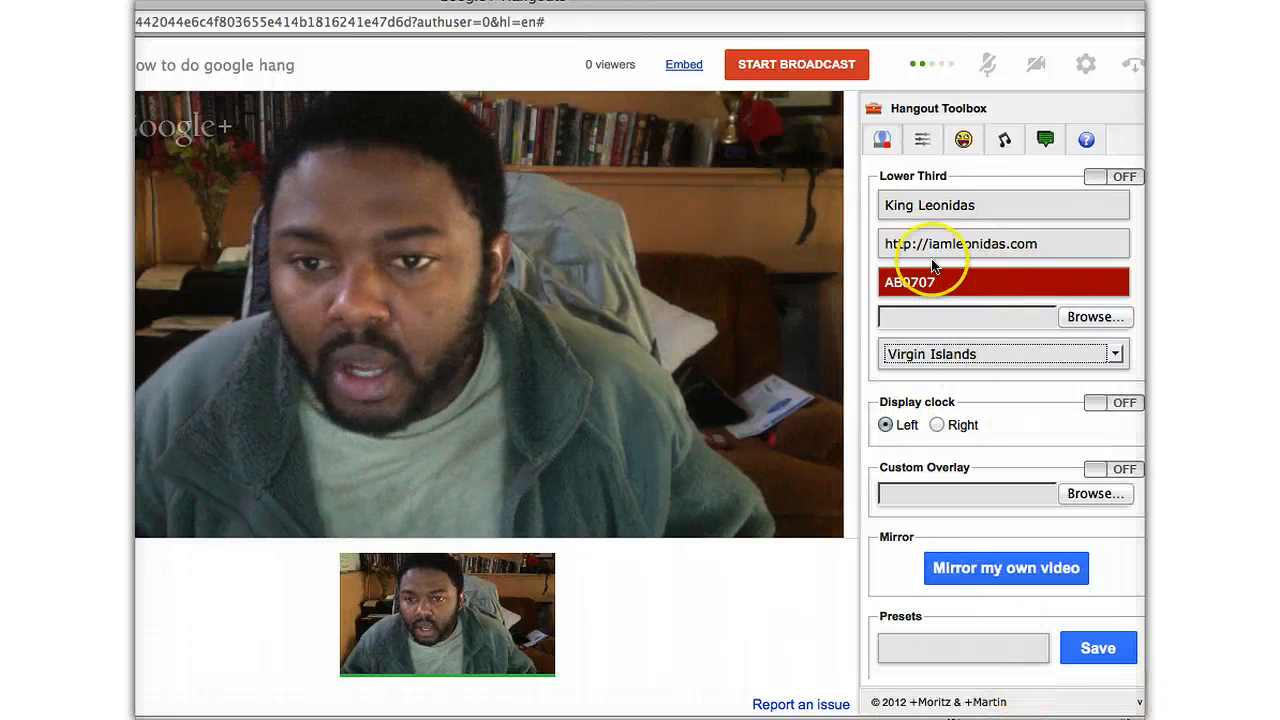
{"action": "left_click", "coordinate": [1087, 400]}
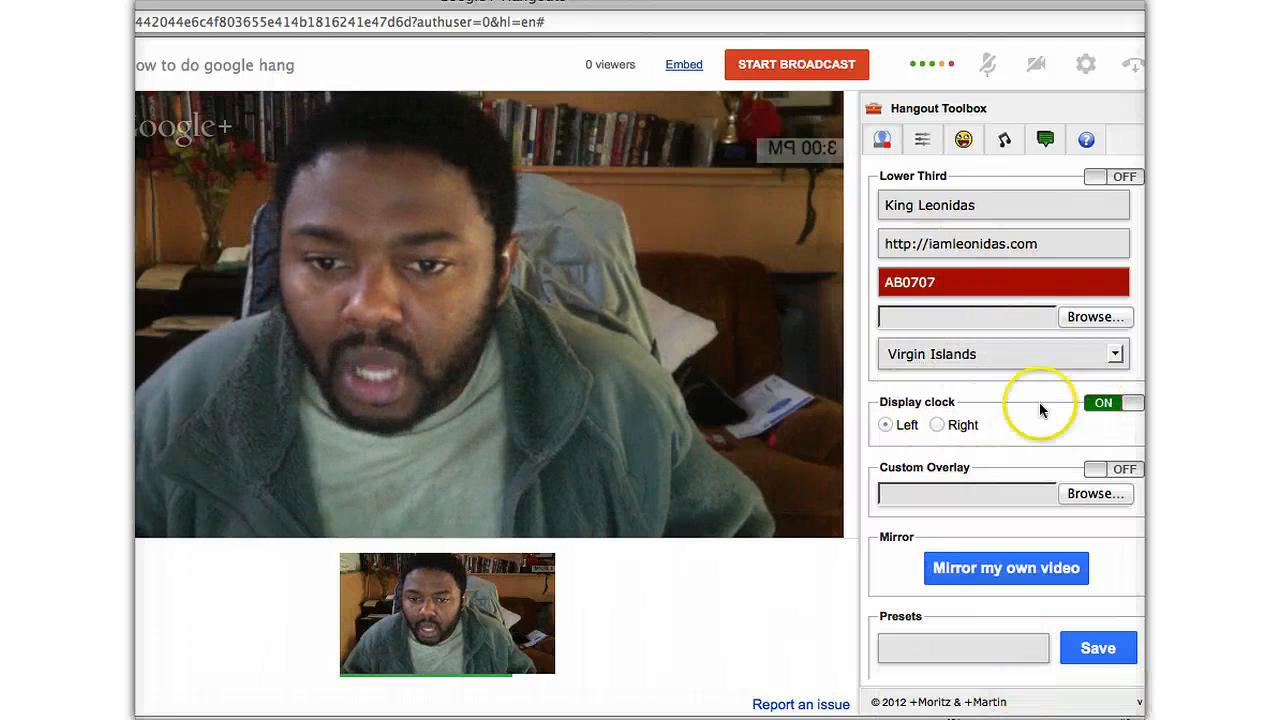
{"action": "left_click", "coordinate": [1008, 568]}
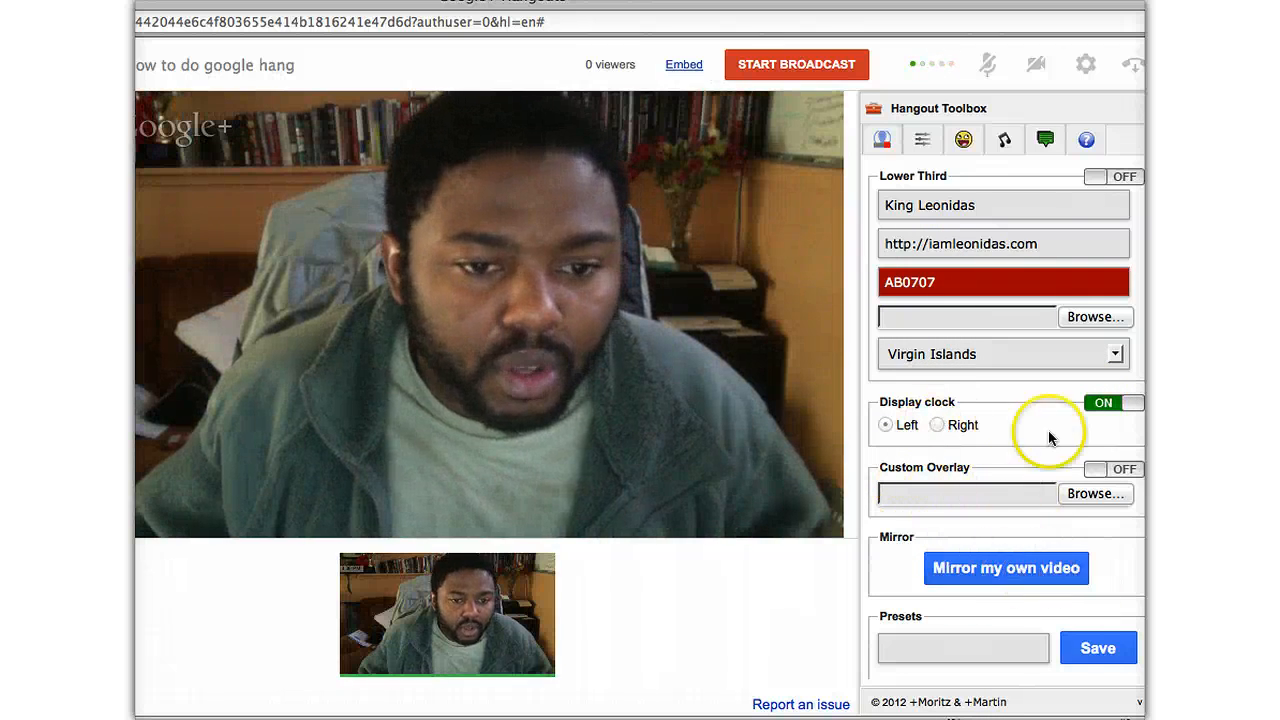
- Turn on the lower-third banner and bring up the stream's YouTube link and HTML embed code
{"action": "left_click", "coordinate": [1100, 177]}
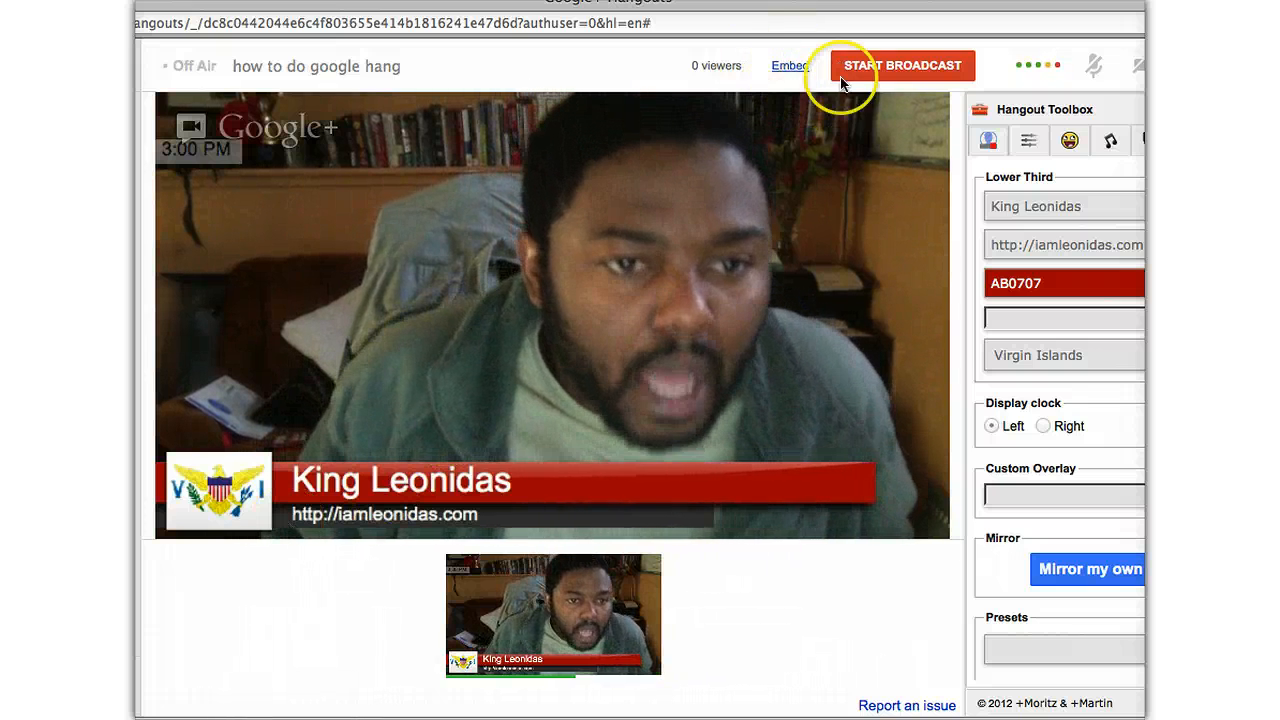
{"action": "left_click", "coordinate": [789, 66]}
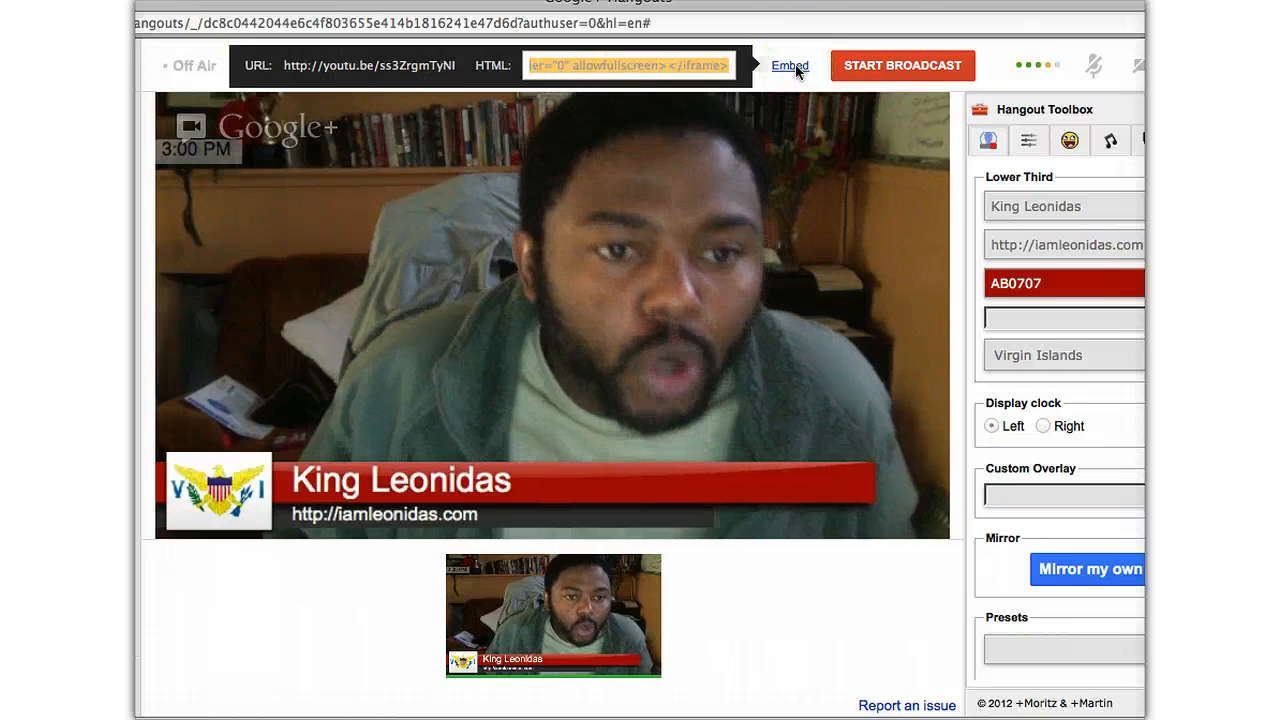
- Select the 420×315 iframe embed code and move the browser window down to reveal its tabs
{"action": "left_click", "coordinate": [543, 64]}
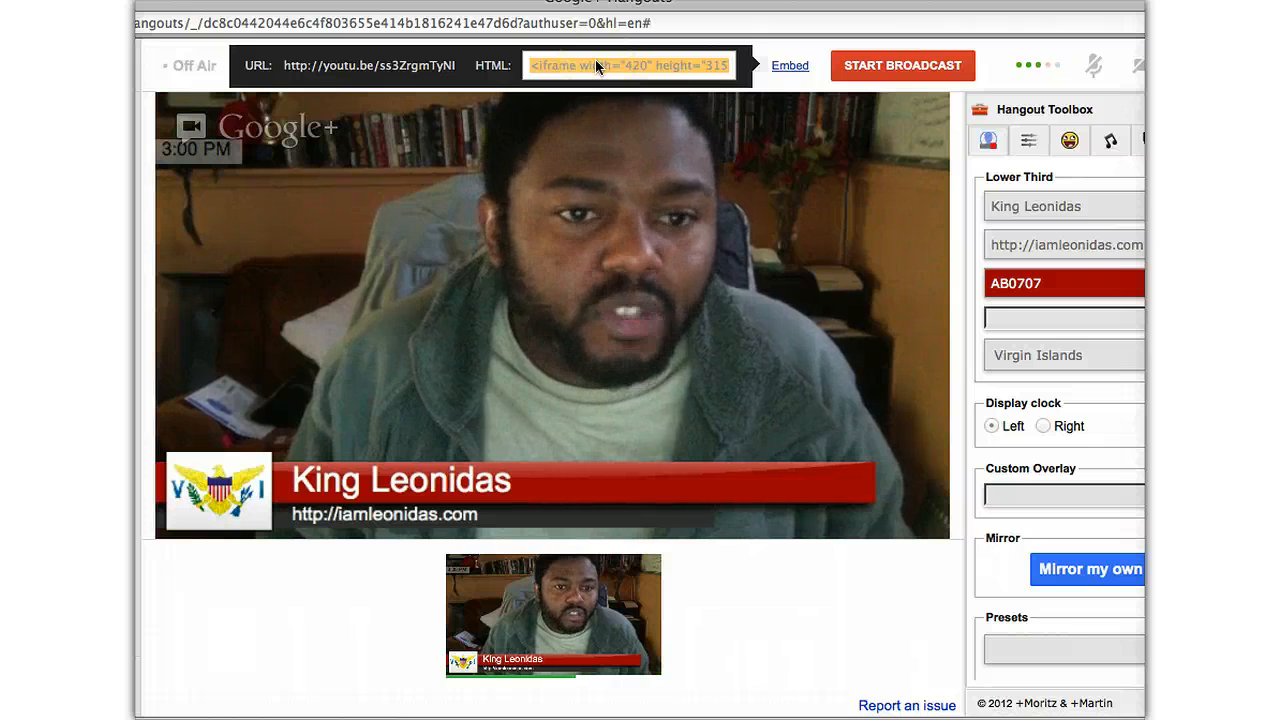
{"action": "left_click", "coordinate": [620, 57]}
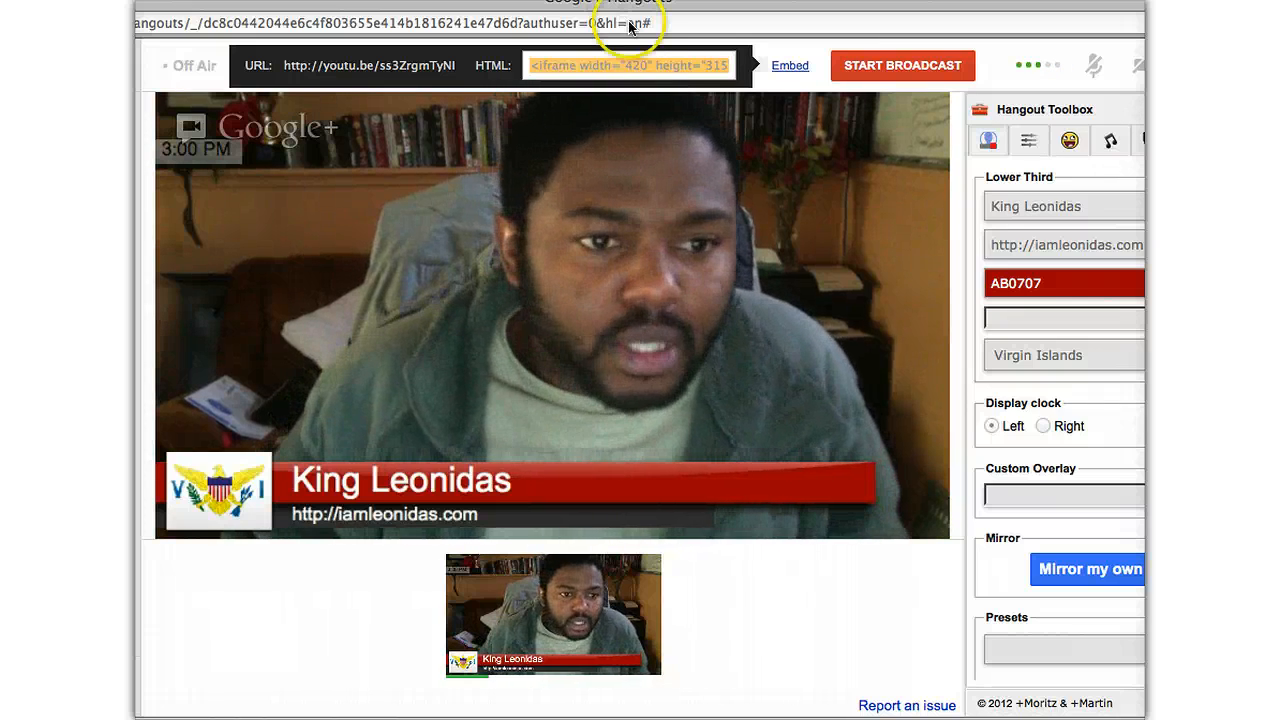
{"action": "left_click_drag", "start_coordinate": [608, 5], "coordinate": [613, 44]}
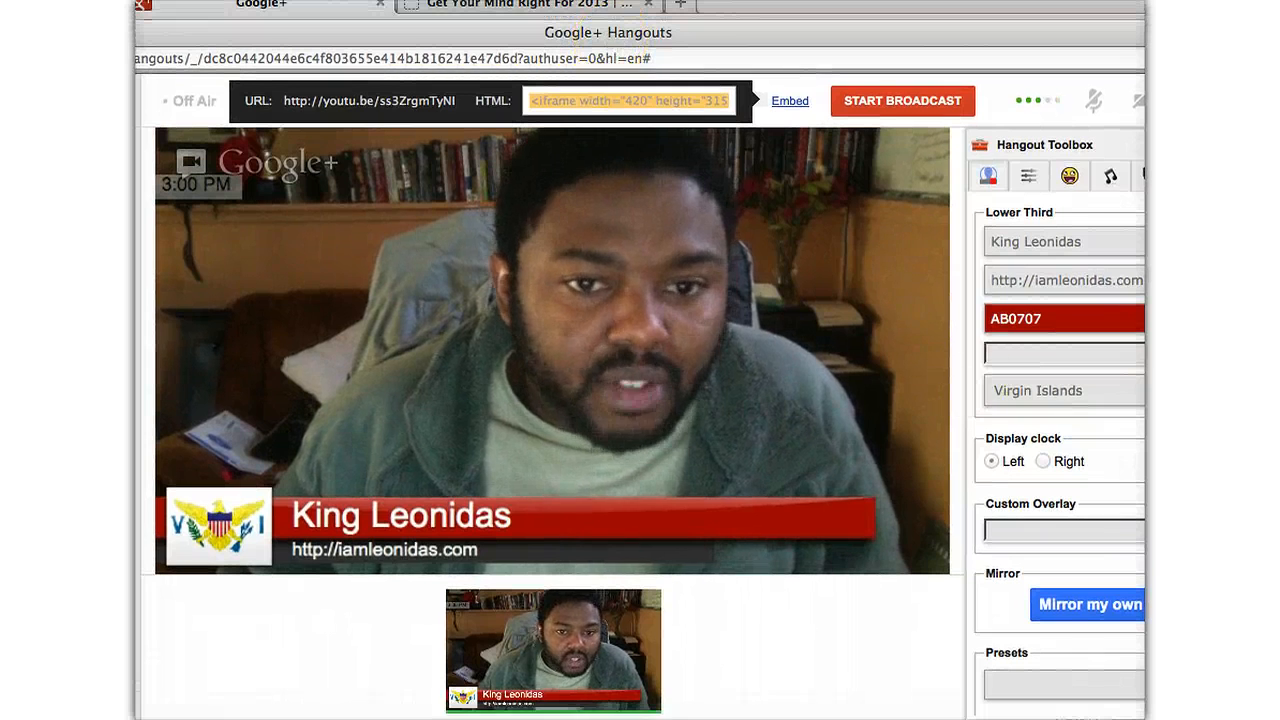
- Browse the meme-face and sound-effect toolboxes, then select the broadcast's iframe embed code
{"action": "left_click", "coordinate": [1069, 178]}
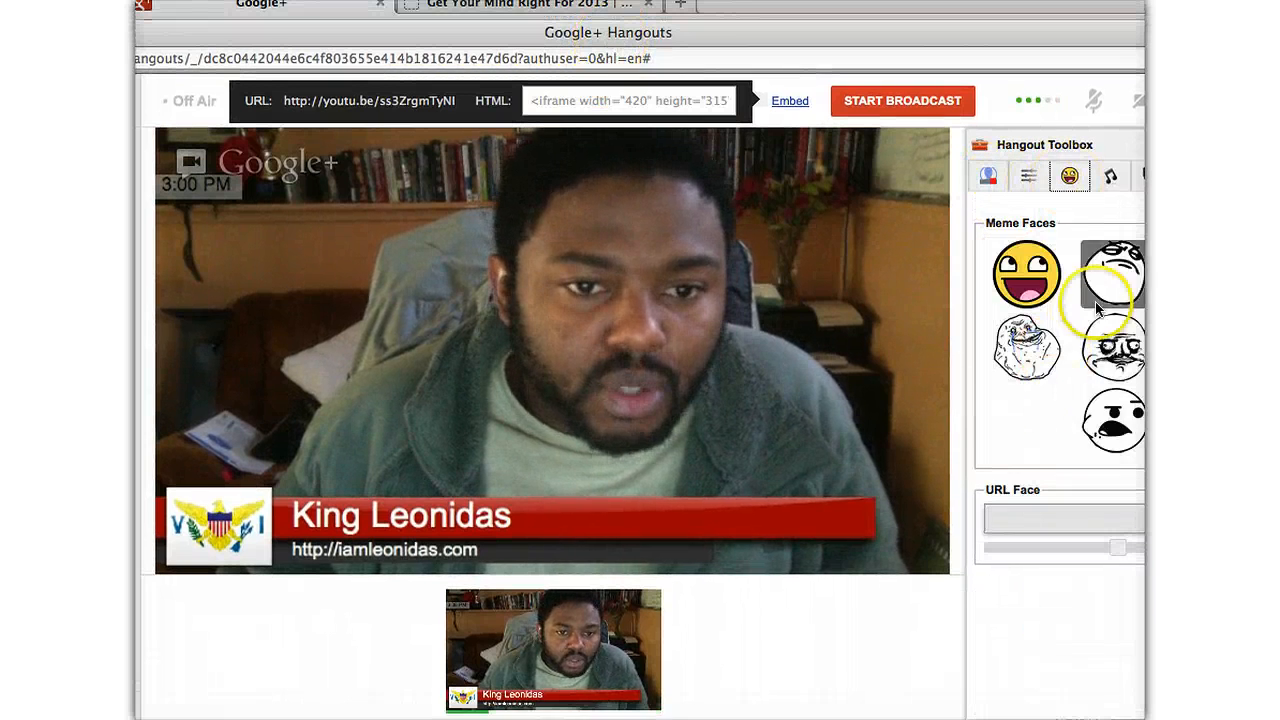
{"action": "left_click", "coordinate": [1111, 180]}
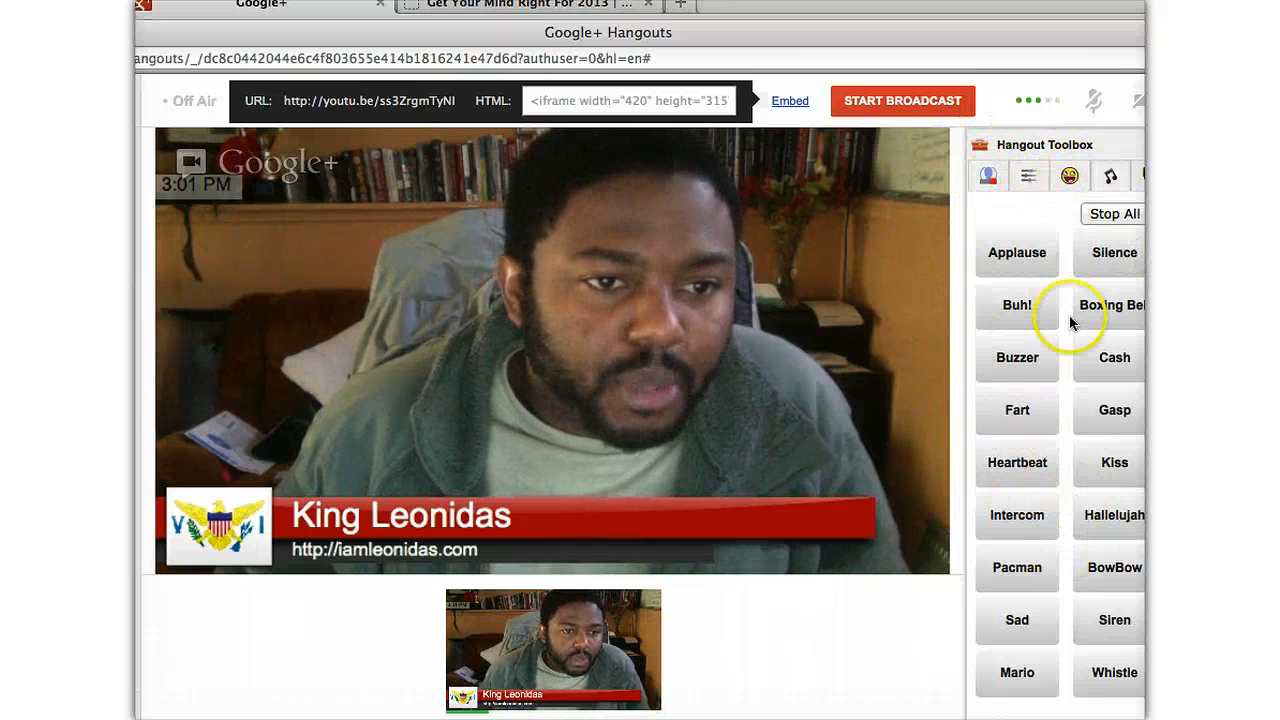
{"action": "left_click", "coordinate": [699, 104]}
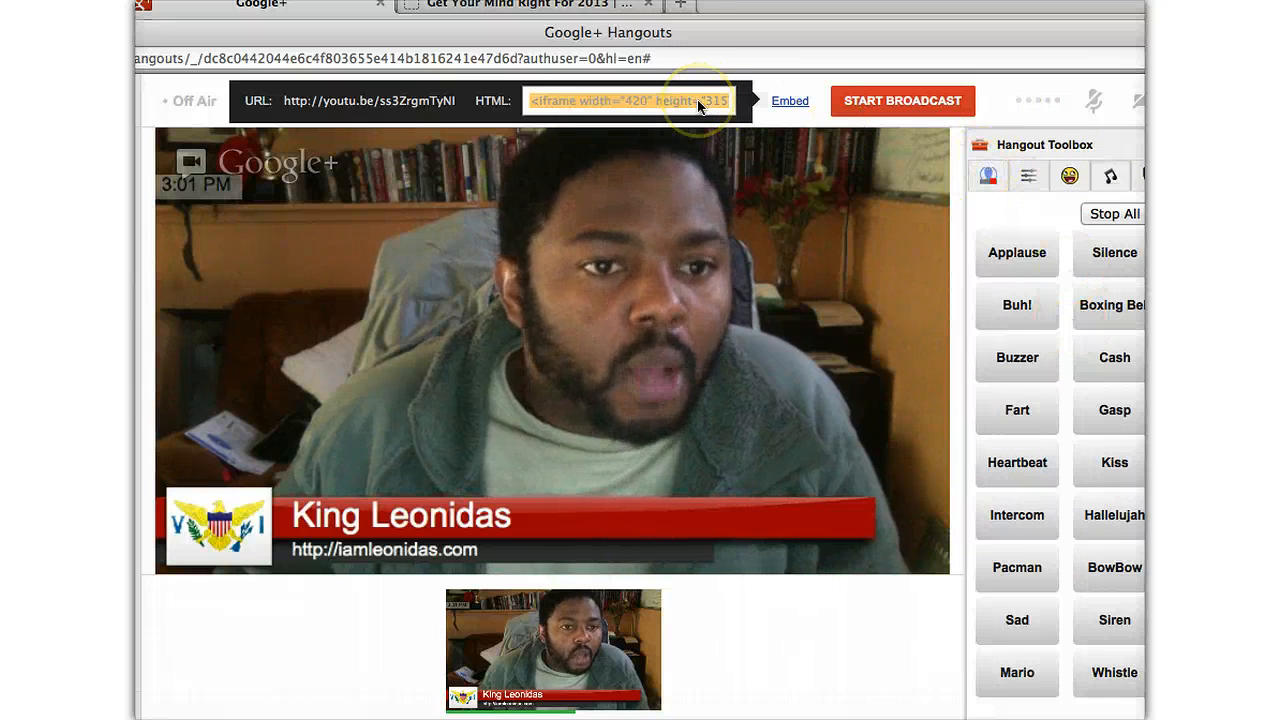
- Load empowernetwork.com in the 'Get Your Mind Right For 2013' blog post tab
{"action": "left_click", "coordinate": [572, 10]}
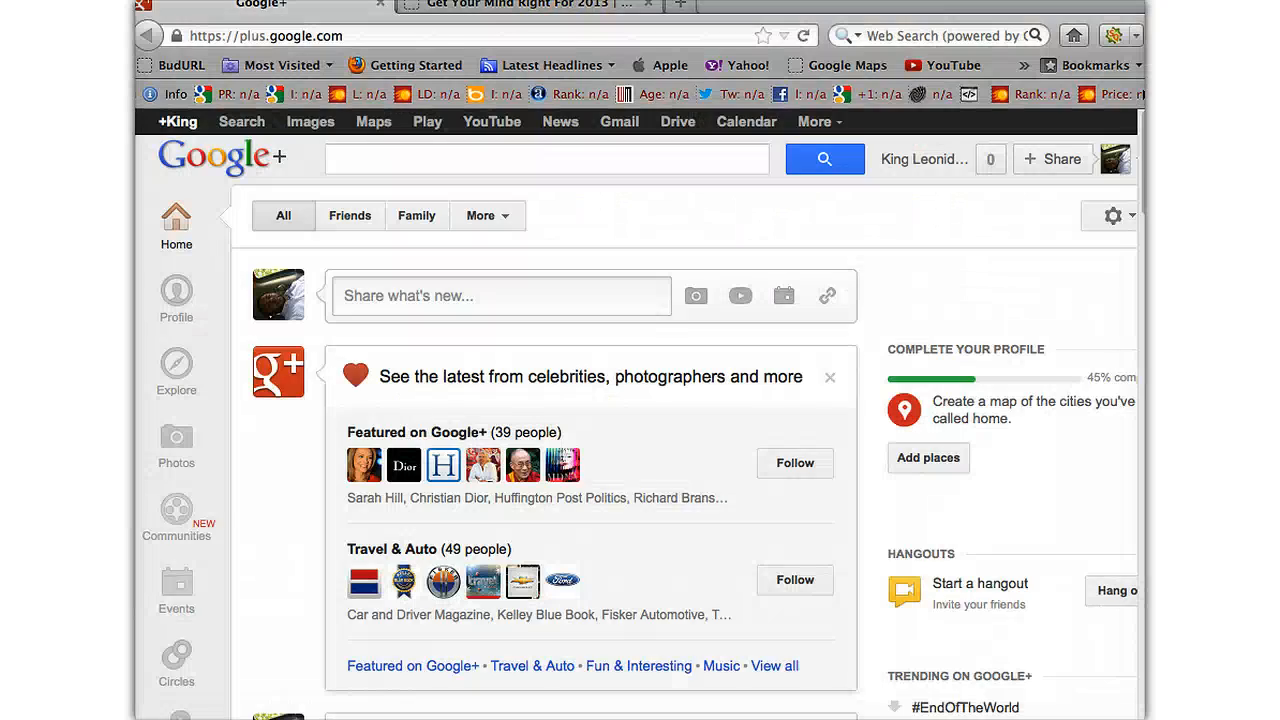
{"action": "left_click", "coordinate": [537, 10]}
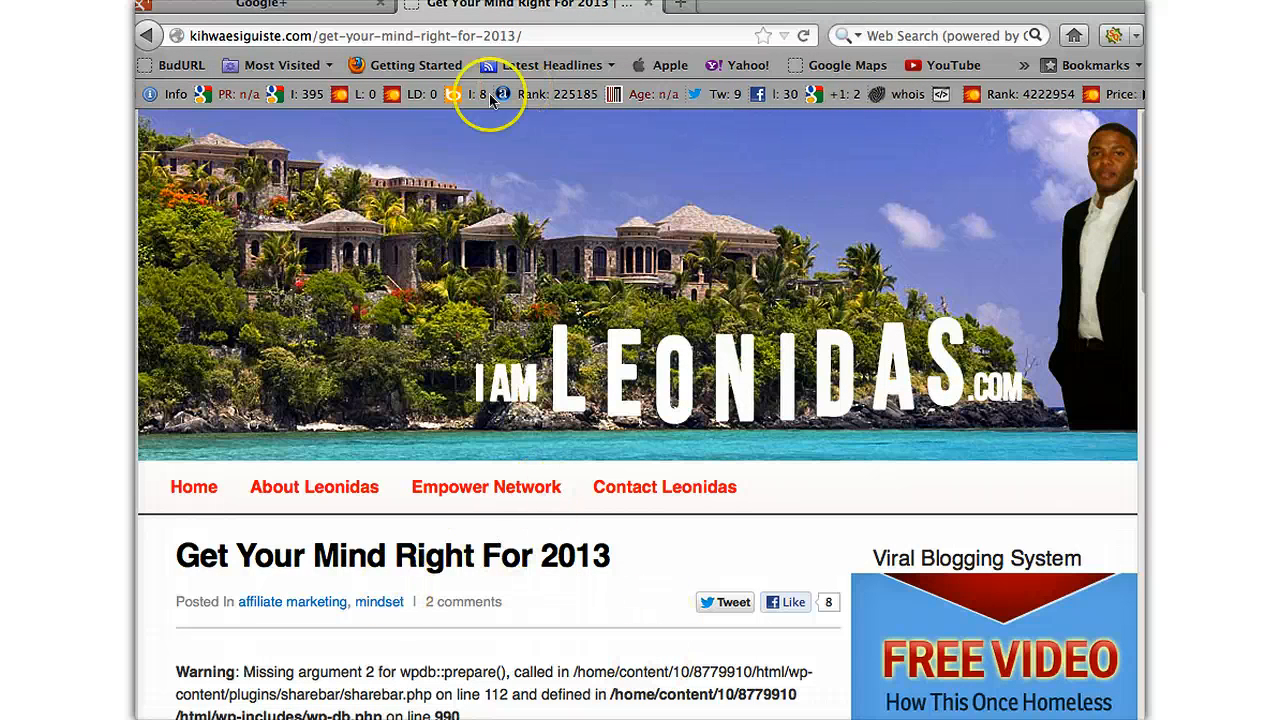
{"action": "left_click", "coordinate": [498, 38]}
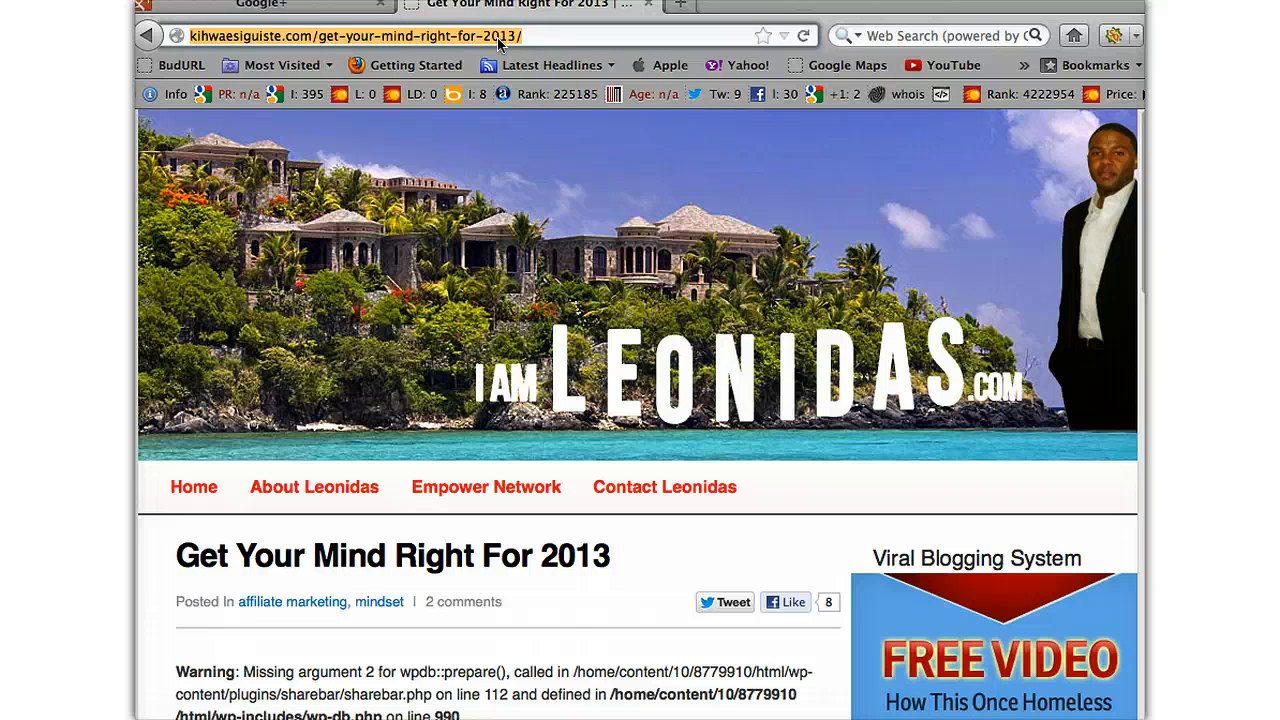
{"action": "type", "text": "empowernetwork.com/"}
{"action": "key", "text": "Return"}
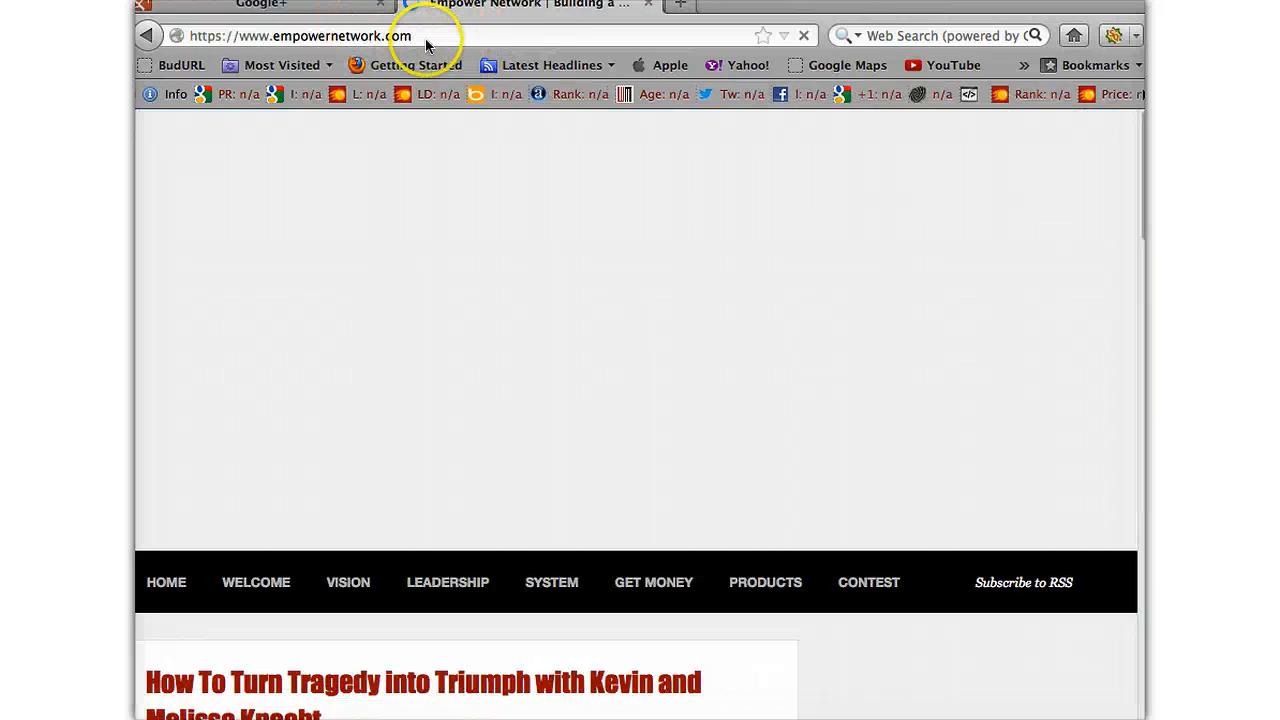
{"action": "left_click", "coordinate": [425, 36]}
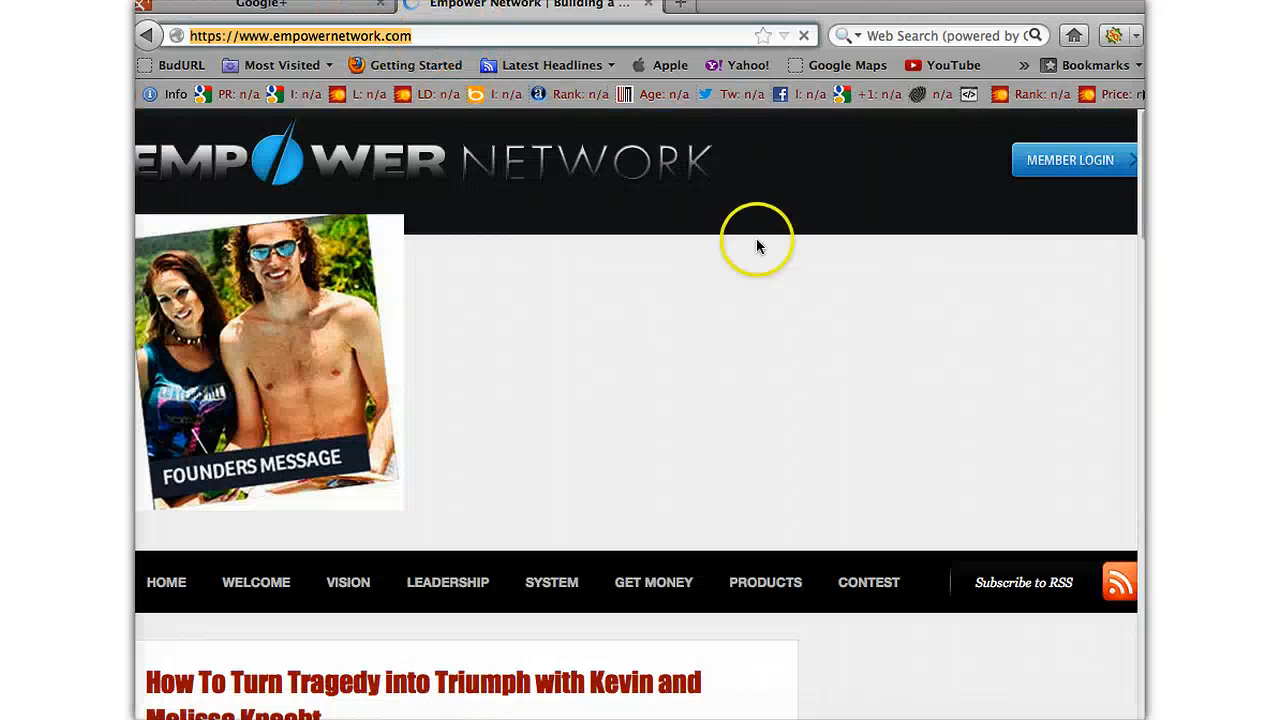
- Log in to the Empower Network members area, retrying after a mistyped username
{"action": "left_click", "coordinate": [1105, 163]}
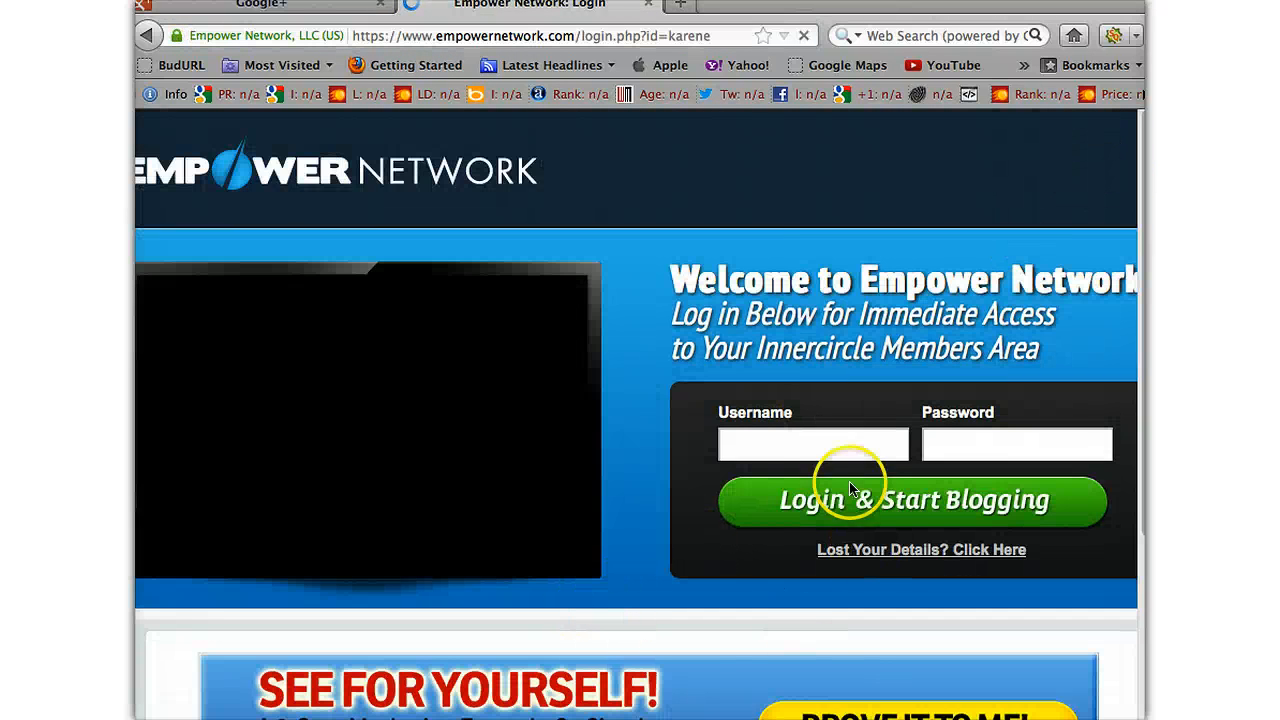
{"action": "left_click", "coordinate": [777, 446]}
{"action": "type", "text": "kihwaesi"}
{"action": "key", "text": "Tab"}
{"action": "type", "text": "••••••••"}
{"action": "key", "text": "Return"}
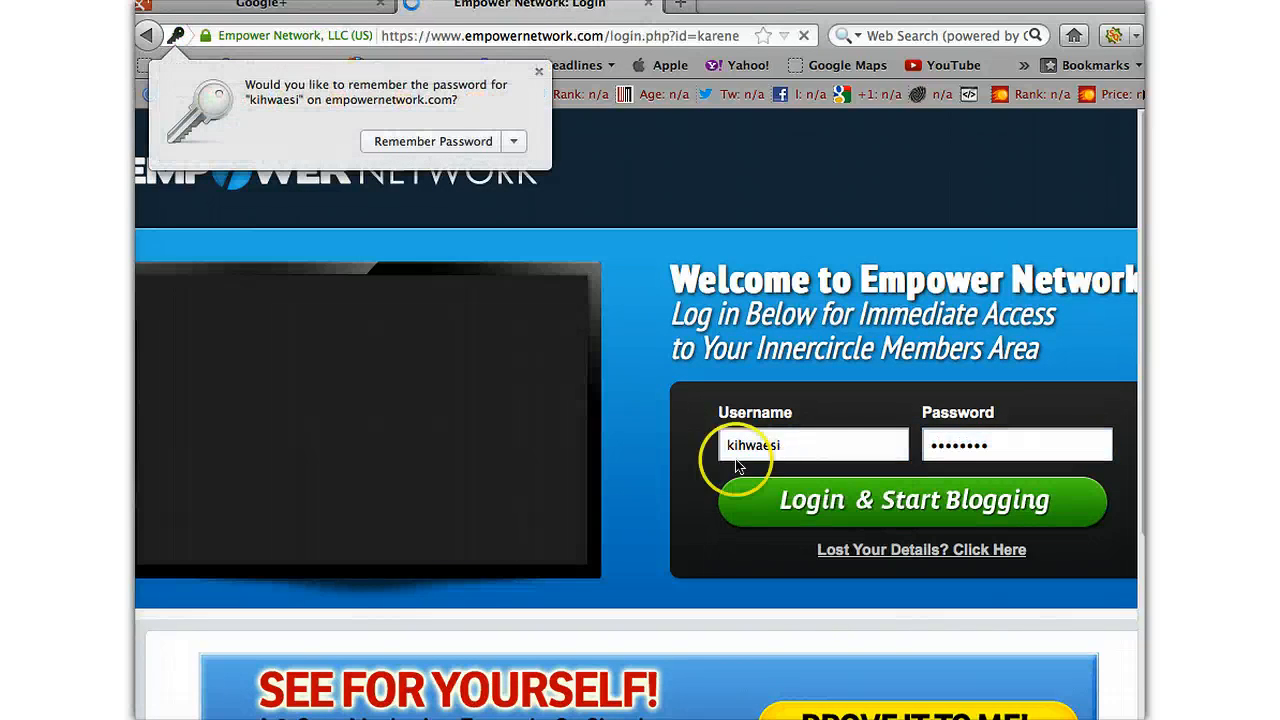
{"action": "left_click", "coordinate": [757, 445]}
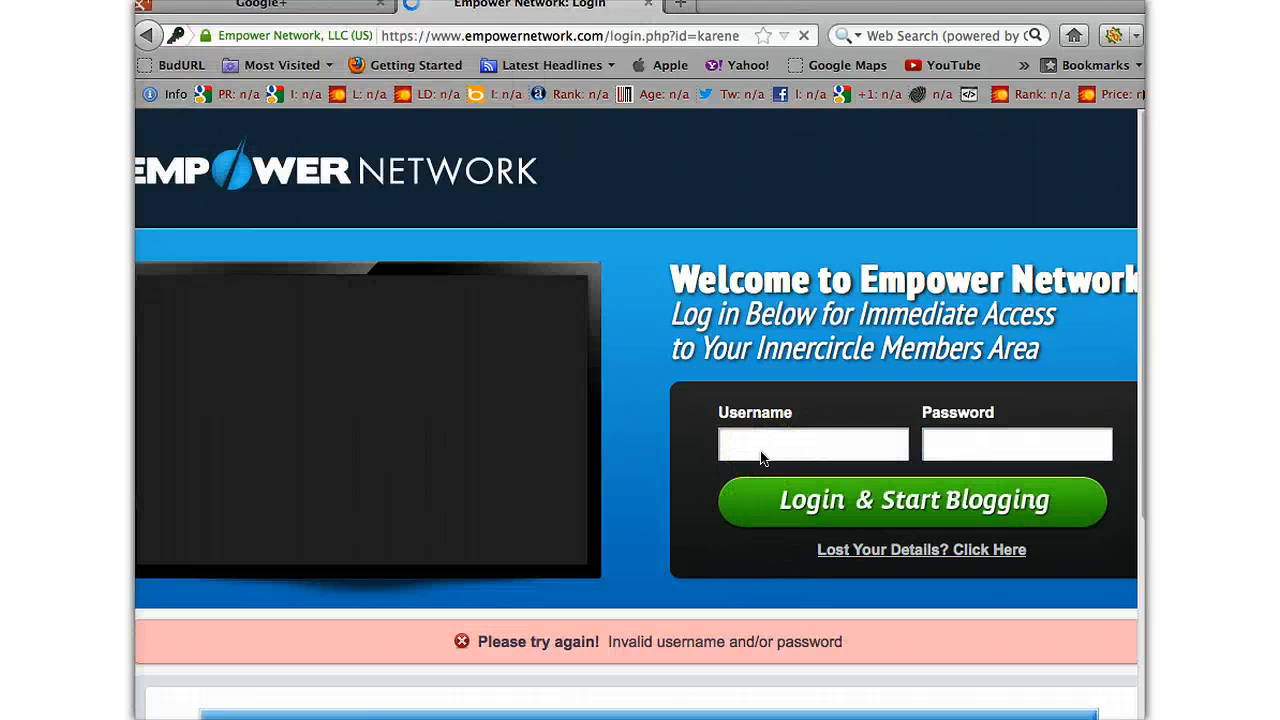
{"action": "left_click", "coordinate": [765, 444]}
{"action": "type", "text": "kihwasi"}
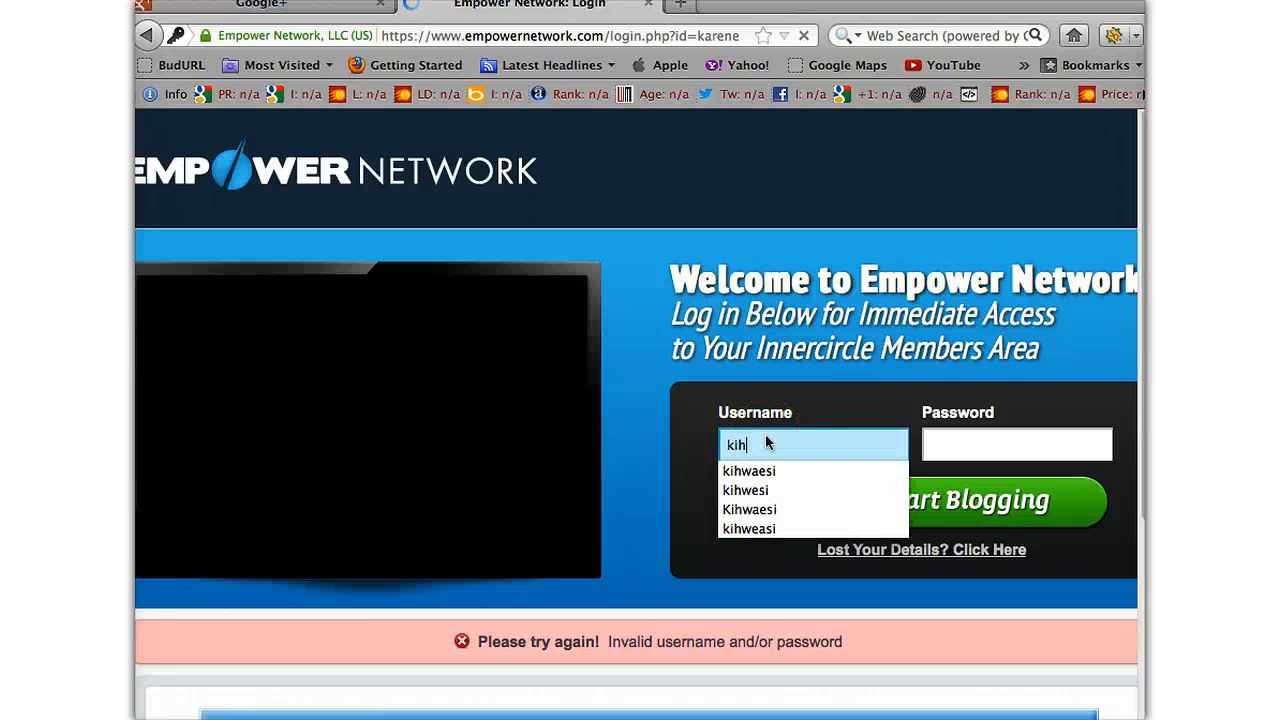
{"action": "key", "text": "Tab"}
{"action": "type", "text": "••••••••"}
{"action": "key", "text": "Return"}
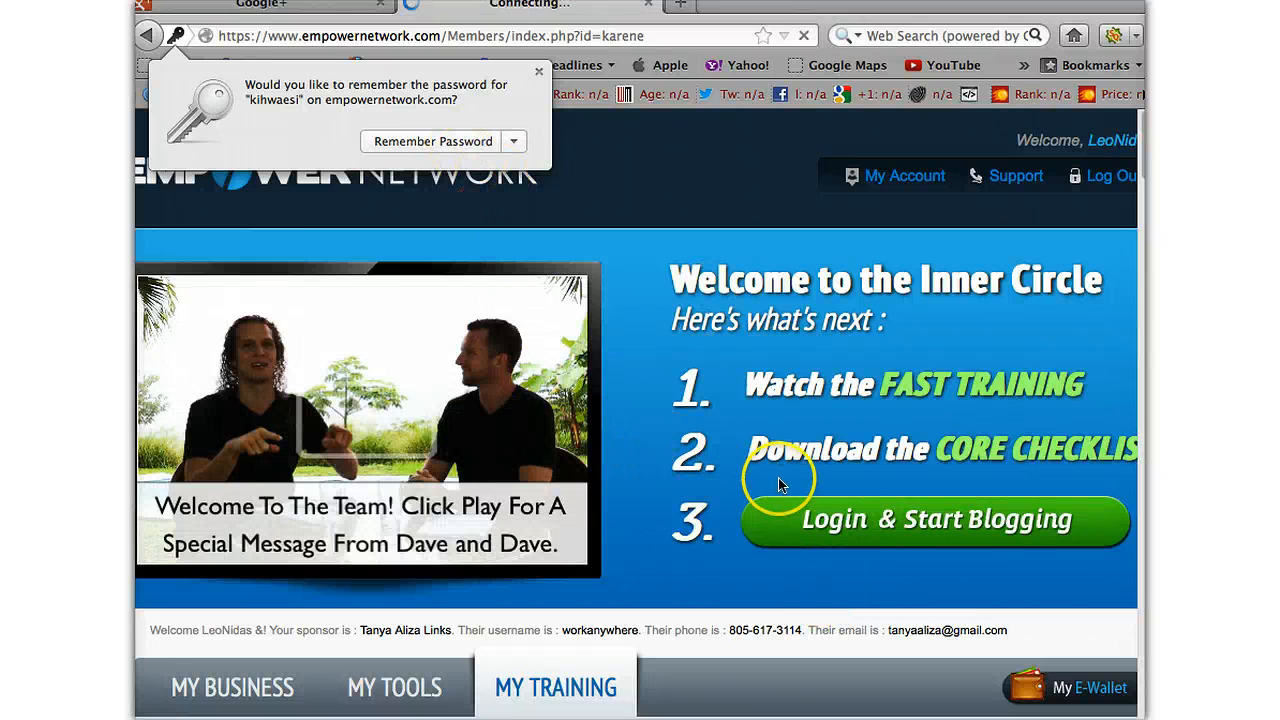
{"action": "left_click", "coordinate": [910, 516]}
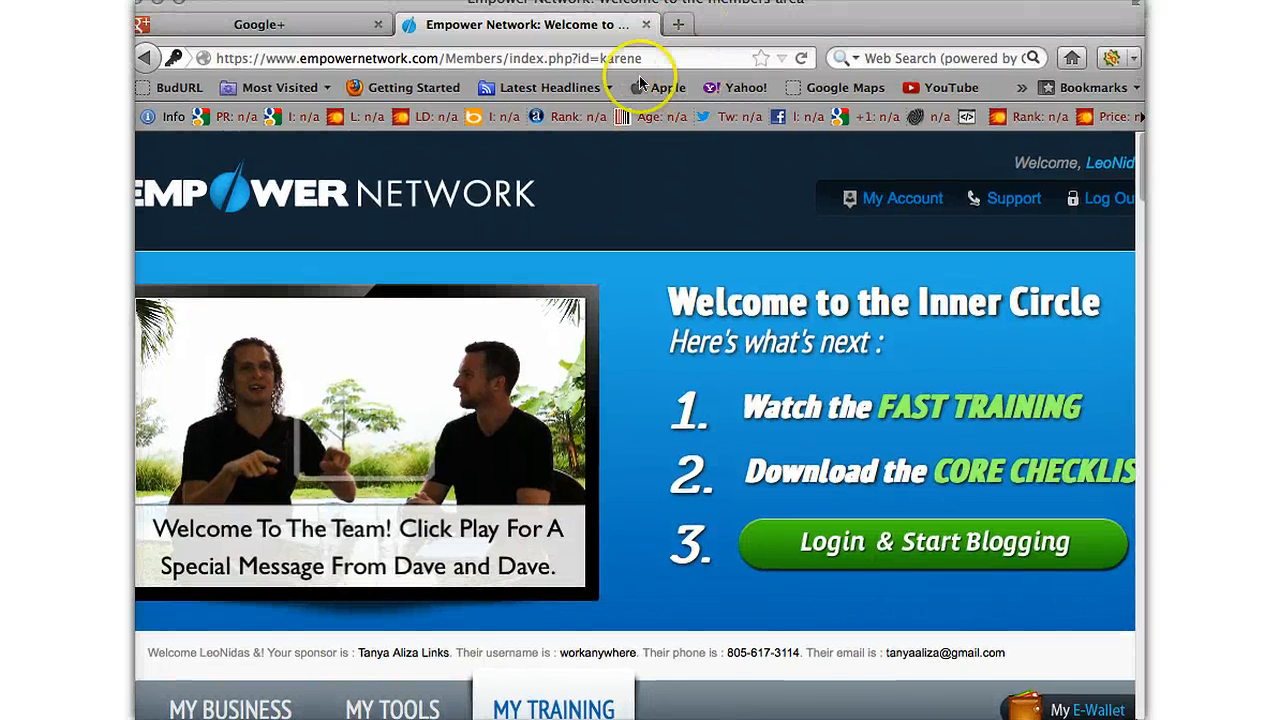
- Open the blog's WordPress admin in a new tab and close the members-area tab
{"action": "scroll", "coordinate": [894, 623], "scroll_direction": "down", "scroll_amount": 5}
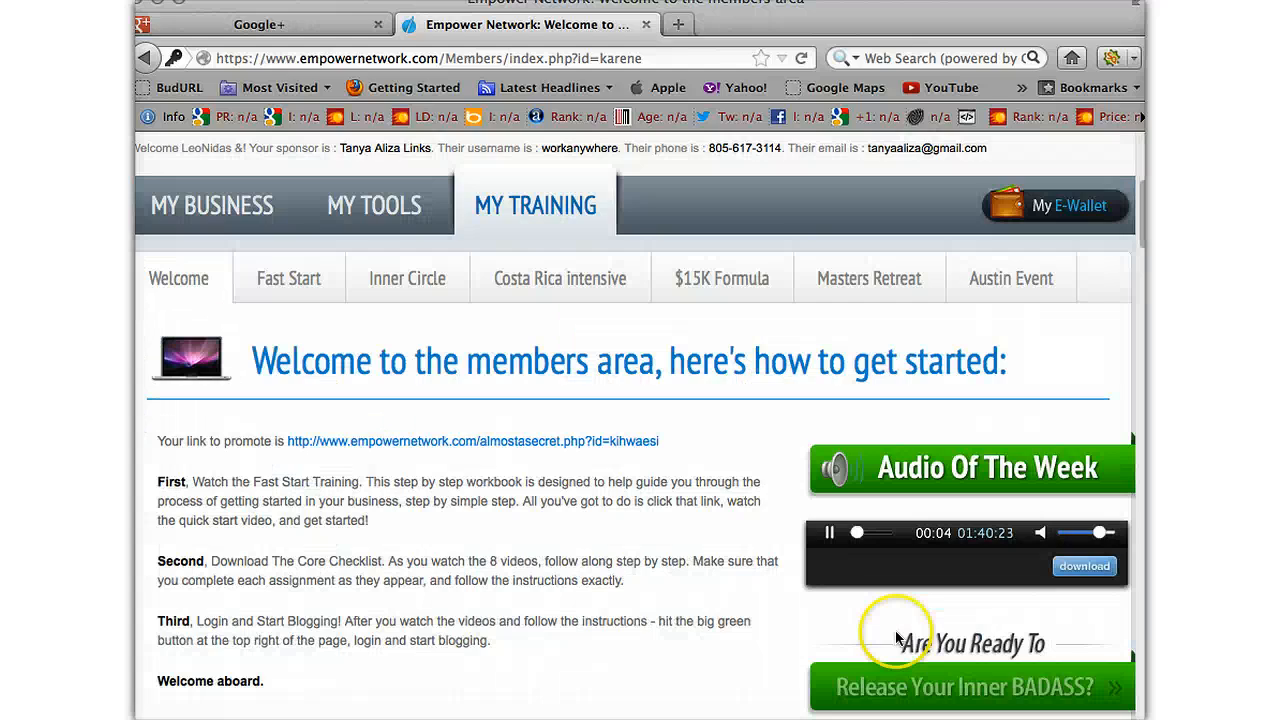
{"action": "scroll", "coordinate": [830, 545], "scroll_direction": "up", "scroll_amount": 5}
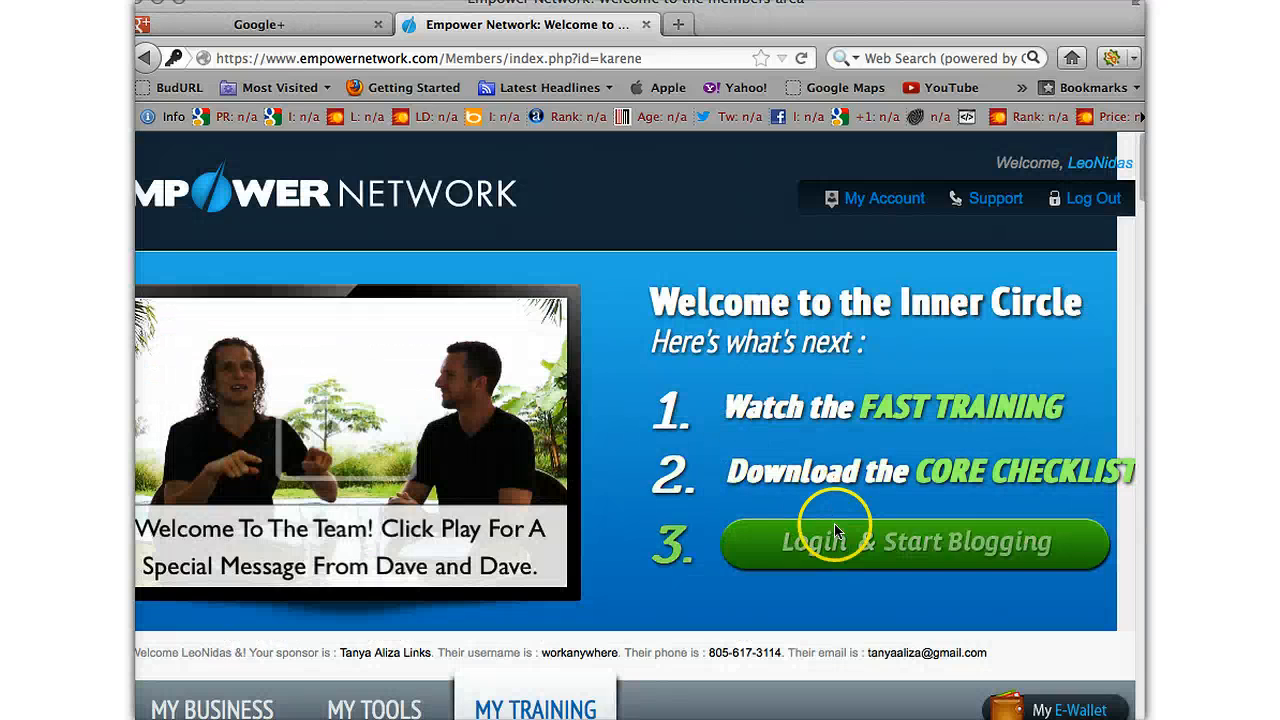
{"action": "left_click", "coordinate": [843, 522]}
{"action": "left_click", "coordinate": [632, 22]}
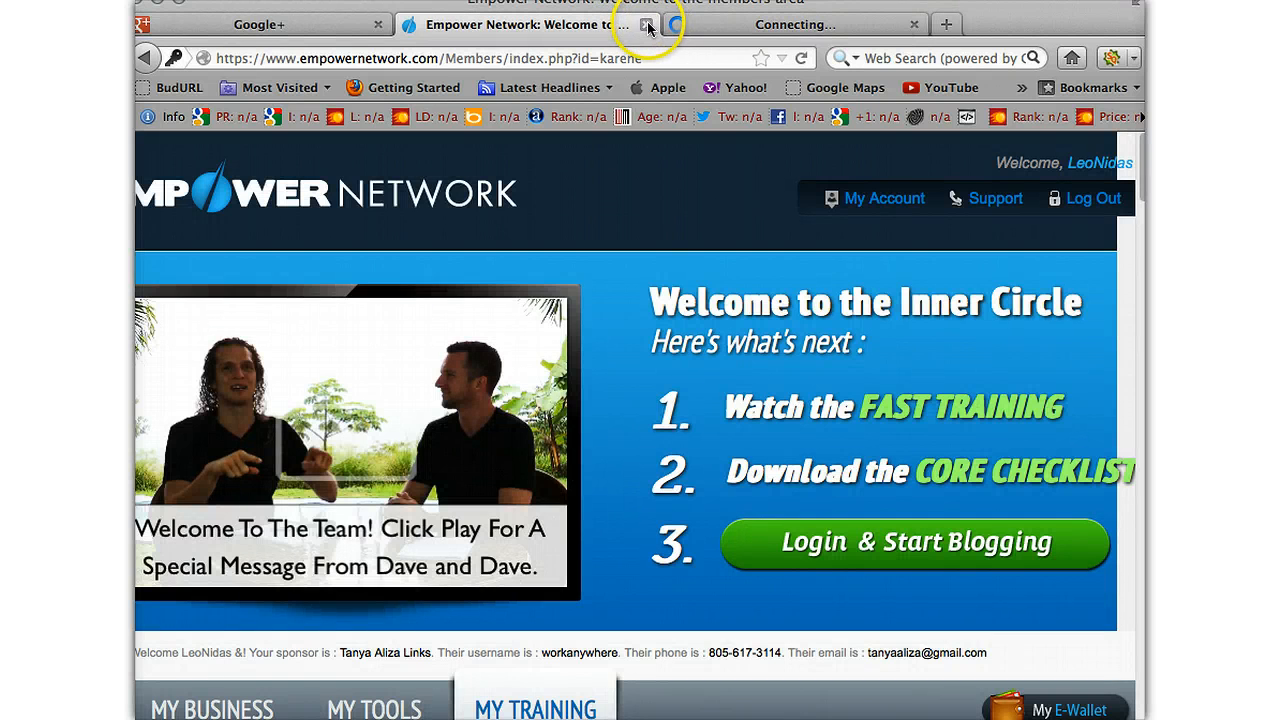
{"action": "left_click", "coordinate": [646, 24]}
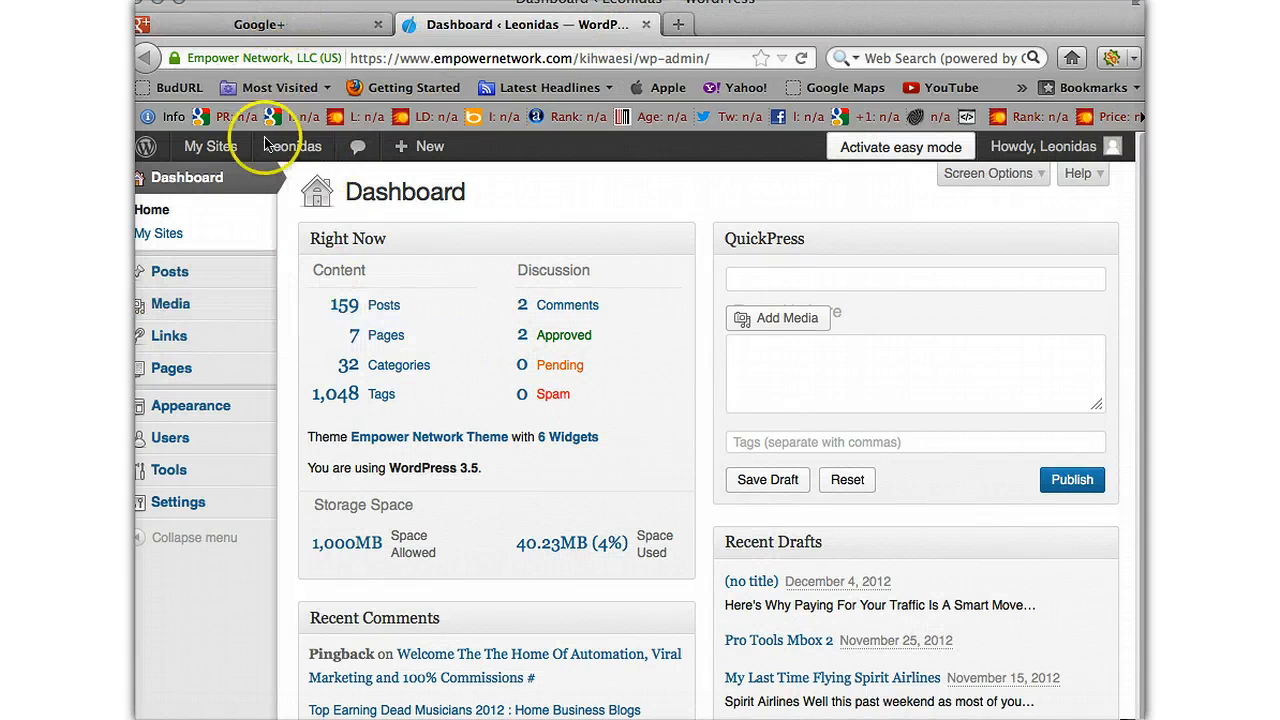
- Start a new post, paste the YouTube iframe in Text view, and change width 420 to 520
{"action": "mouse_move", "coordinate": [174, 271]}
{"action": "left_click", "coordinate": [316, 294]}
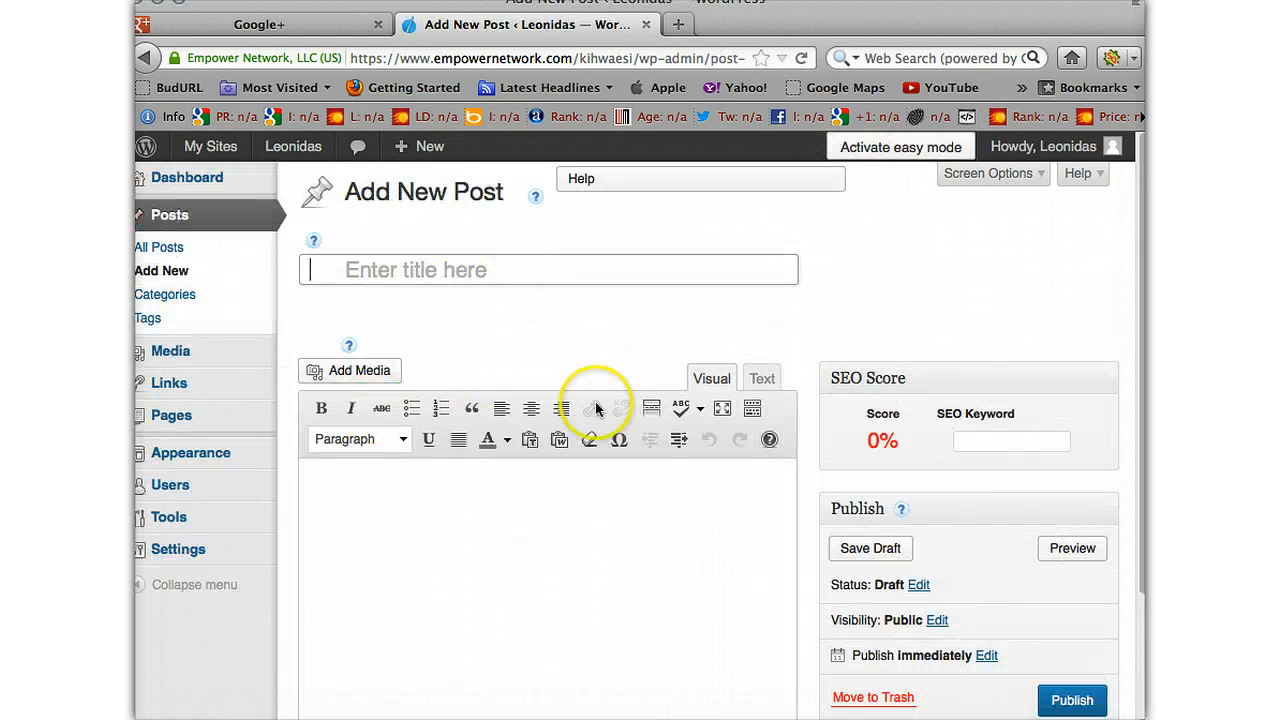
{"action": "left_click", "coordinate": [759, 379]}
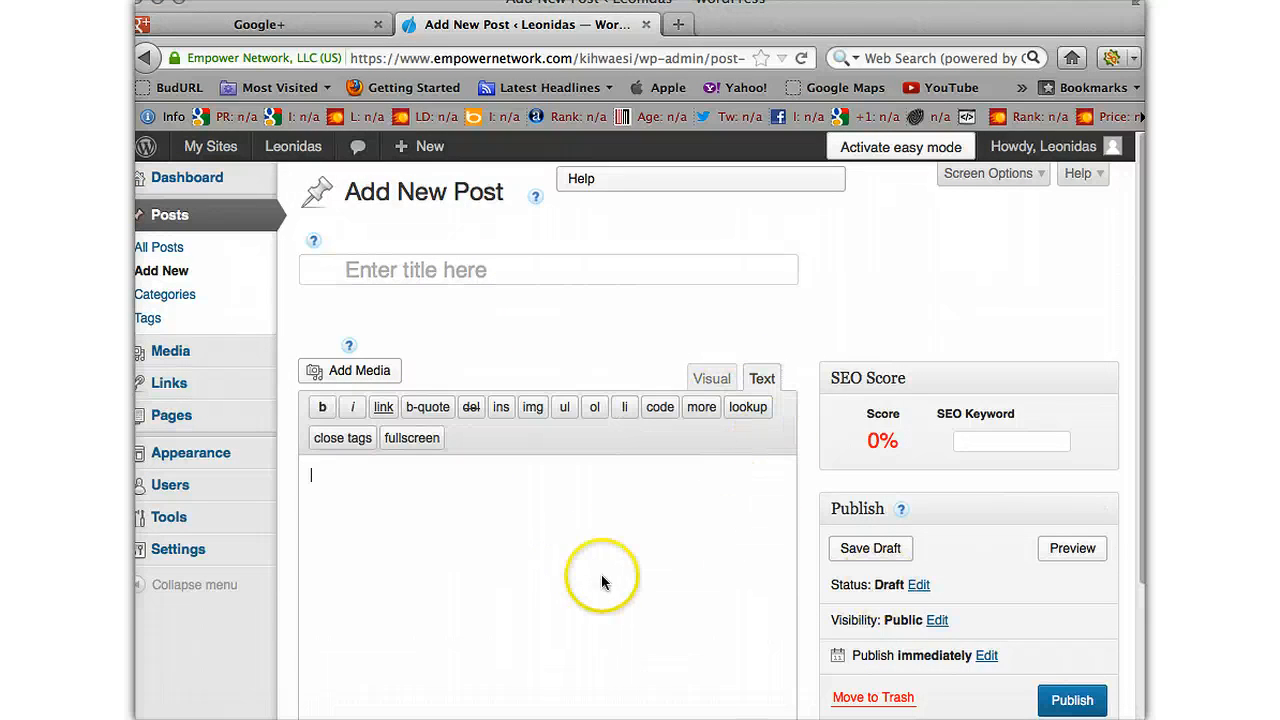
{"action": "type", "text": "<iframe width=\"420\" height=\"315\" src=\"http://www.youtube.com/embed/ss3ZrgmTyNI\" frameborder=\"0\" allowfullscreen></iframe>"}
{"action": "left_click", "coordinate": [431, 473]}
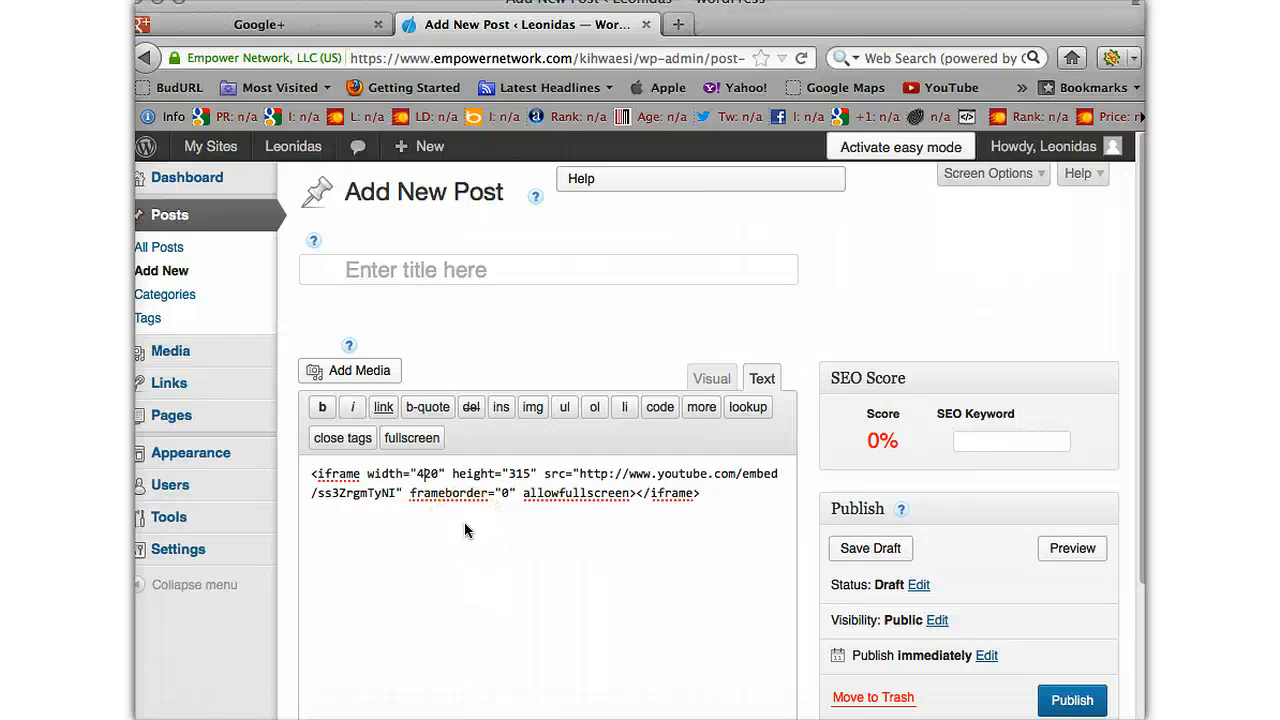
{"action": "key", "text": "BackSpace"}
{"action": "key", "text": "BackSpace"}
{"action": "type", "text": "52"}
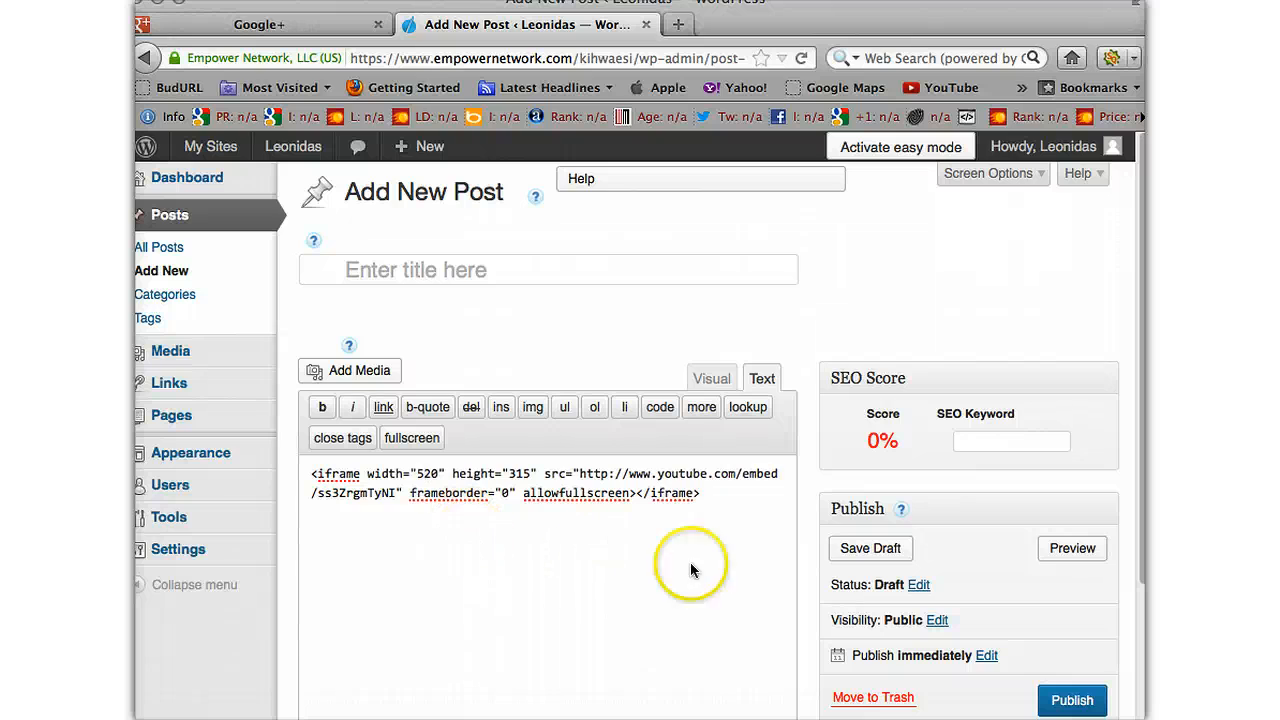
- Type the heading 'How To Broadcast from your blogs from page live' above the embedded video
{"action": "left_click", "coordinate": [712, 379]}
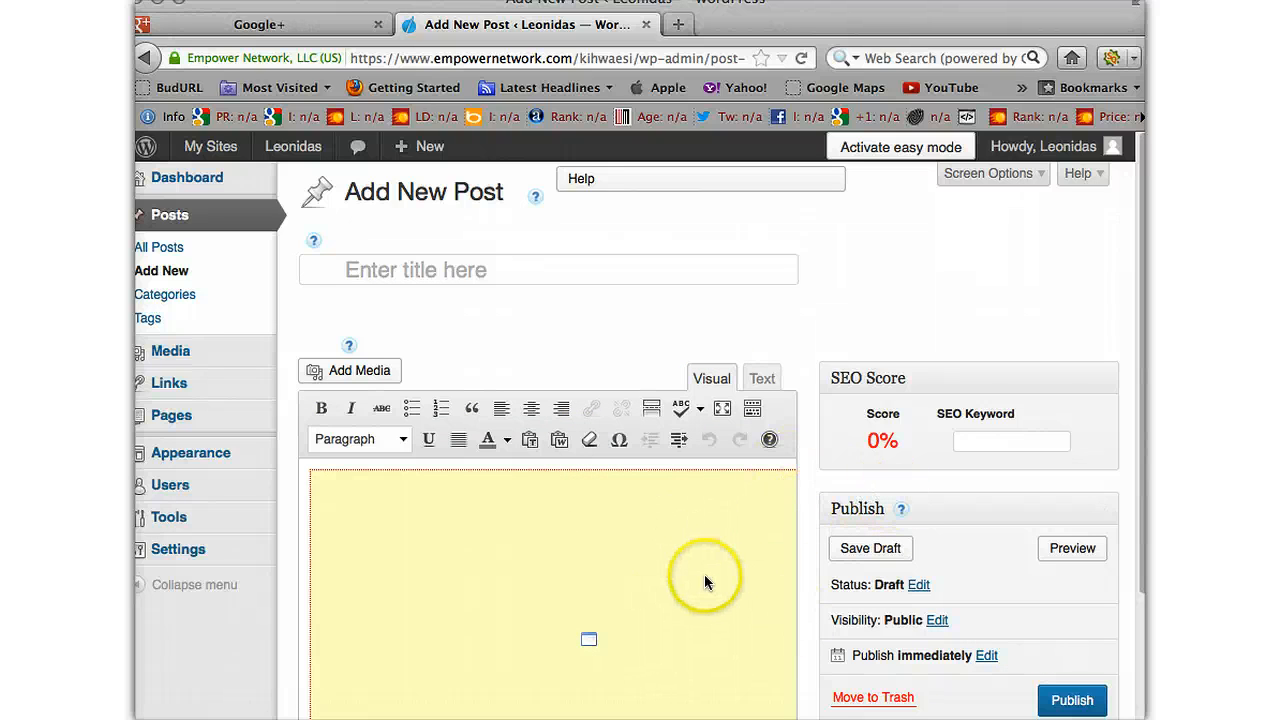
{"action": "scroll", "coordinate": [690, 590], "scroll_direction": "down", "scroll_amount": 5}
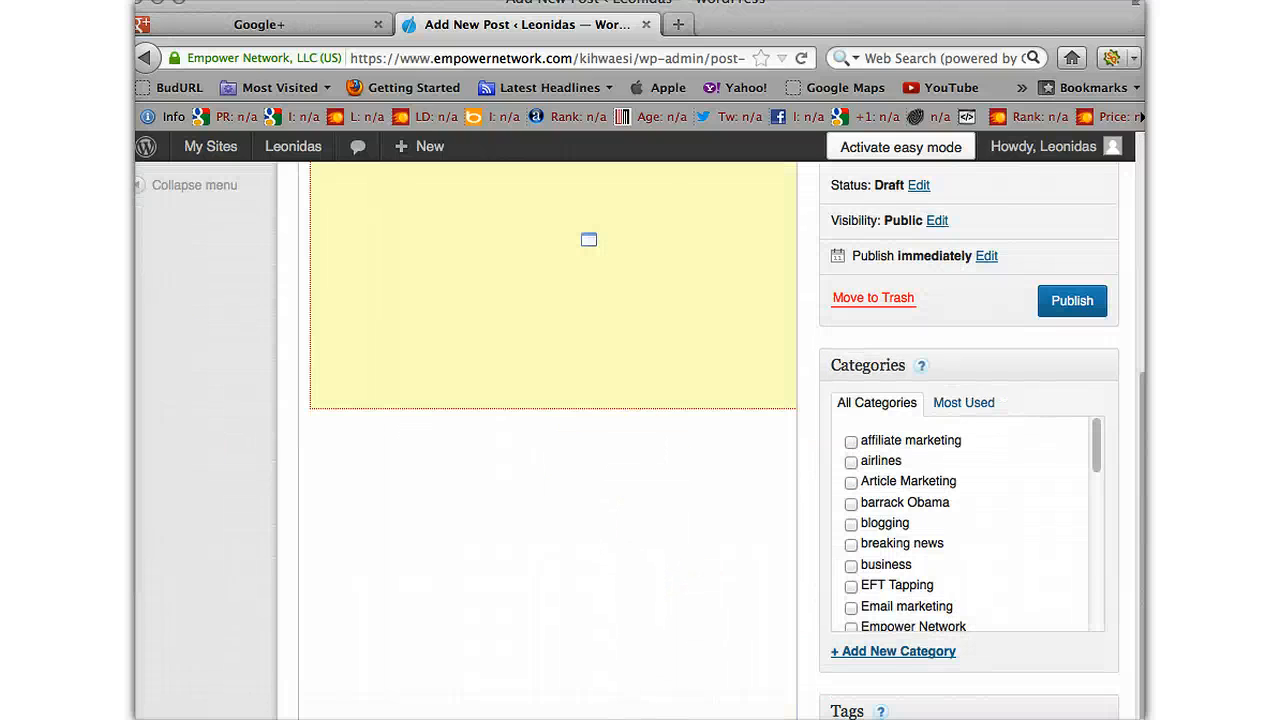
{"action": "scroll", "coordinate": [689, 443], "scroll_direction": "up", "scroll_amount": 3}
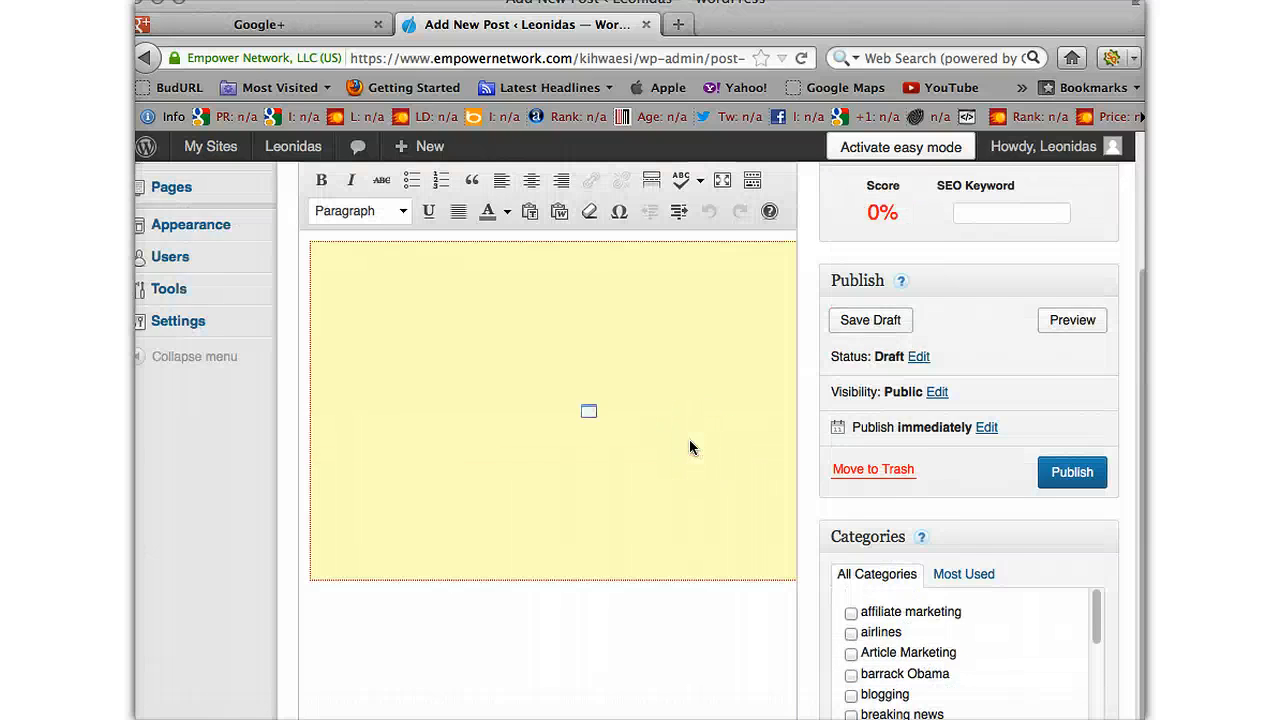
{"action": "scroll", "coordinate": [689, 439], "scroll_direction": "up", "scroll_amount": 3}
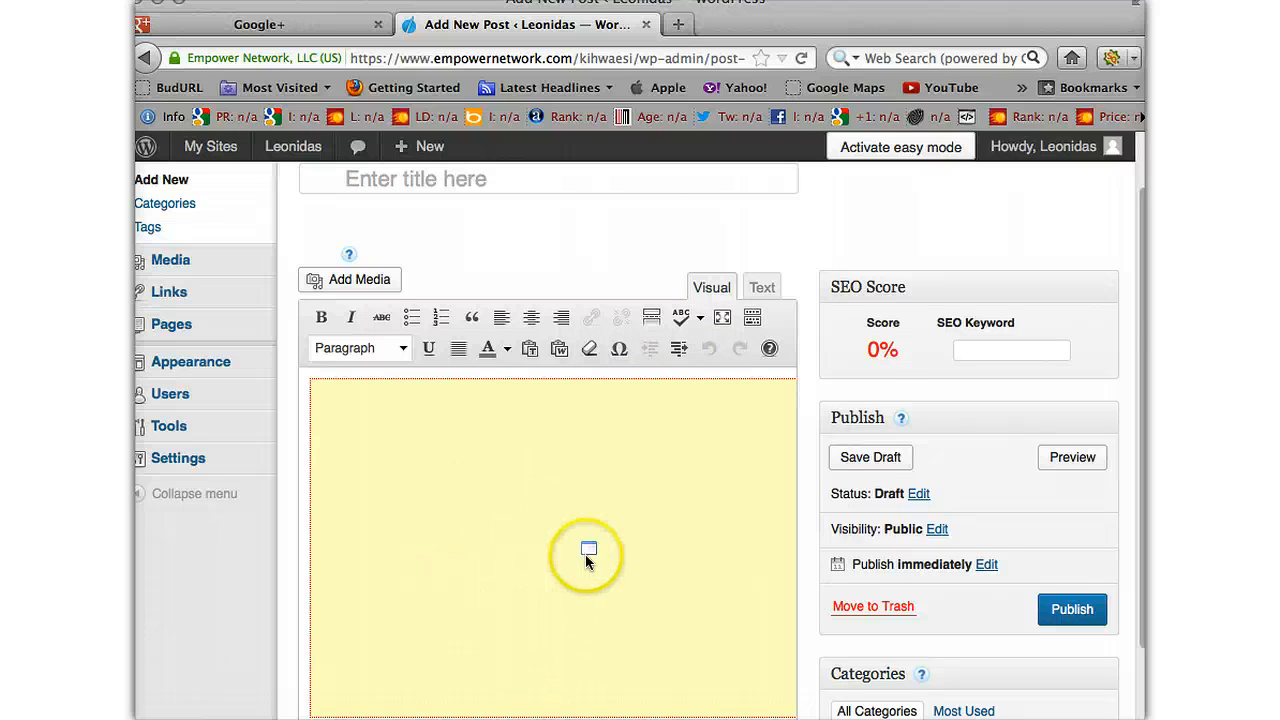
{"action": "scroll", "coordinate": [587, 558], "scroll_direction": "down", "scroll_amount": 5}
{"action": "scroll", "coordinate": [586, 557], "scroll_direction": "up", "scroll_amount": 4}
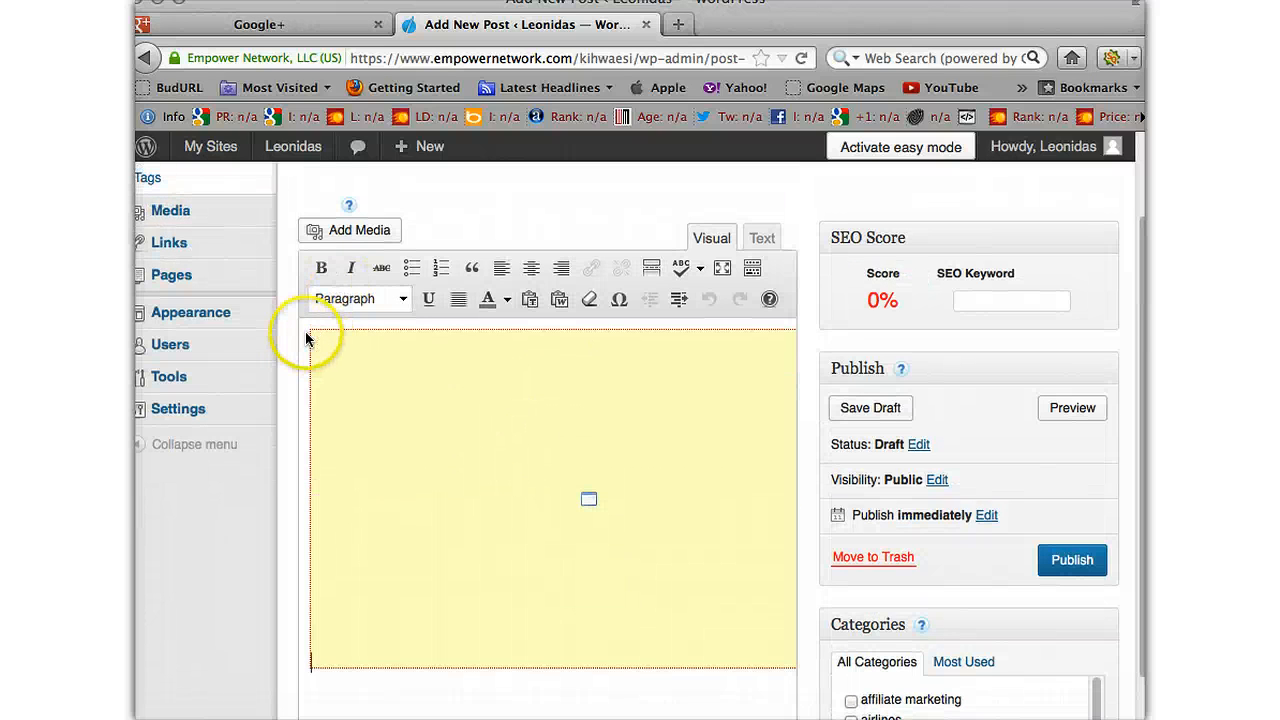
{"action": "key", "text": "Return"}
{"action": "key", "text": "Return"}
{"action": "key", "text": "Return"}
{"action": "key", "text": "Return"}
{"action": "key", "text": "Return"}
{"action": "key", "text": "Return"}
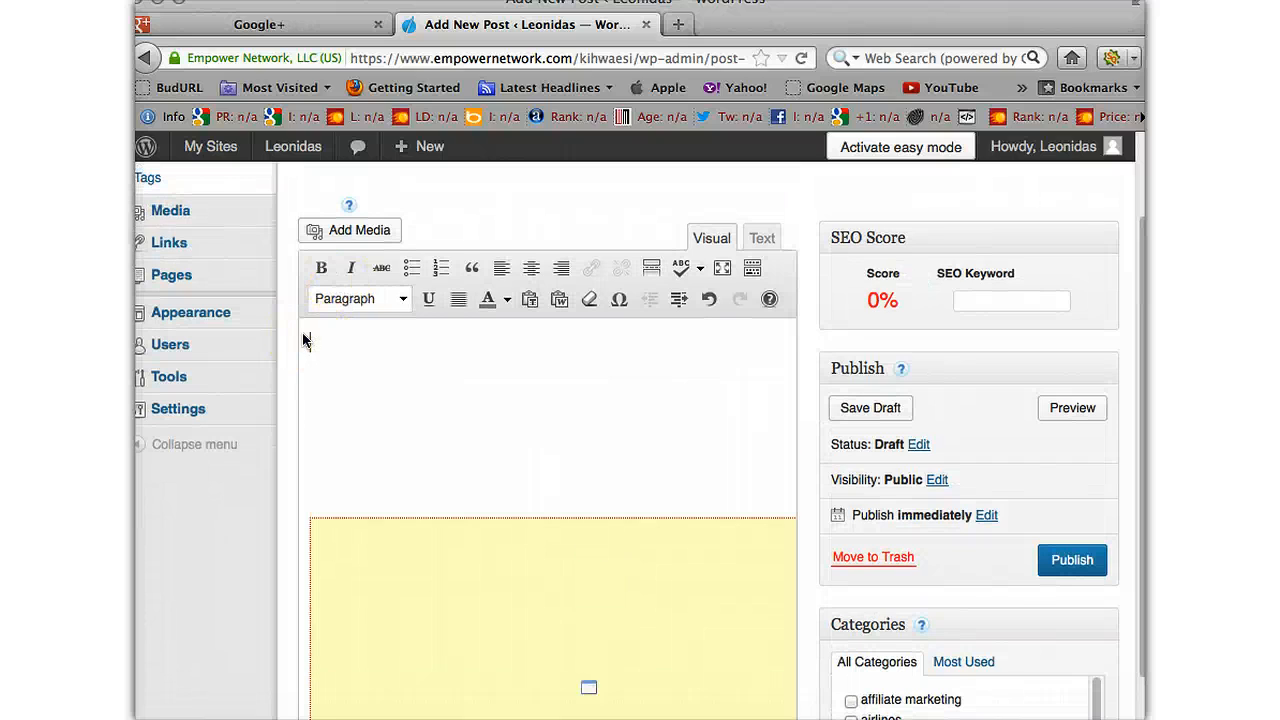
{"action": "type", "text": "How to do google hang out b"}
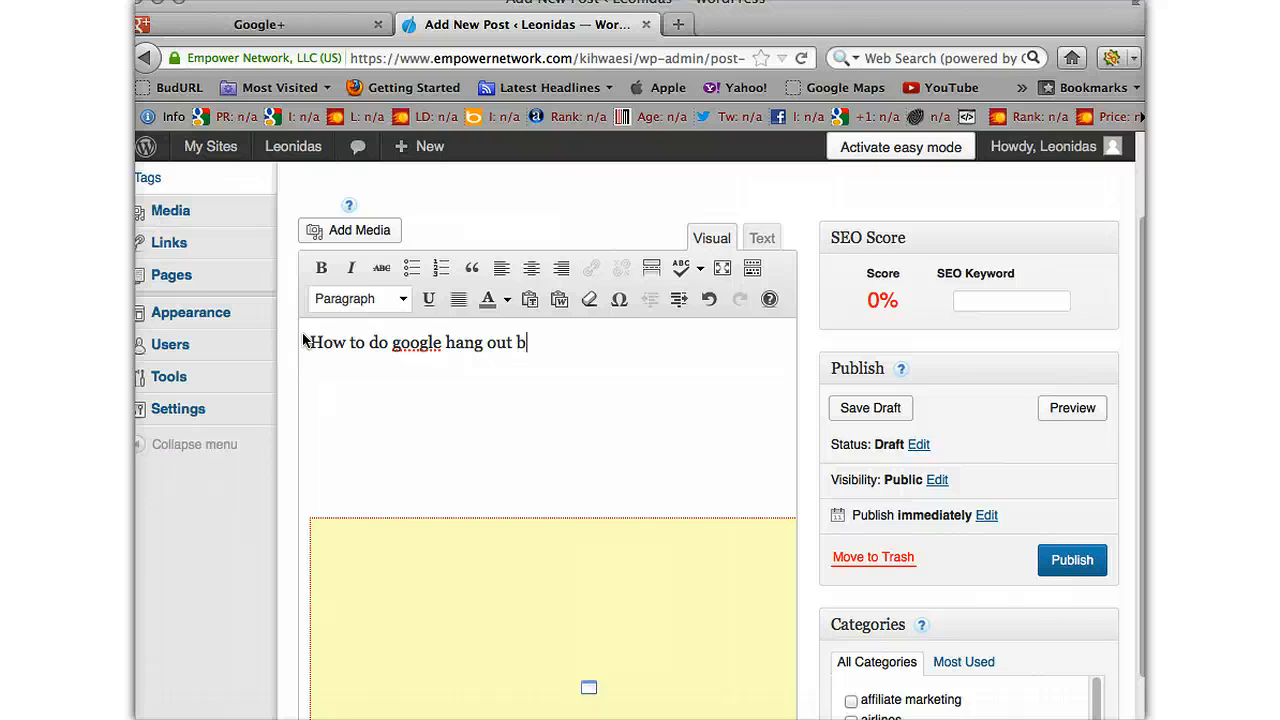
{"action": "key", "text": "BackSpace"}
{"action": "key", "text": "super+a"}
{"action": "scroll", "coordinate": [304, 338], "scroll_direction": "up", "scroll_amount": 3}
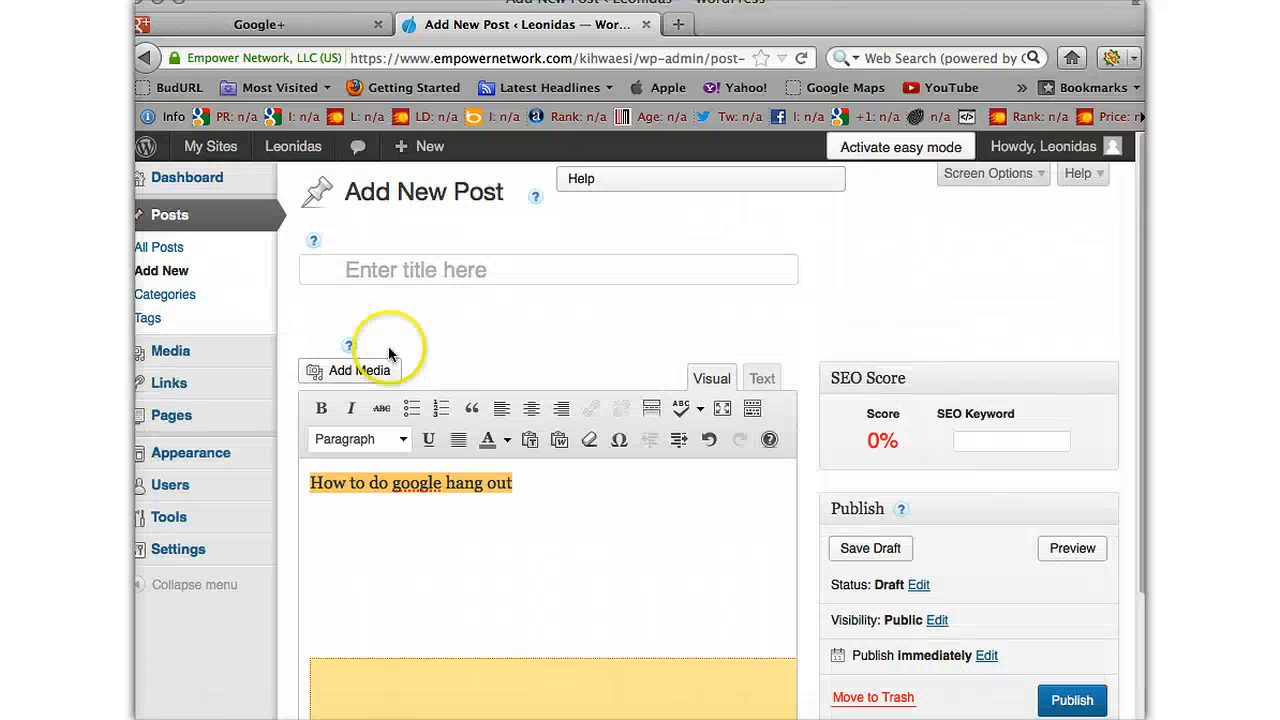
{"action": "left_click_drag", "start_coordinate": [543, 488], "coordinate": [263, 478]}
{"action": "type", "text": "How tobroa"}
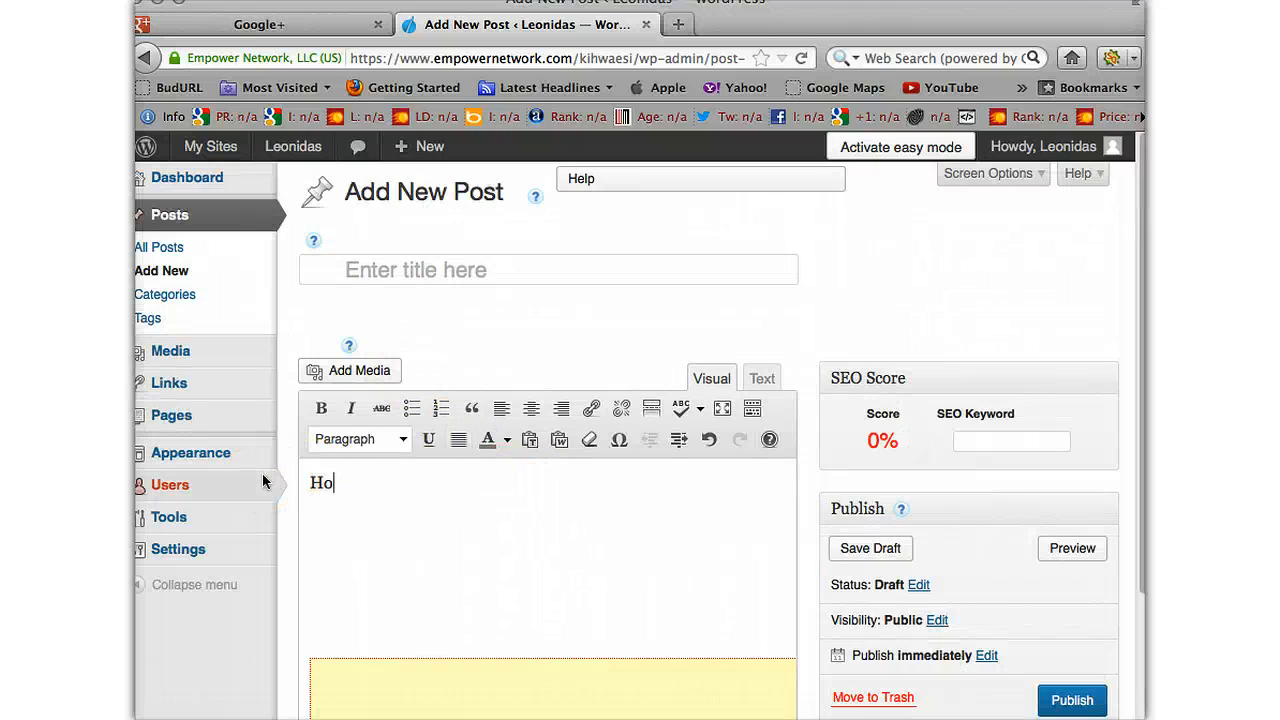
{"action": "key", "text": "BackSpace"}
{"action": "key", "text": "BackSpace"}
{"action": "type", "text": "To Bro"}
{"action": "key", "text": "BackSpace"}
{"action": "type", "text": "roa"}
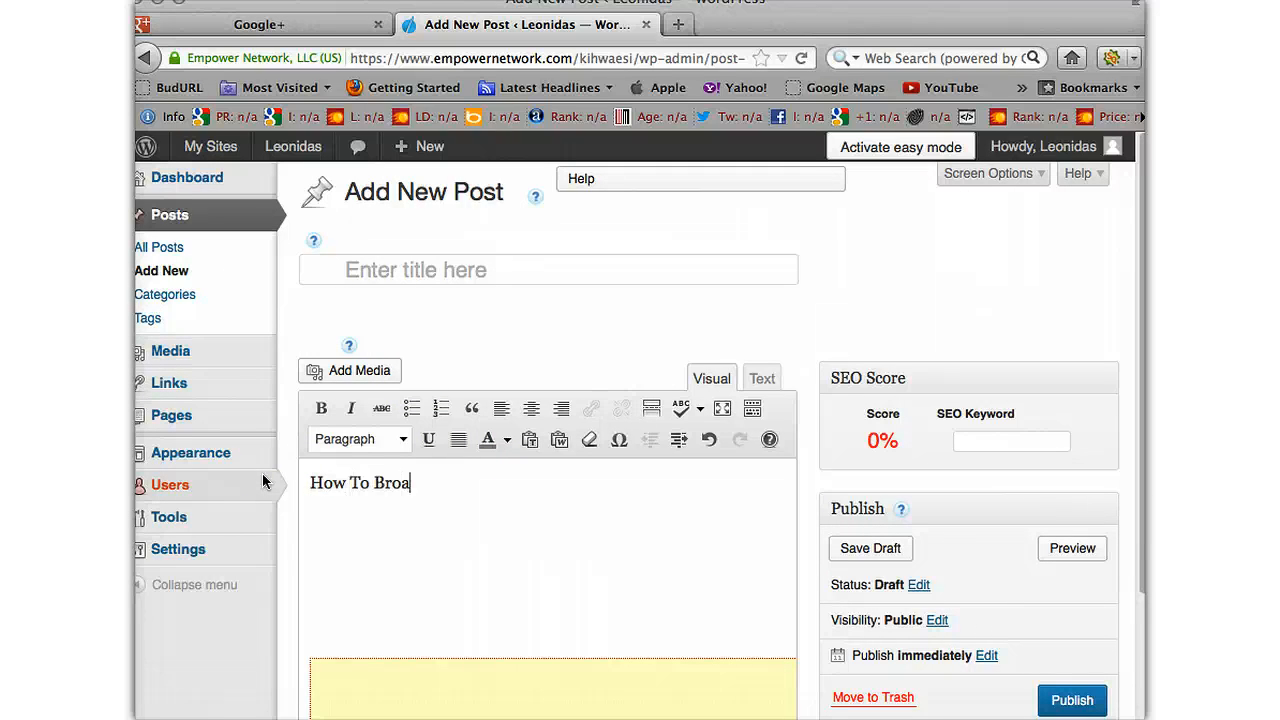
{"action": "type", "text": "dcast from your blogs from page live"}
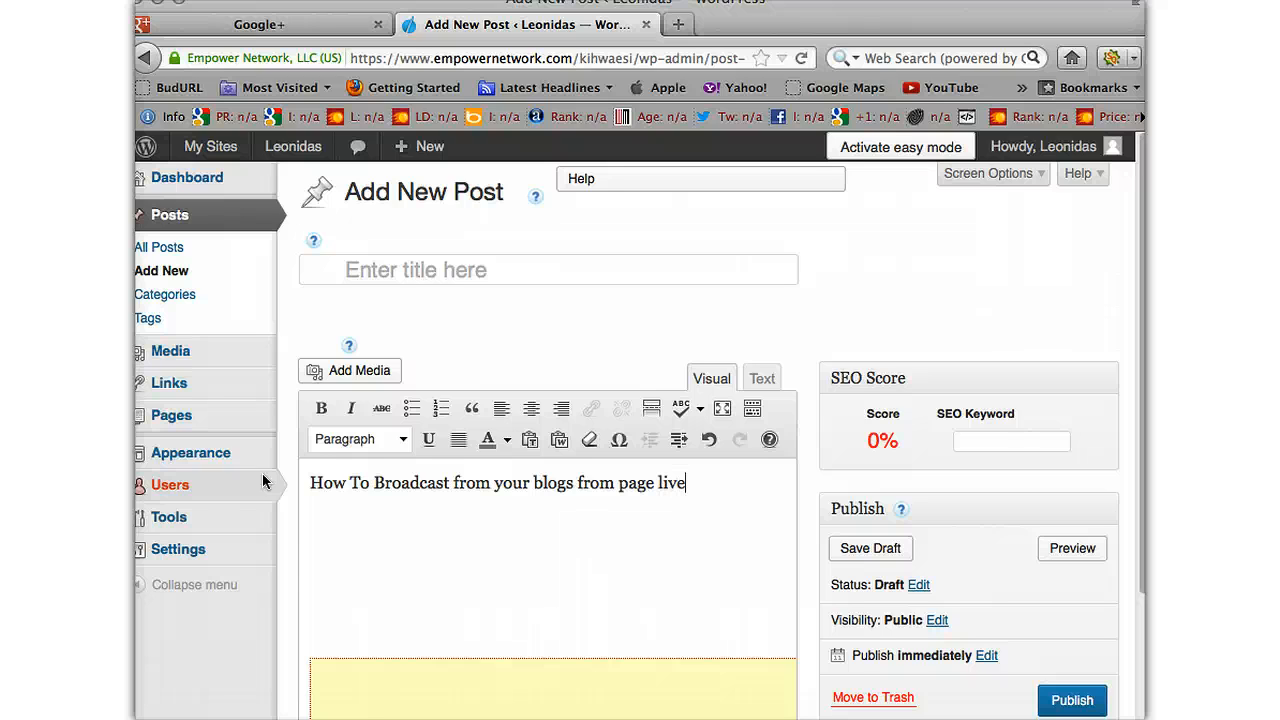
- Copy the heading into the post's Title field
{"action": "triple_click", "coordinate": [633, 497]}
{"action": "key", "text": "super+c"}
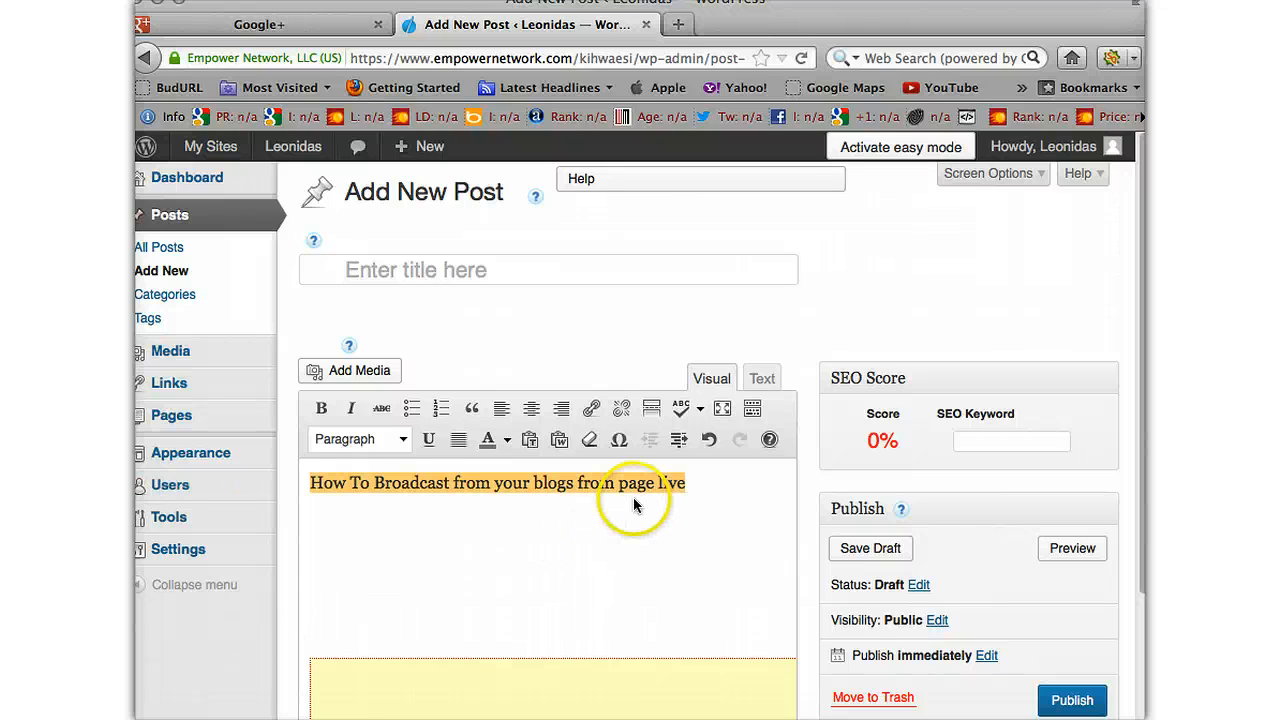
{"action": "left_click", "coordinate": [442, 271]}
{"action": "key", "text": "super+v"}
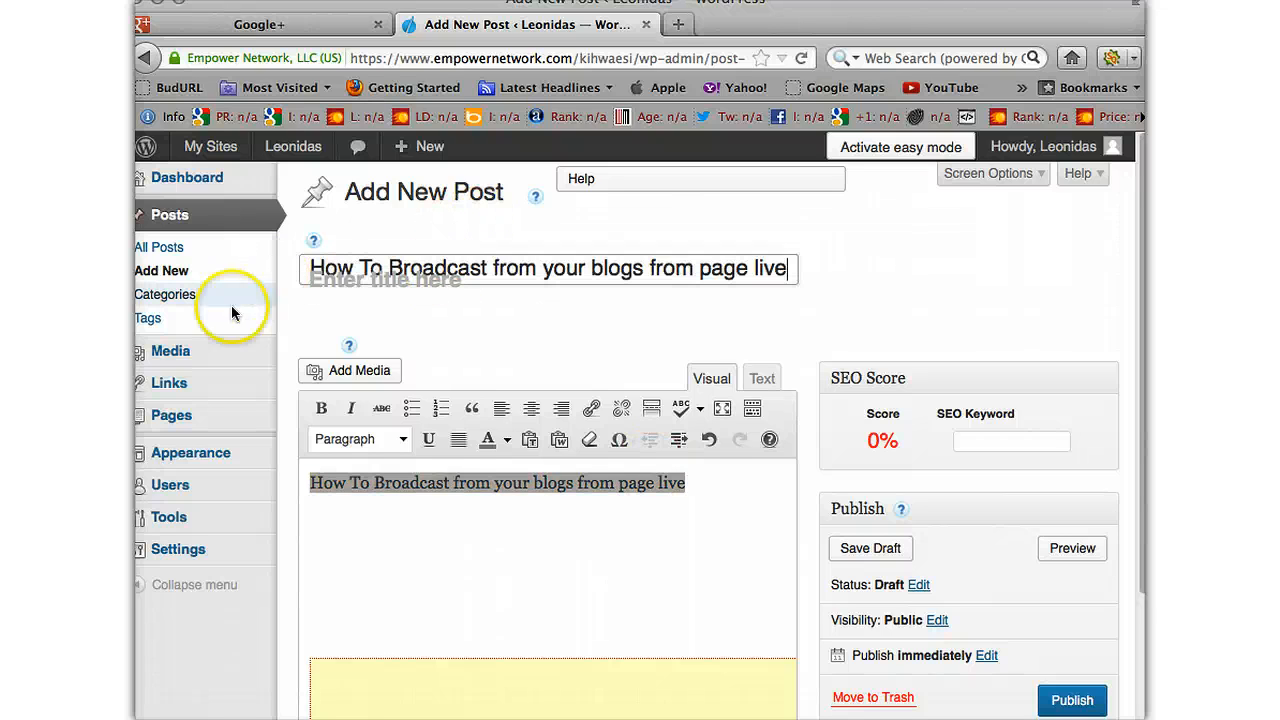
- Add the intro sentence about broadcasting a Google Hangout live below the heading
{"action": "left_click", "coordinate": [467, 553]}
{"action": "type", "text": "Tod"}
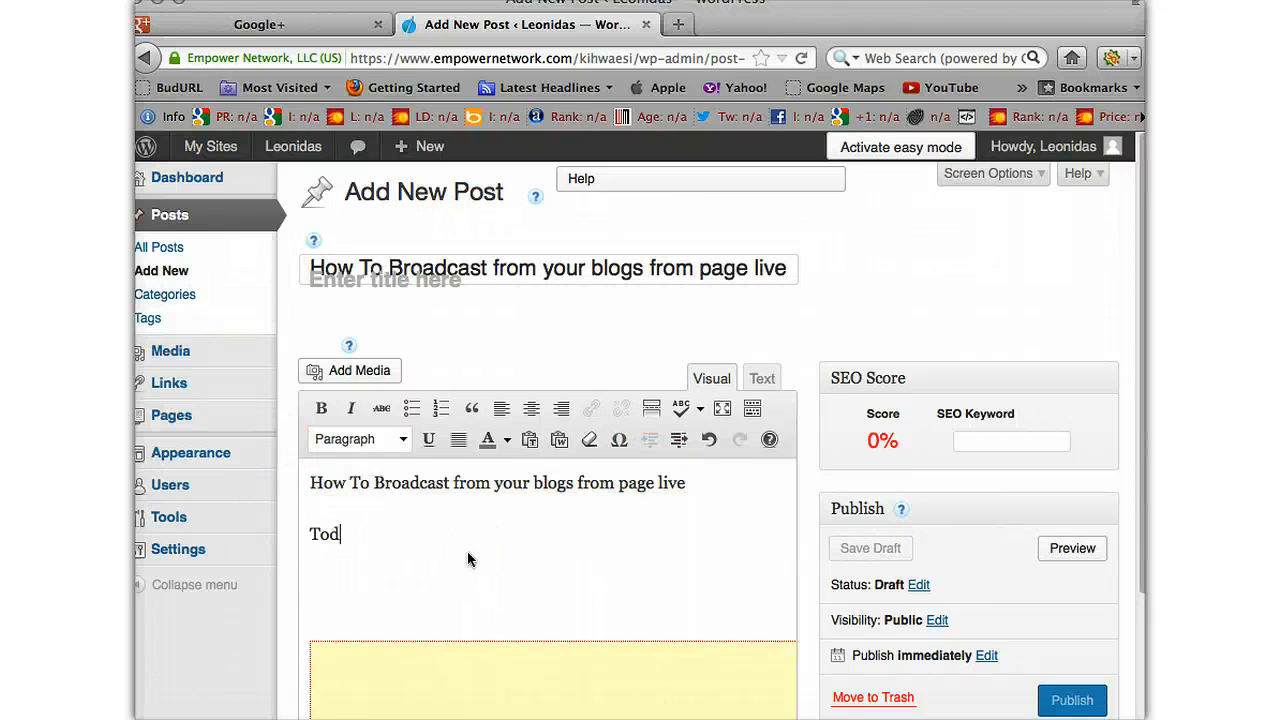
{"action": "type", "text": "ay i'm going to c"}
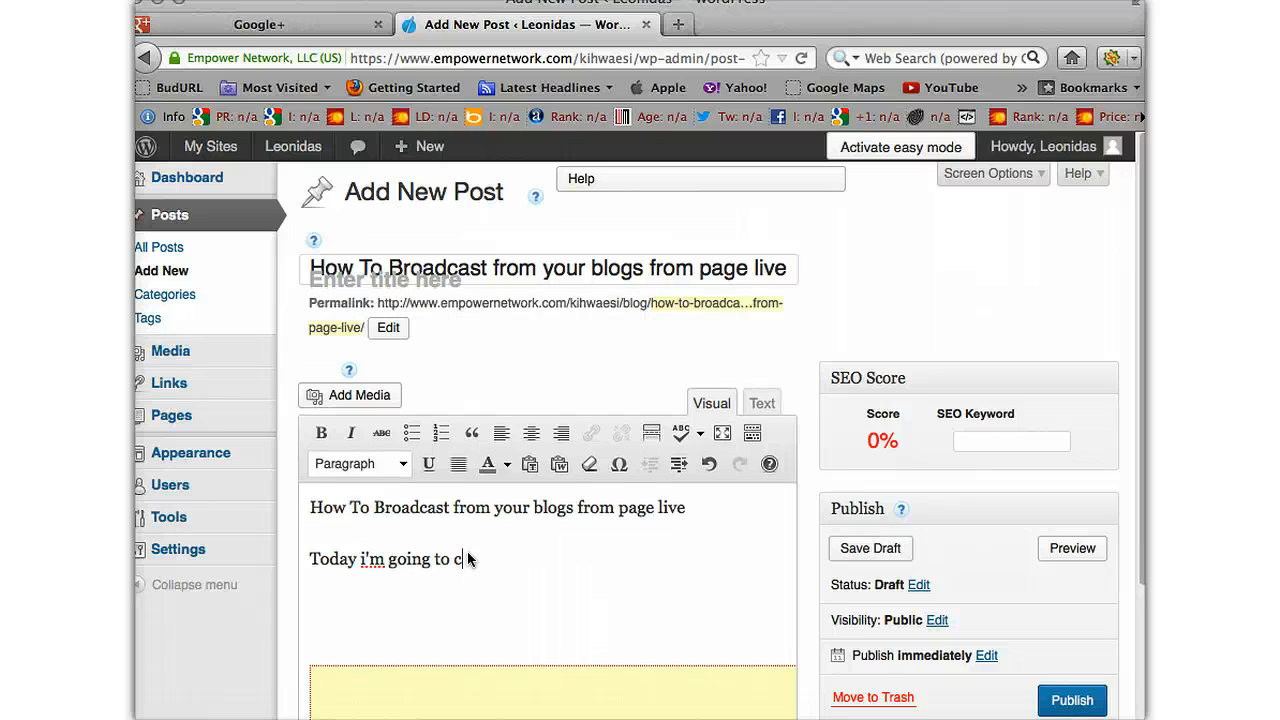
{"action": "type", "text": "over a training on how to emba"}
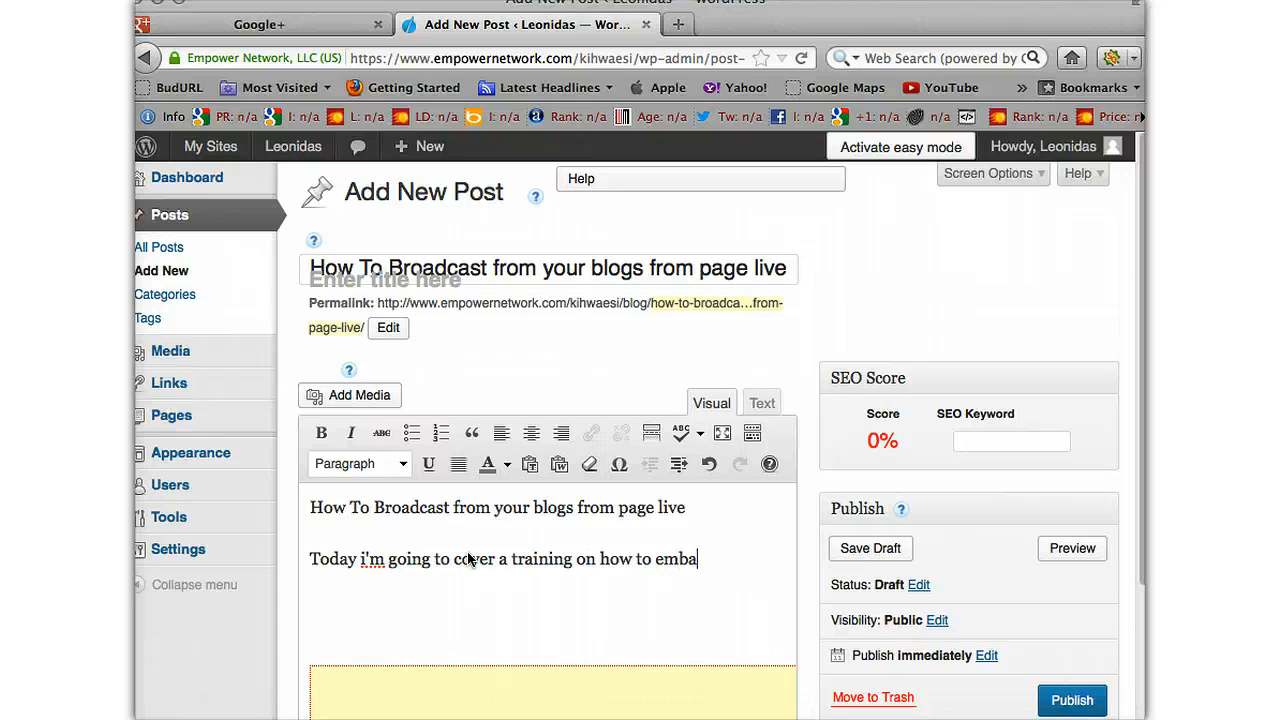
{"action": "key", "text": "BackSpace"}
{"action": "key", "text": "BackSpace"}
{"action": "key", "text": "BackSpace"}
{"action": "key", "text": "BackSpace"}
{"action": "type", "text": "broadcast a google han"}
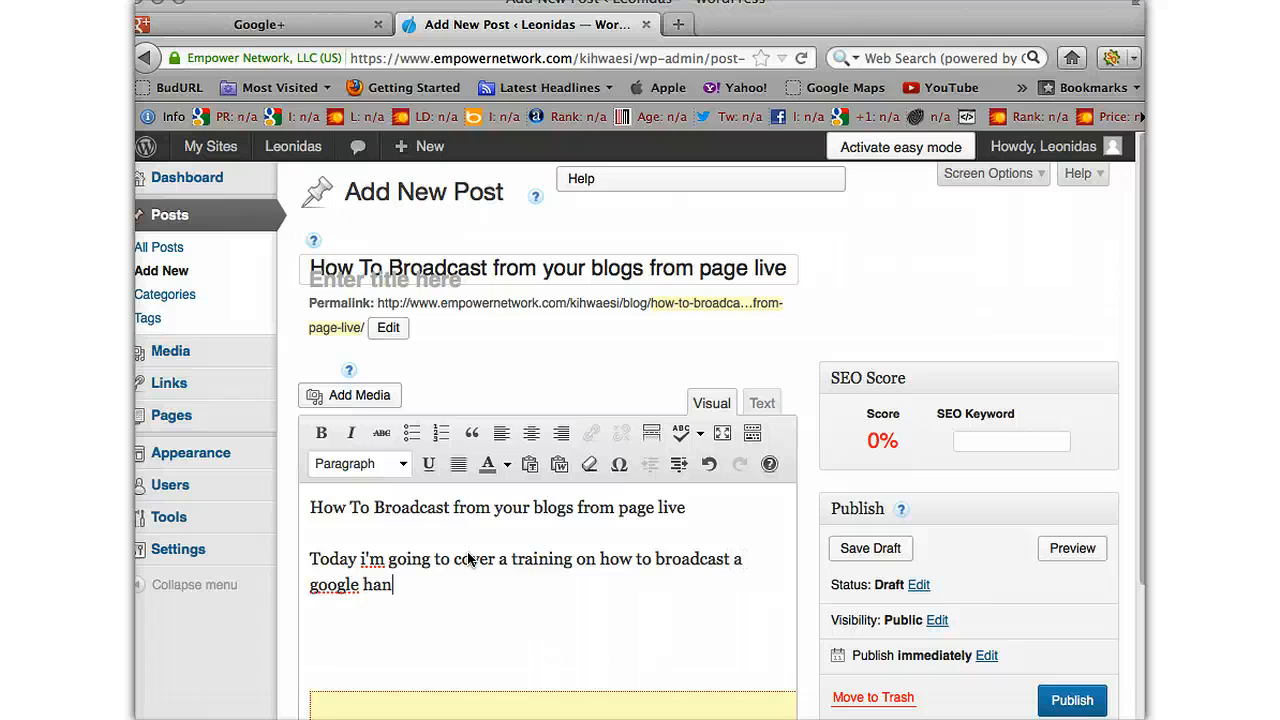
{"action": "type", "text": "hng"}
{"action": "type", "text": "out life"}
{"action": "key", "text": "BackSpace"}
{"action": "key", "text": "BackSpace"}
{"action": "type", "text": "ve from the"}
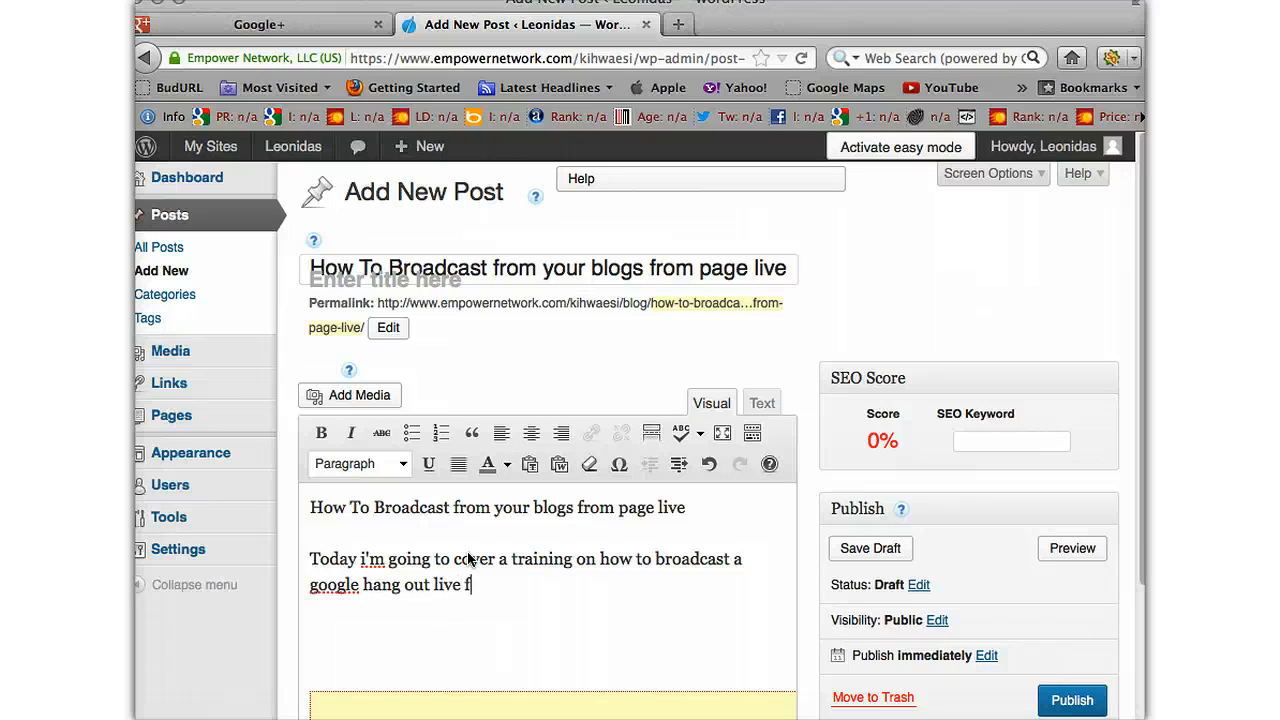
{"action": "key", "text": "BackSpace"}
{"action": "key", "text": "BackSpace"}
{"action": "key", "text": "BackSpace"}
{"action": "type", "text": "your blog"}
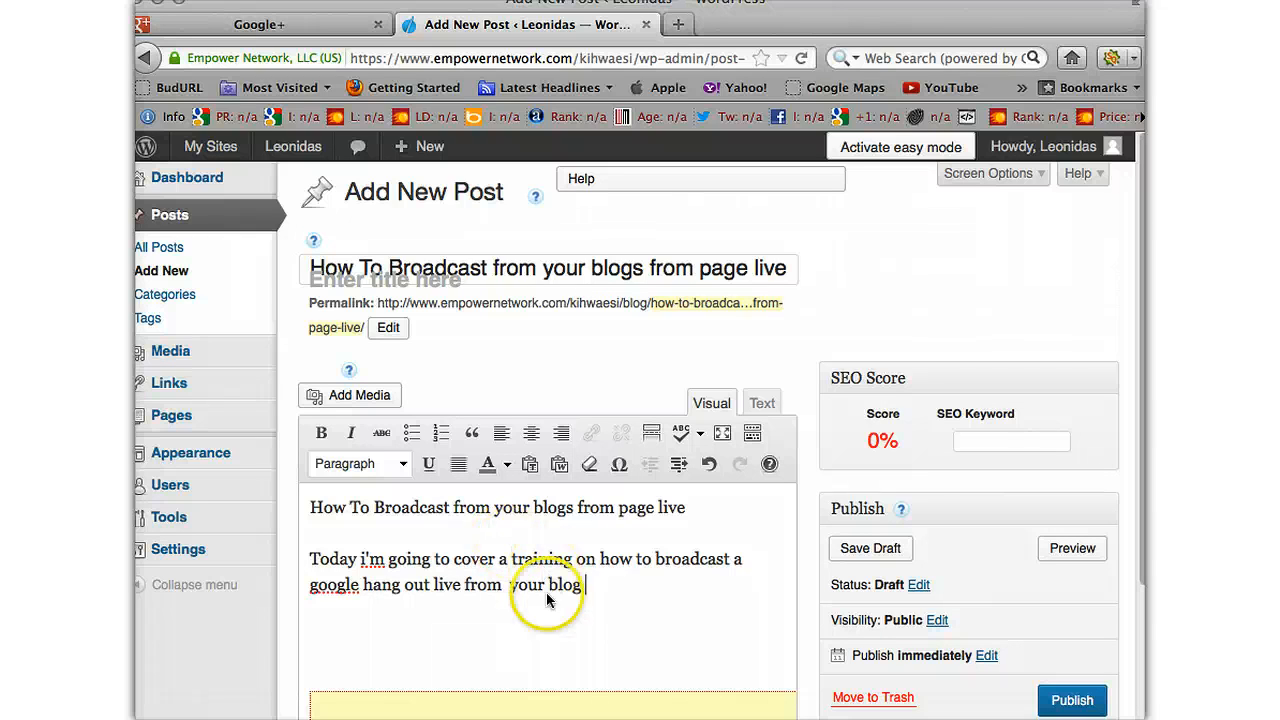
{"action": "scroll", "coordinate": [546, 592], "scroll_direction": "down", "scroll_amount": 10}
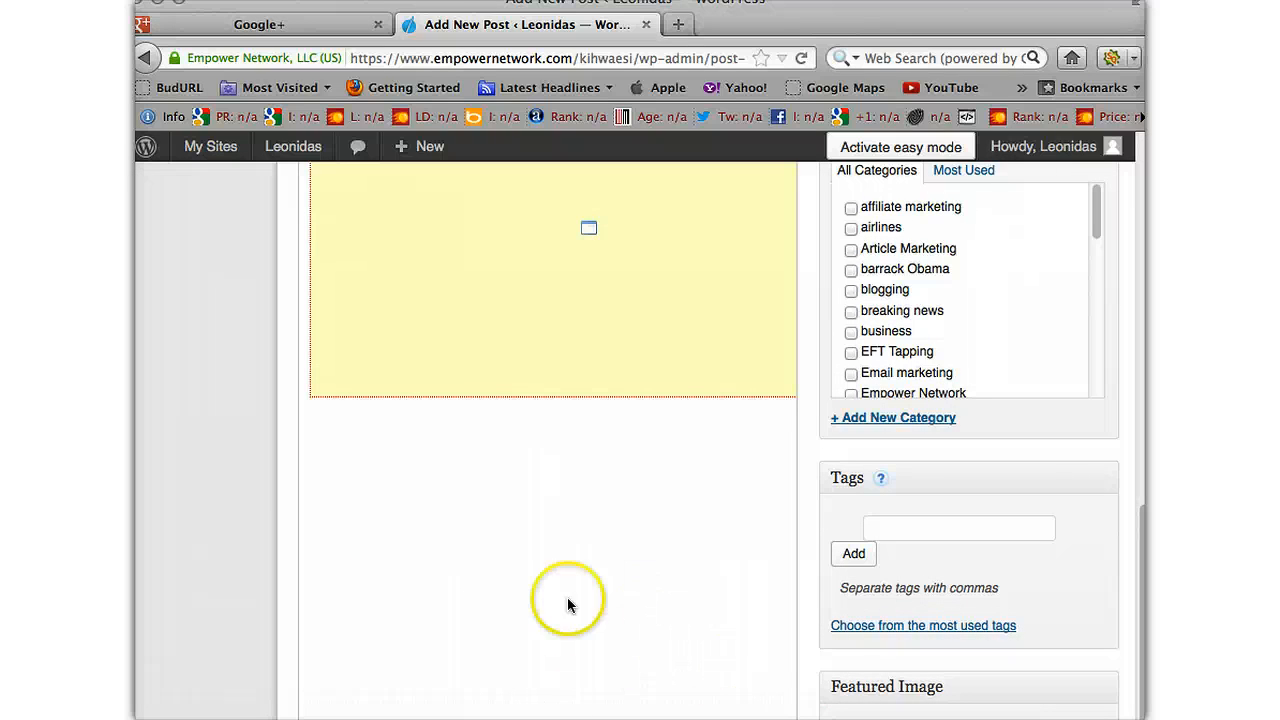
{"action": "scroll", "coordinate": [558, 690], "scroll_direction": "up", "scroll_amount": 10}
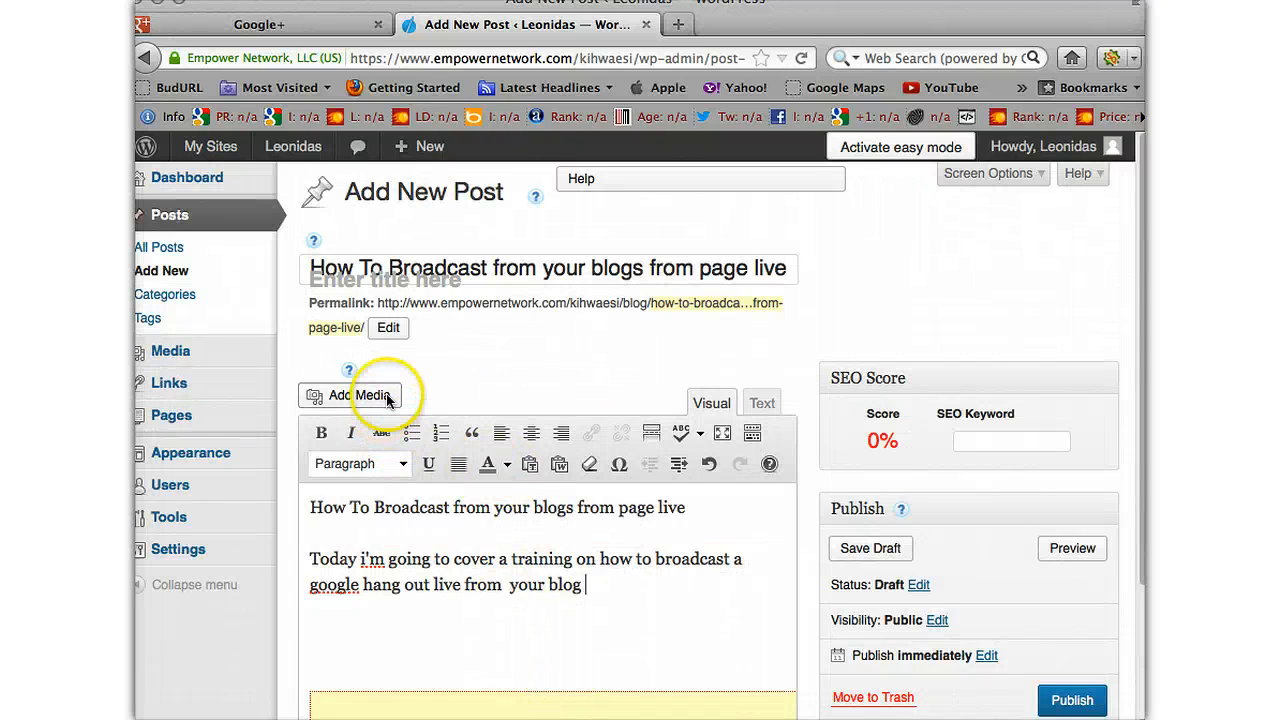
{"action": "scroll", "coordinate": [398, 400], "scroll_direction": "down", "scroll_amount": 1}
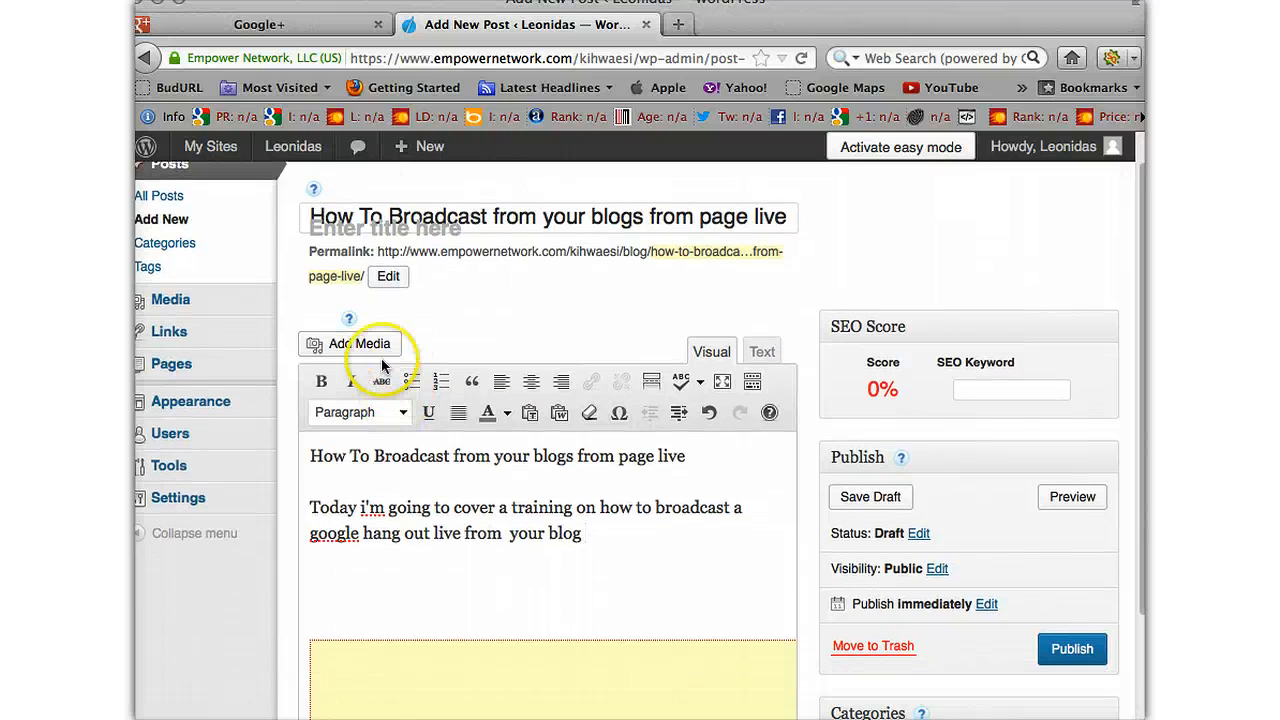
- Insert the yellow Register Now banner and move it below the embed box
{"action": "left_click", "coordinate": [377, 349]}
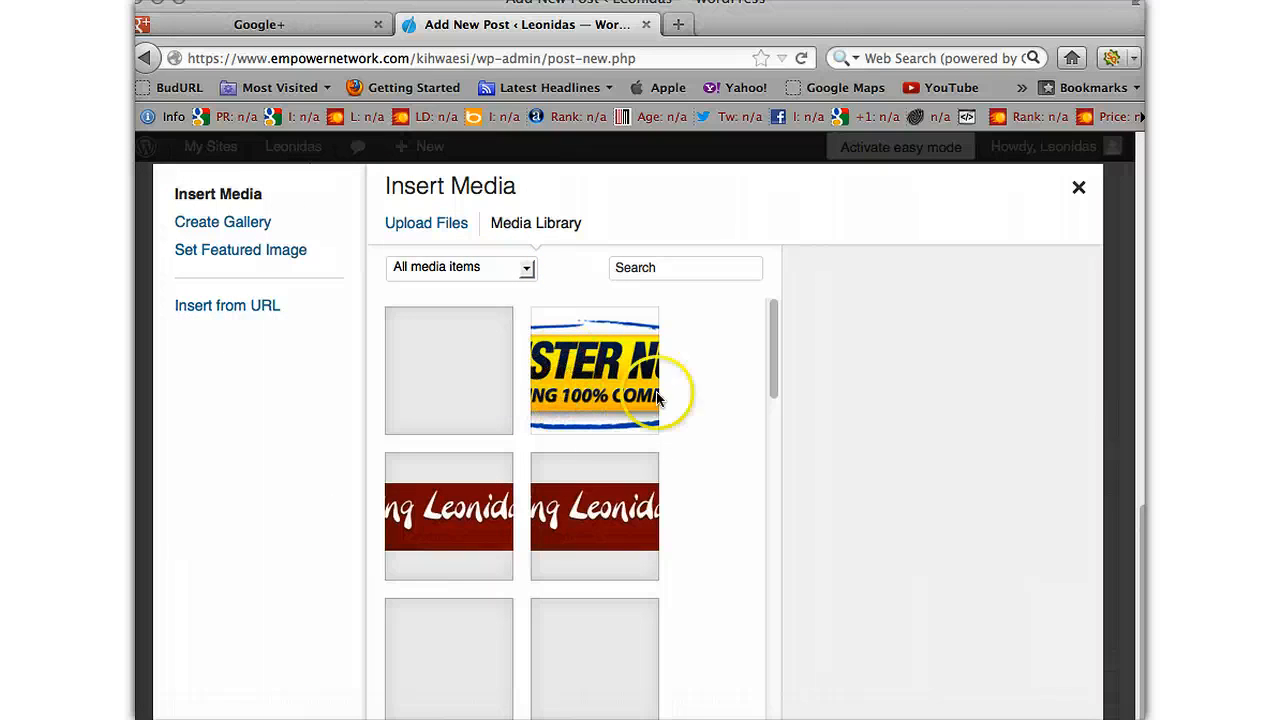
{"action": "left_click", "coordinate": [578, 372]}
{"action": "left_click", "coordinate": [1036, 718]}
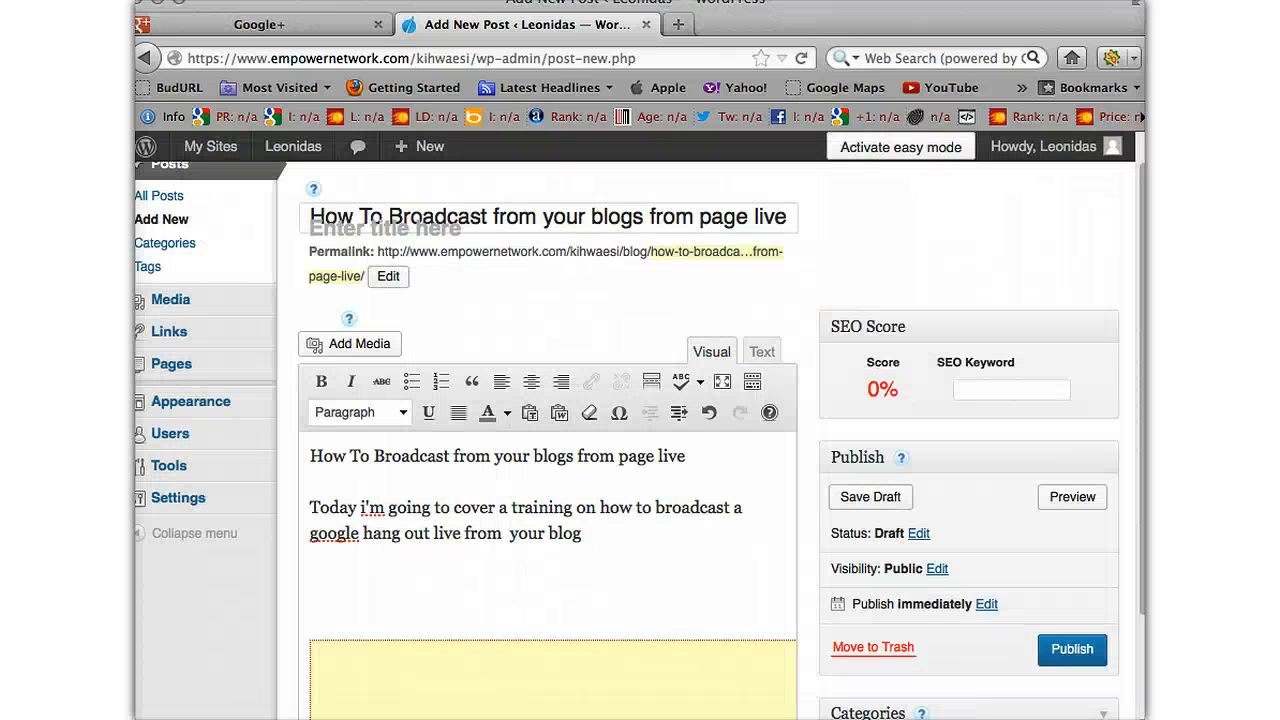
{"action": "left_click", "coordinate": [596, 642]}
{"action": "scroll", "coordinate": [329, 420], "scroll_direction": "down", "scroll_amount": 8}
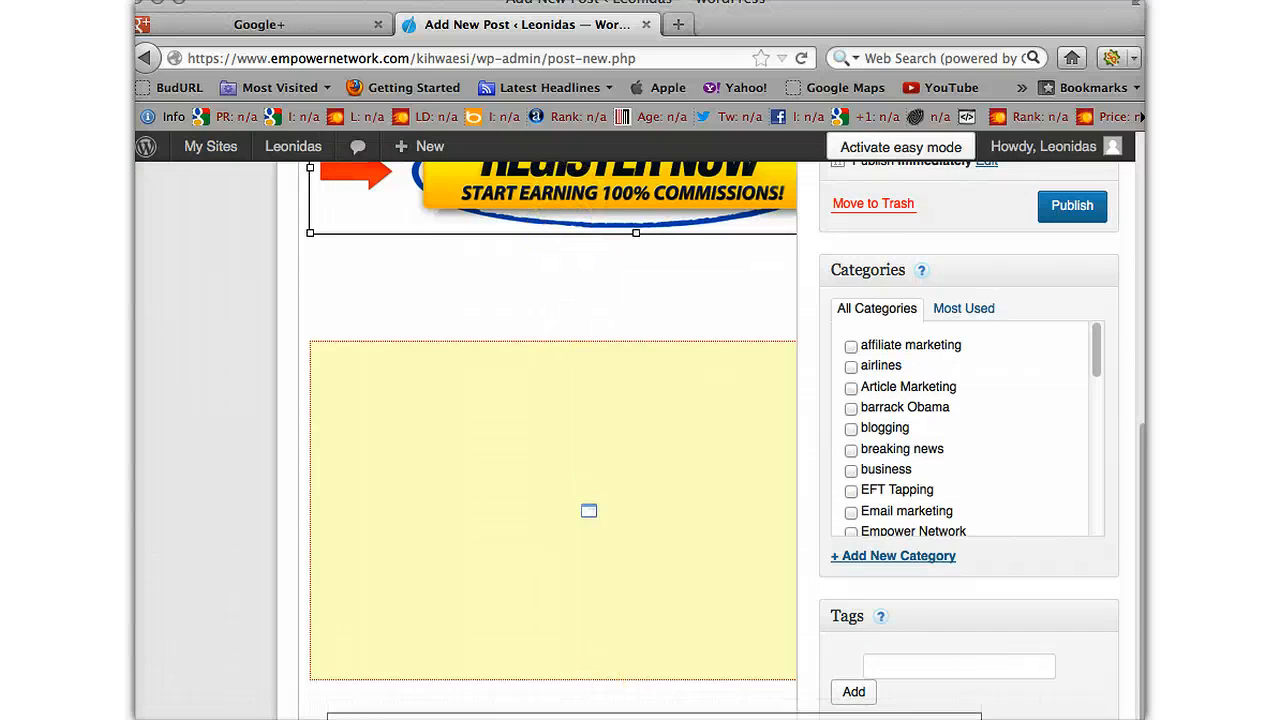
{"action": "left_click_drag", "start_coordinate": [560, 195], "coordinate": [384, 546]}
{"action": "left_click", "coordinate": [381, 493]}
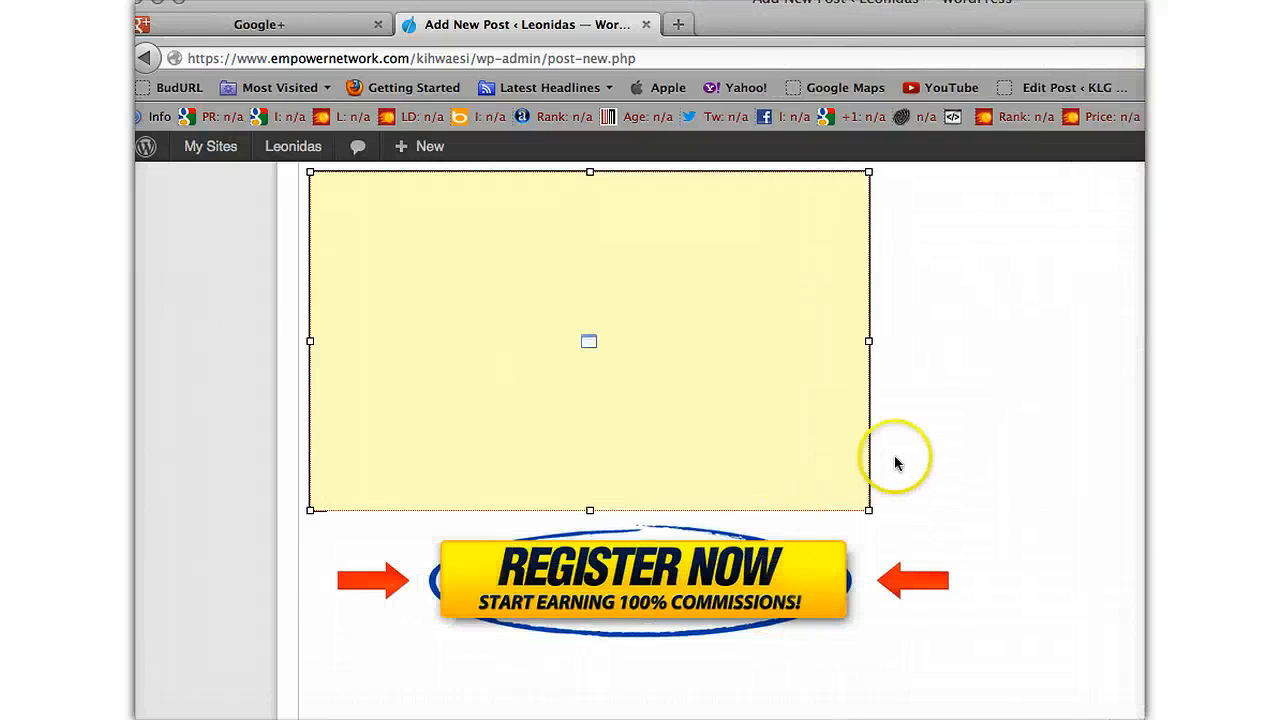
{"action": "left_click", "coordinate": [896, 463]}
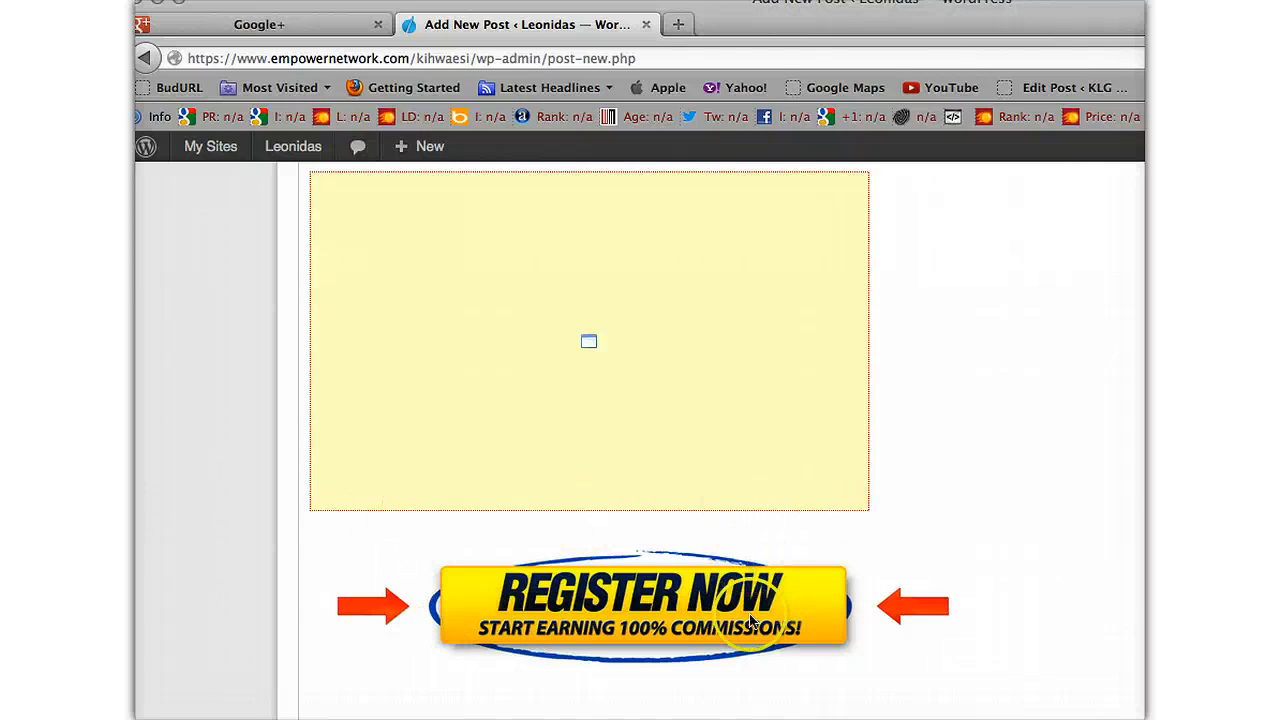
{"action": "left_click", "coordinate": [395, 610]}
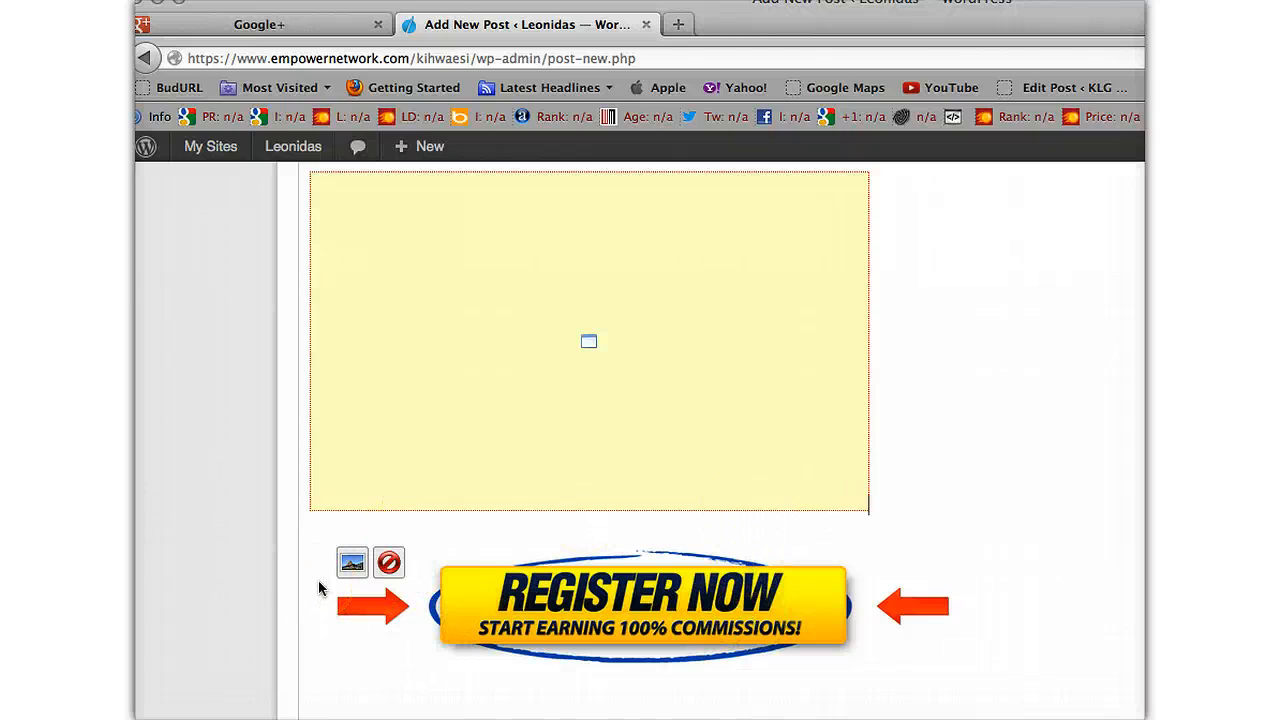
{"action": "scroll", "coordinate": [318, 588], "scroll_direction": "up", "scroll_amount": 2}
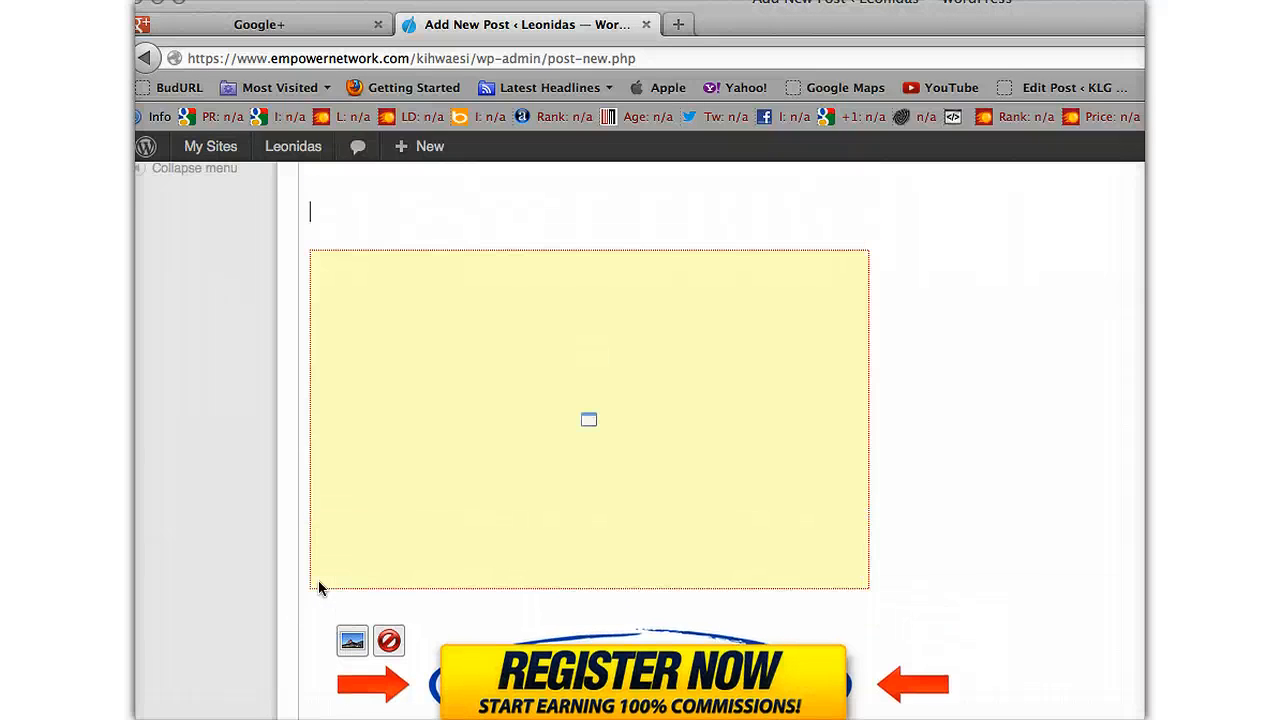
{"action": "scroll", "coordinate": [318, 588], "scroll_direction": "up", "scroll_amount": 3}
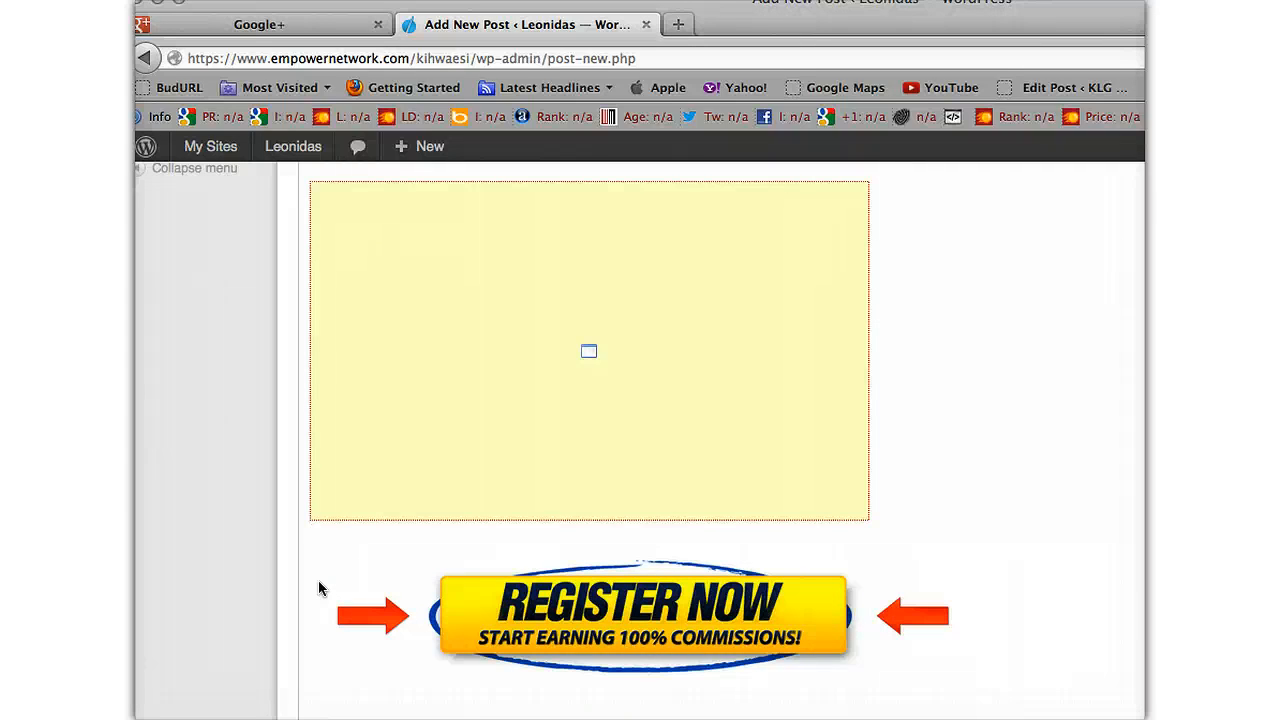
- Type 'Learn how to set up google plus and how to embed ...' below the embed box
{"action": "left_click", "coordinate": [421, 548]}
{"action": "left_click", "coordinate": [931, 486]}
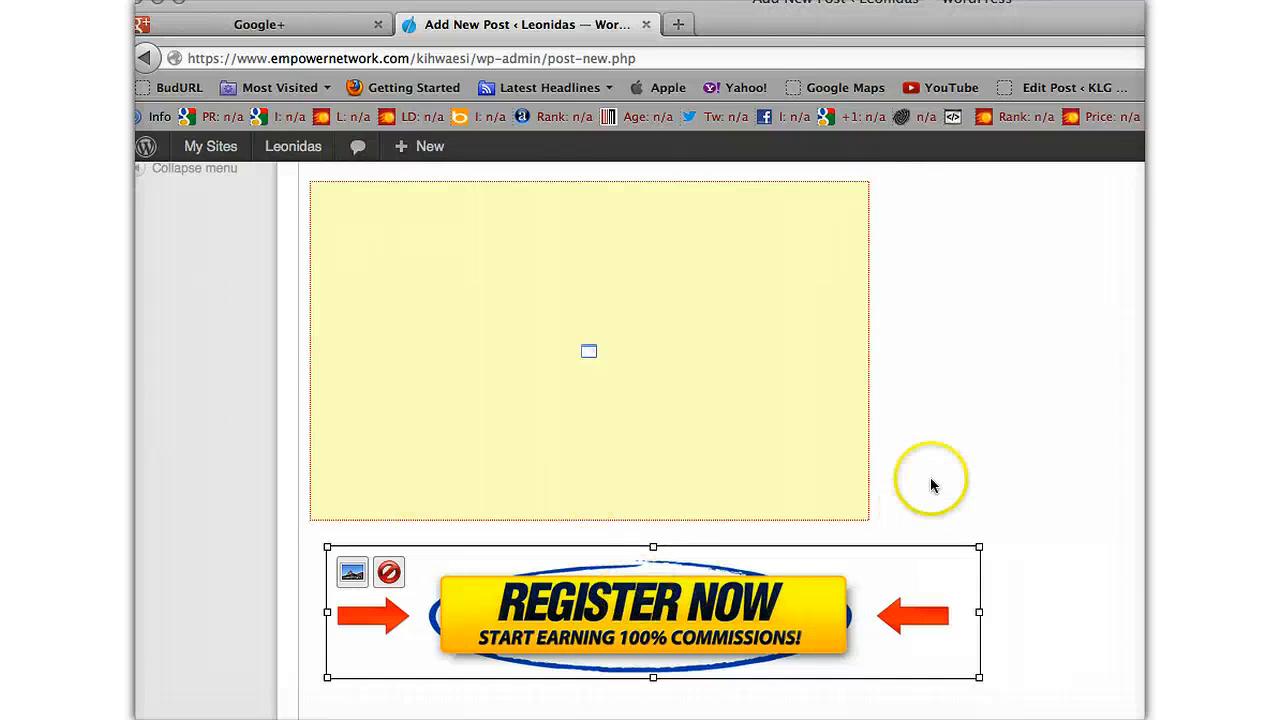
{"action": "key", "text": "Return"}
{"action": "key", "text": "Return"}
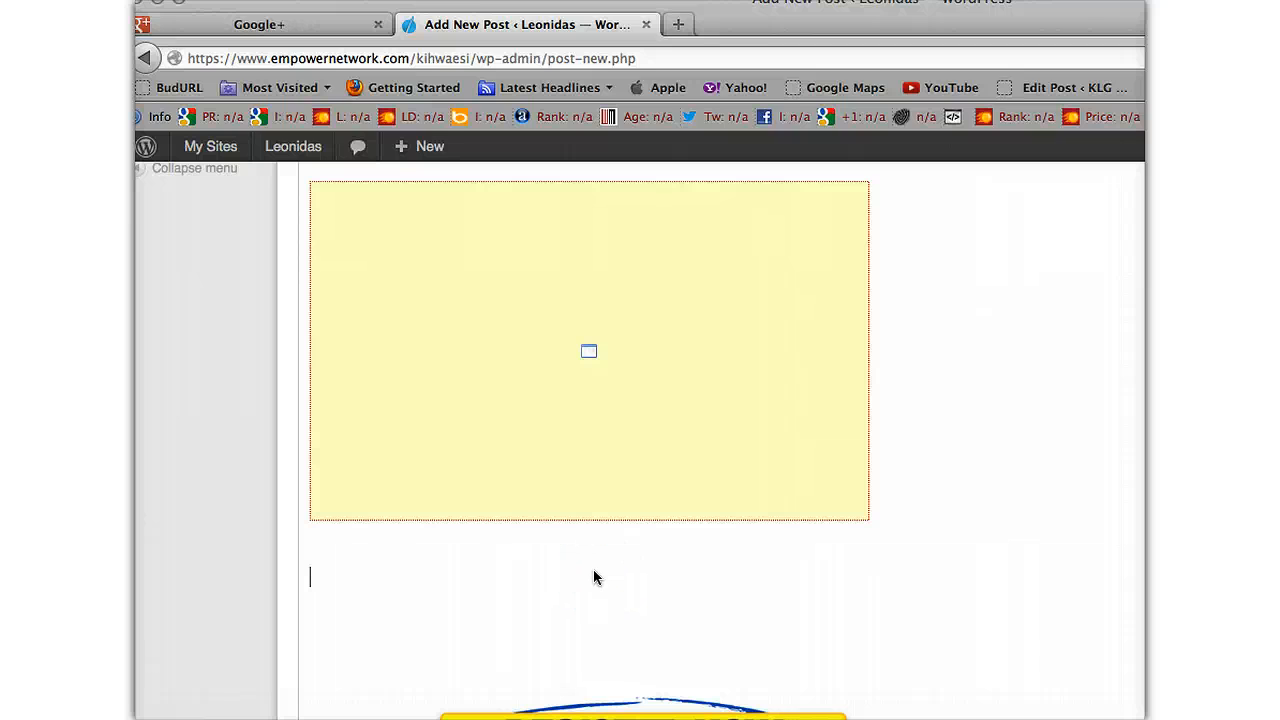
{"action": "type", "text": "Learn how to set up  "}
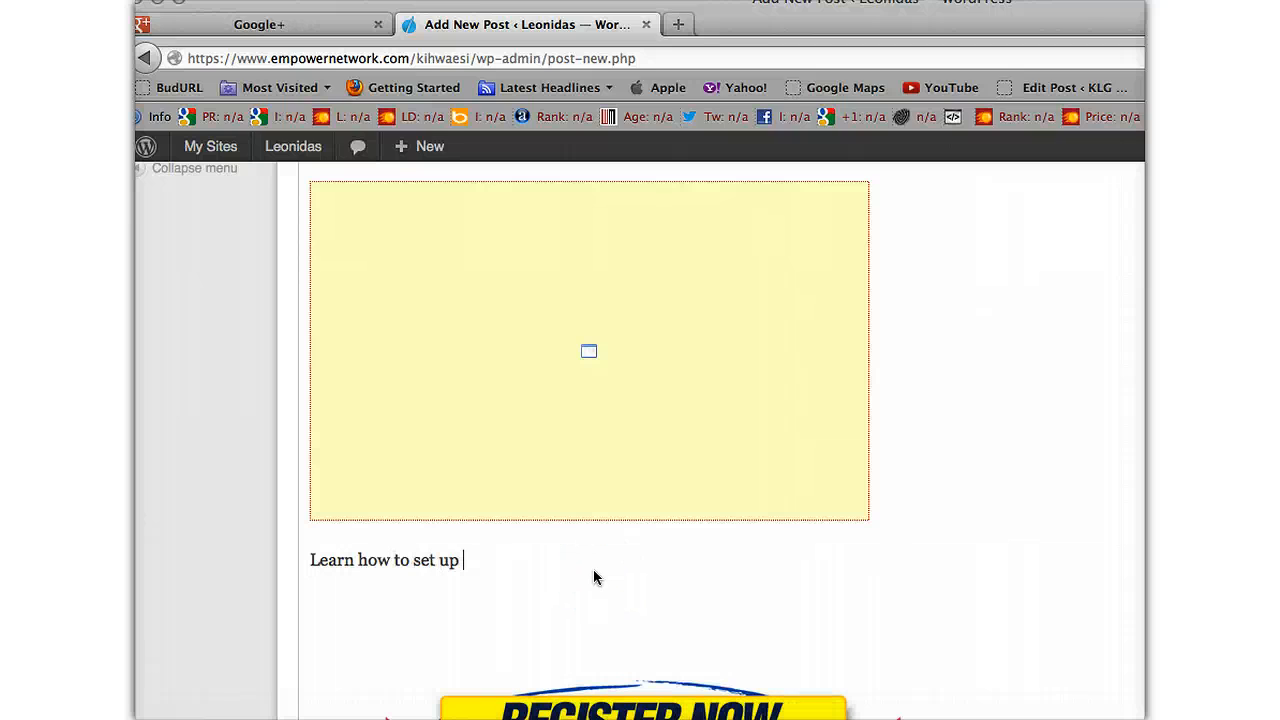
{"action": "type", "text": "google plys"}
{"action": "key", "text": "BackSpace"}
{"action": "key", "text": "BackSpace"}
{"action": "type", "text": "us and how to "}
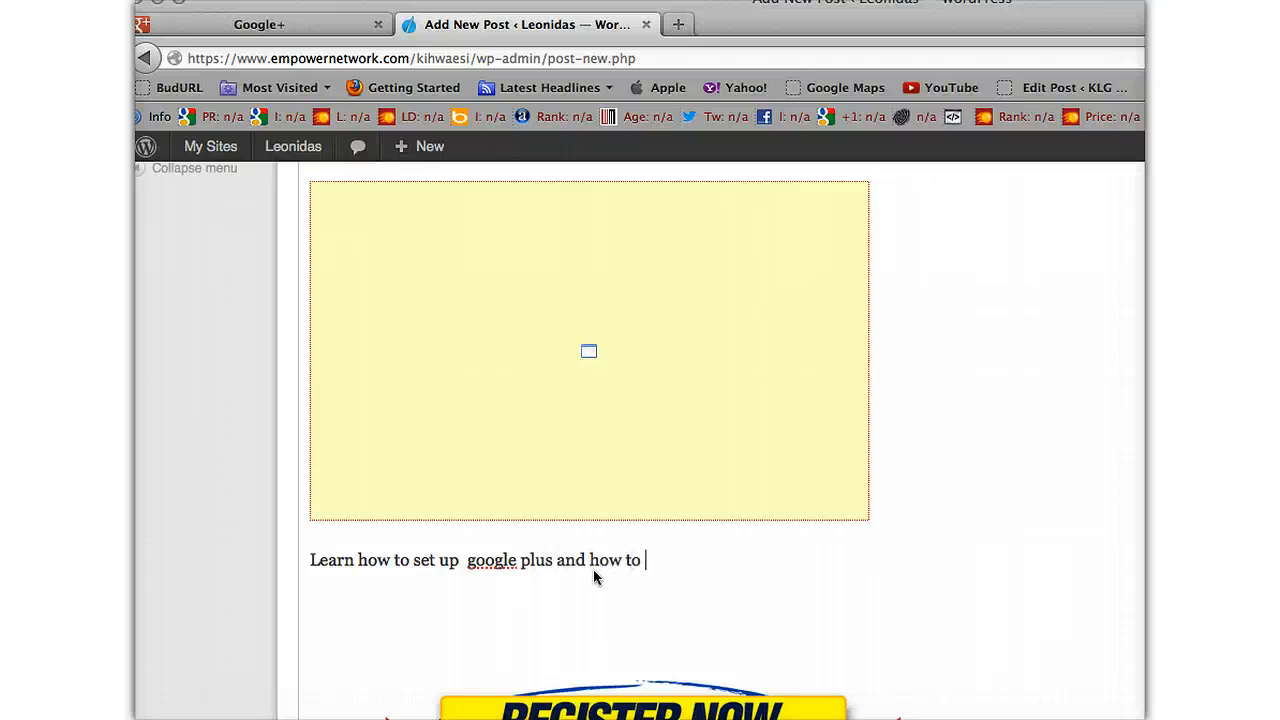
{"action": "type", "text": "embed ..."}
- Select the Register Now banner and bring up its image settings
{"action": "scroll", "coordinate": [593, 577], "scroll_direction": "down", "scroll_amount": 5}
{"action": "left_click", "coordinate": [572, 606]}
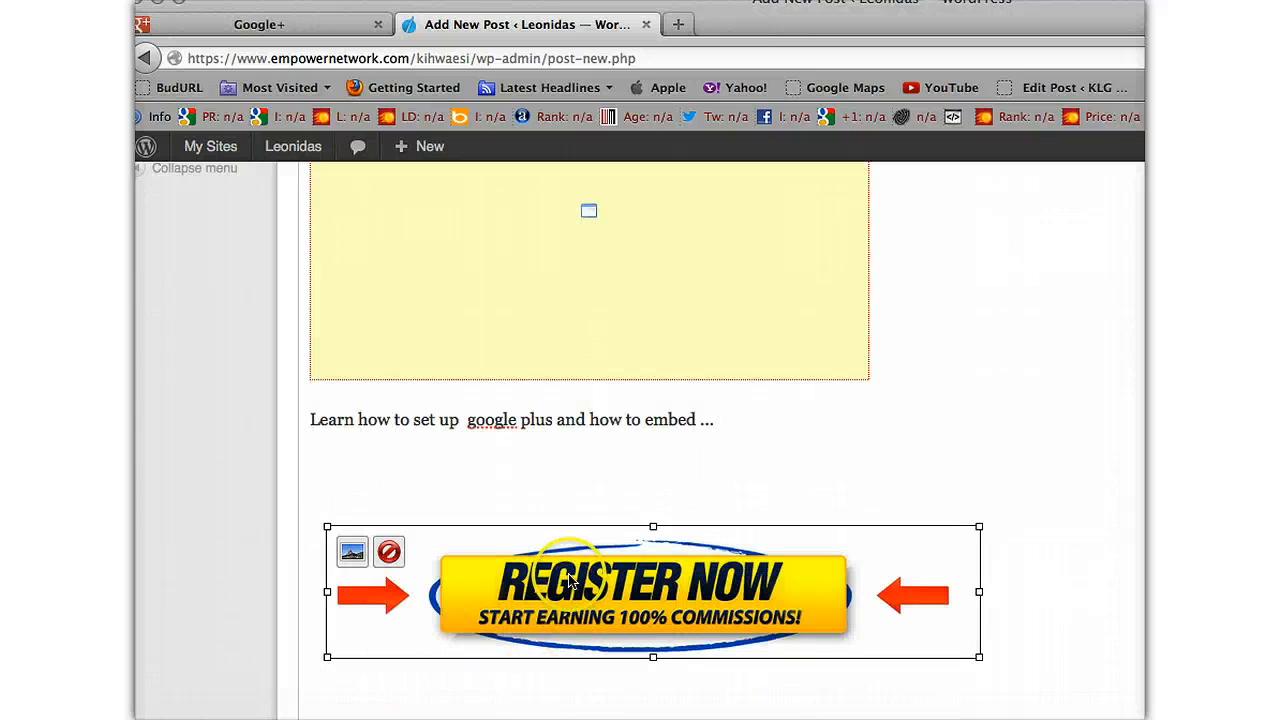
{"action": "left_click", "coordinate": [351, 551]}
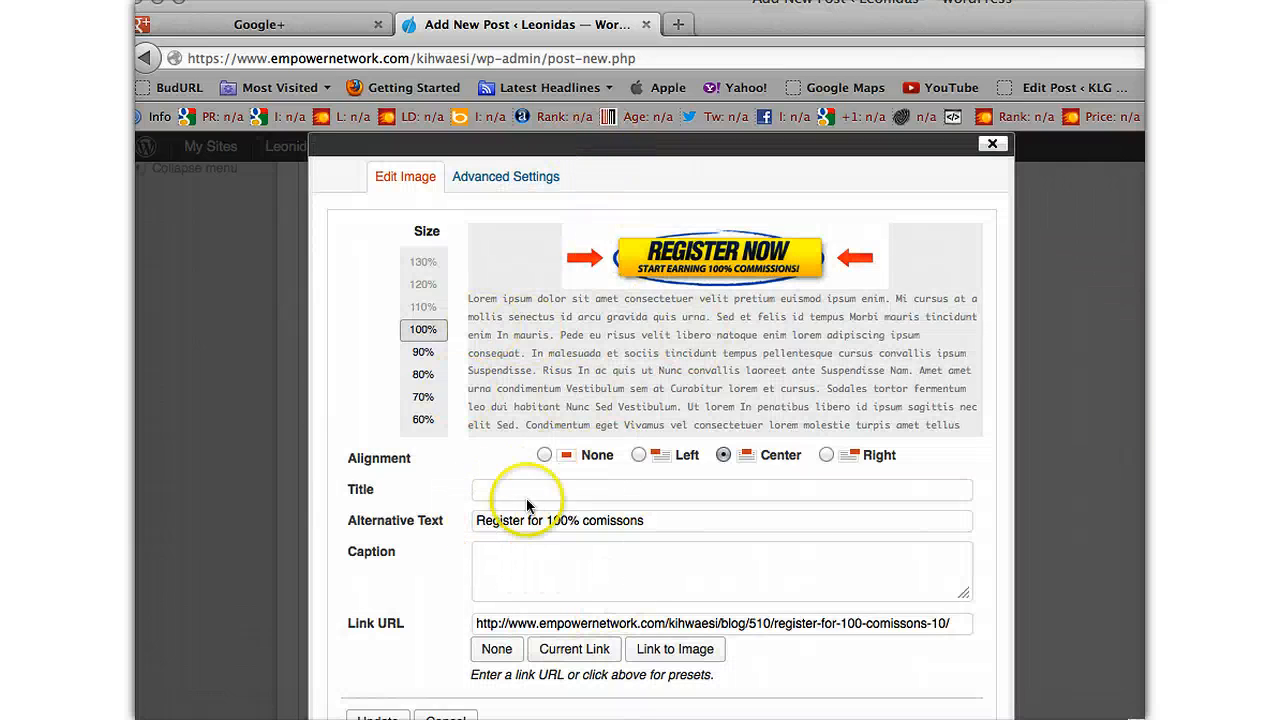
- Replace the banner's Link URL with the Empower Network join.php address and update it
{"action": "triple_click", "coordinate": [499, 624]}
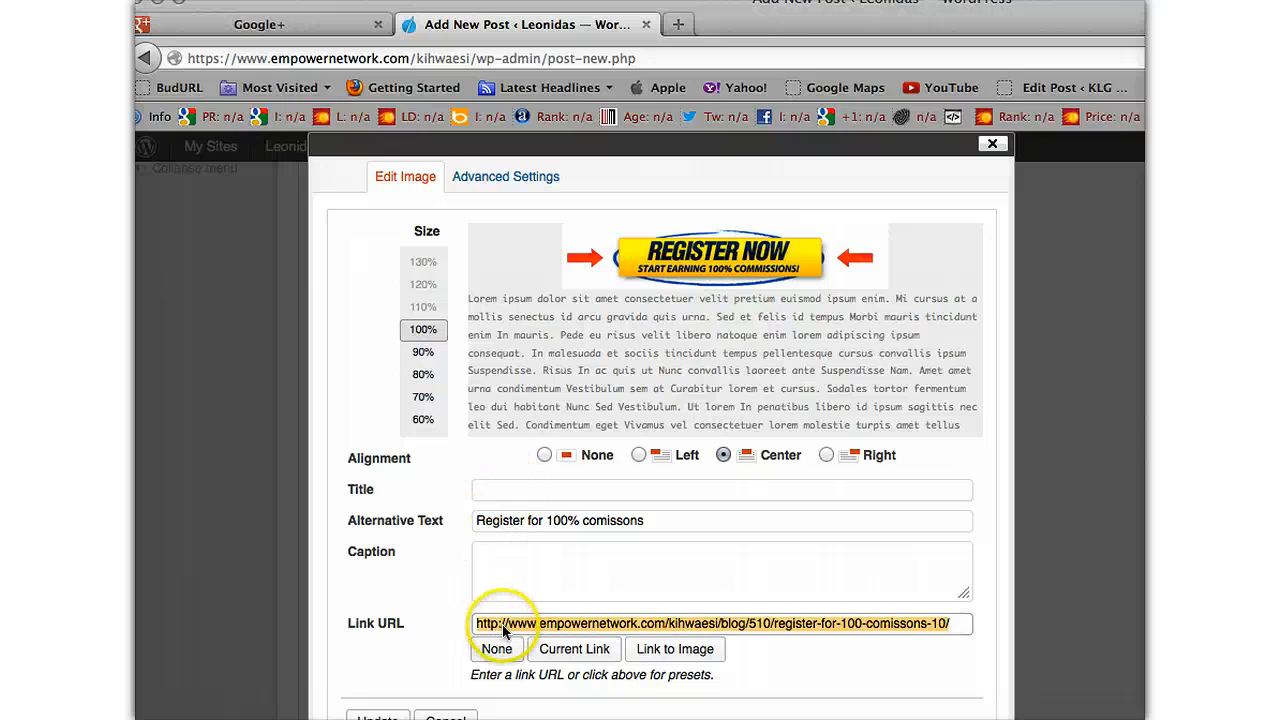
{"action": "type", "text": "http"}
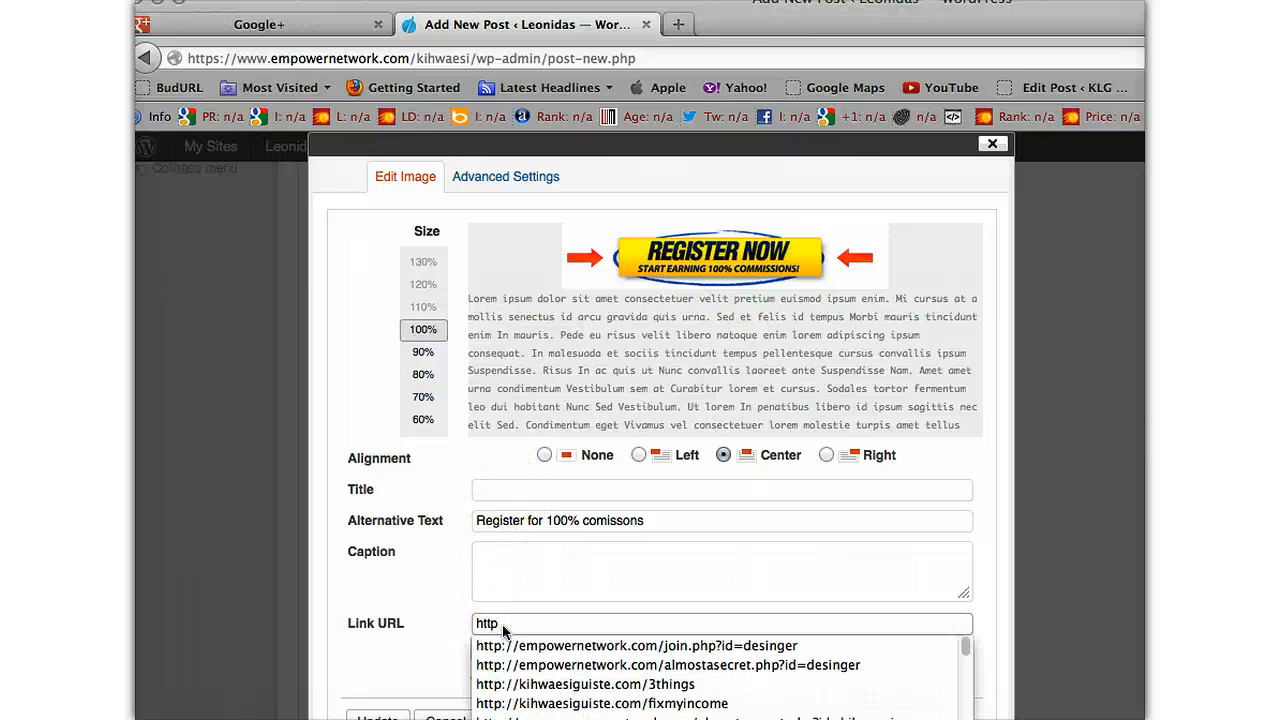
{"action": "key", "text": "Down"}
{"action": "key", "text": "Return"}
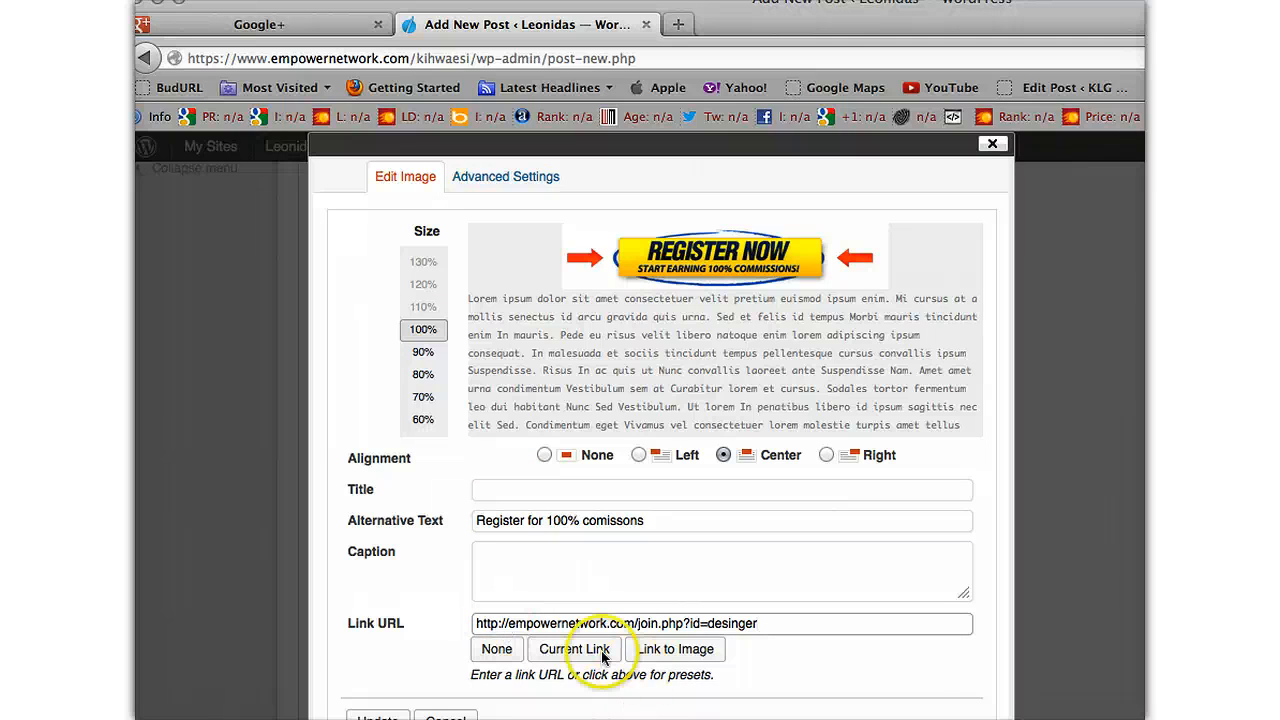
{"action": "scroll", "coordinate": [455, 615], "scroll_direction": "down", "scroll_amount": 3}
{"action": "left_click", "coordinate": [366, 612]}
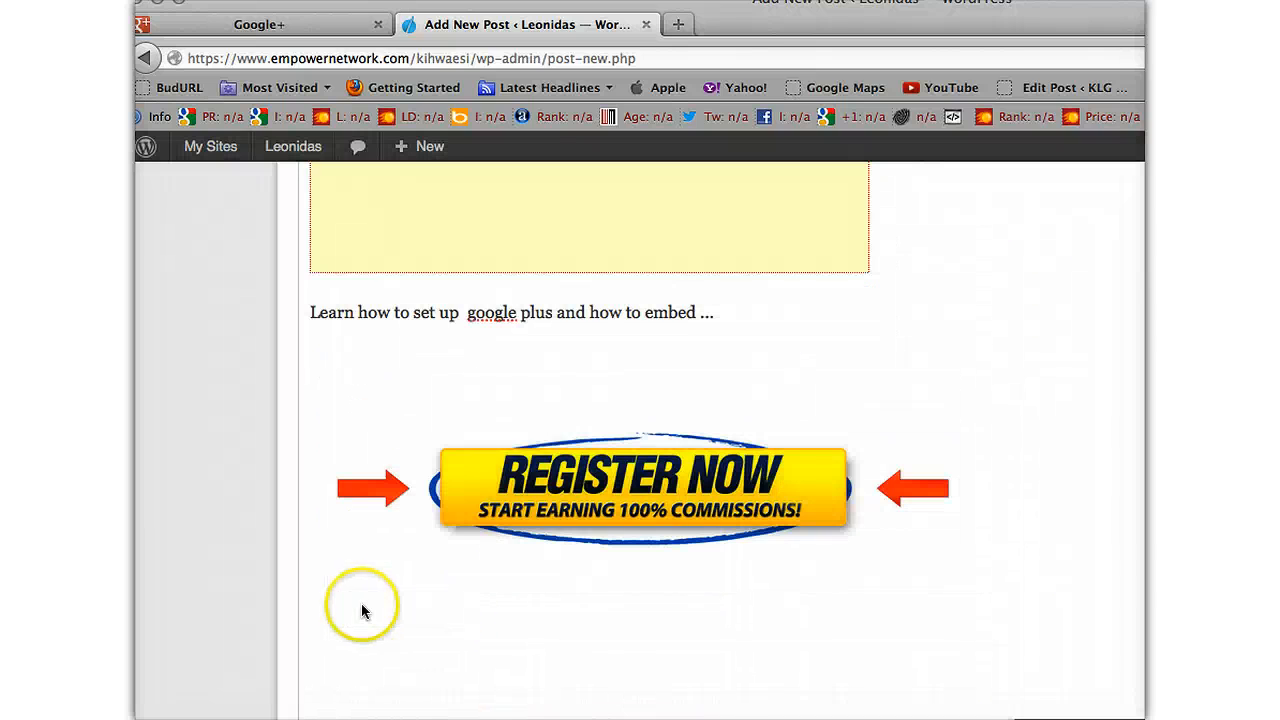
- Add 'when you decide to take action' above the banner and format it as Heading 2
{"action": "left_click", "coordinate": [590, 510]}
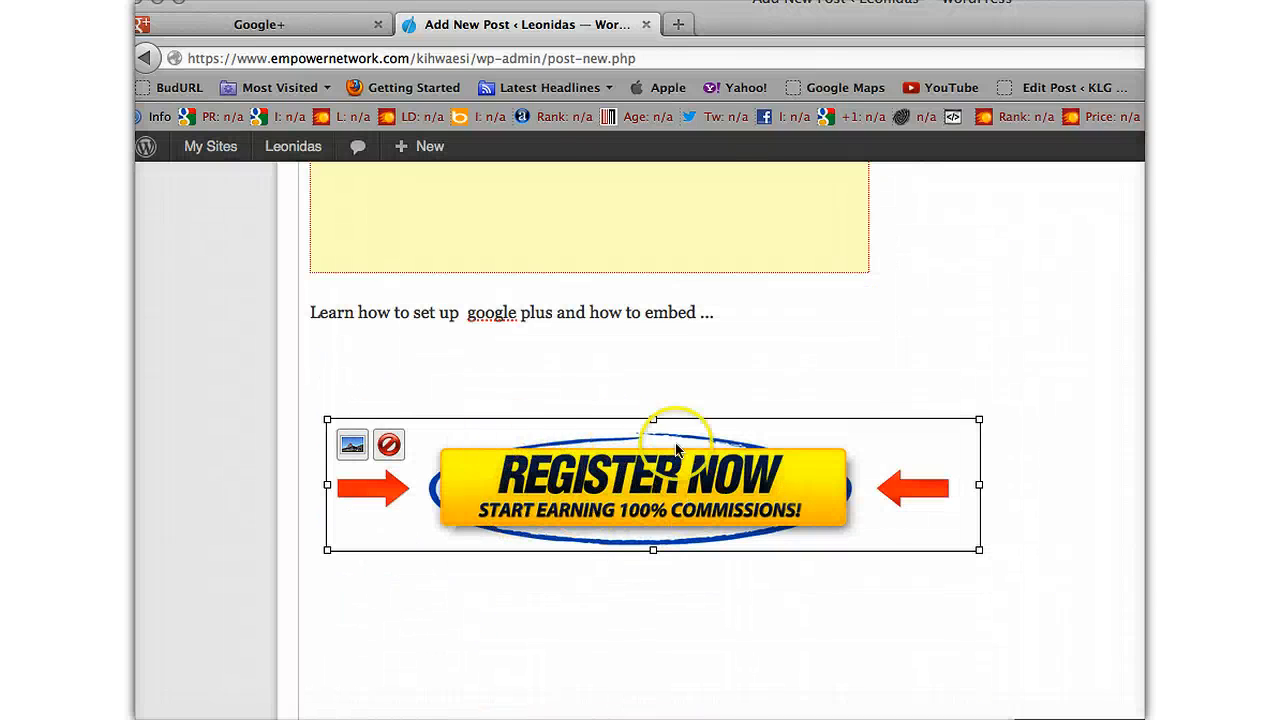
{"action": "left_click", "coordinate": [558, 377]}
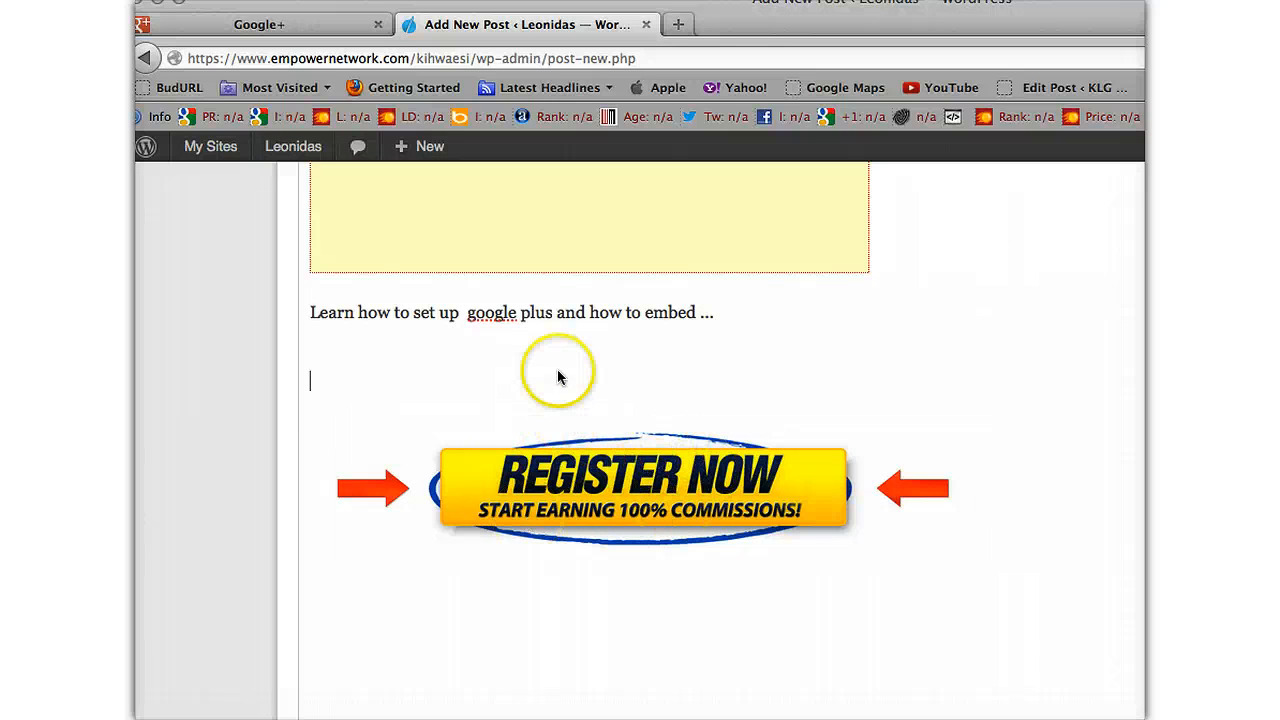
{"action": "type", "text": "when  you"}
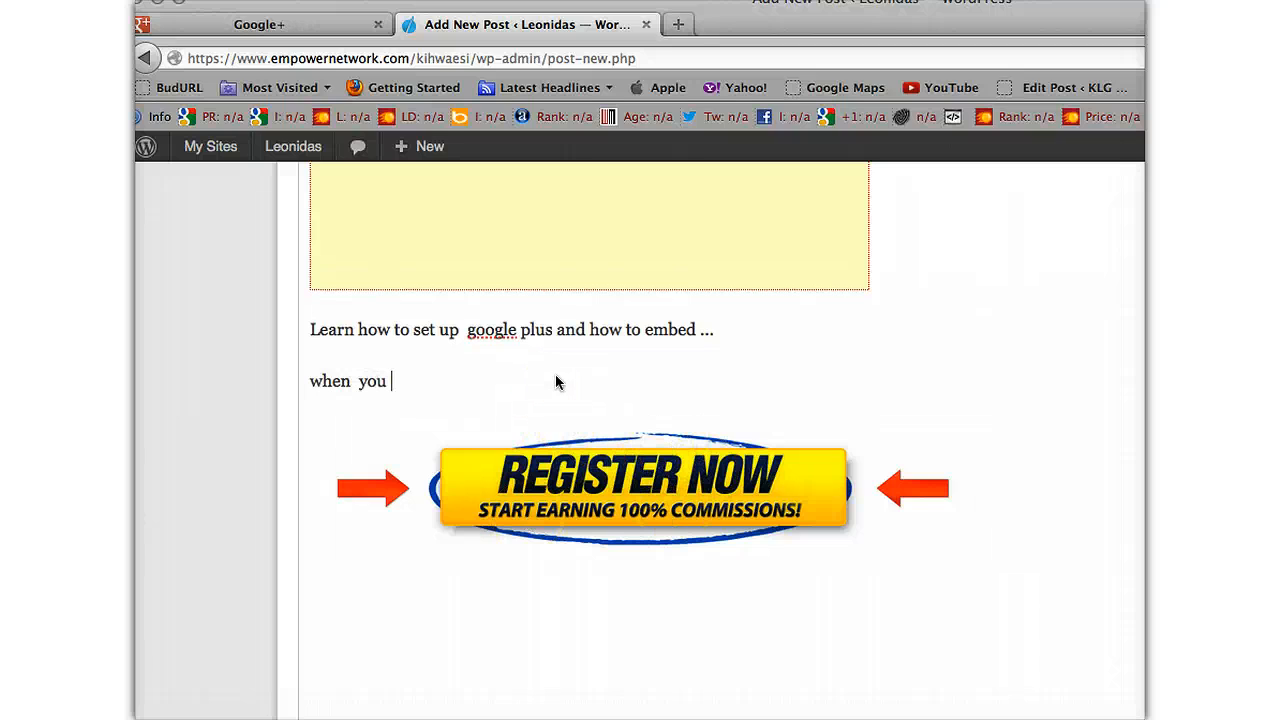
{"action": "type", "text": "  decide to take action"}
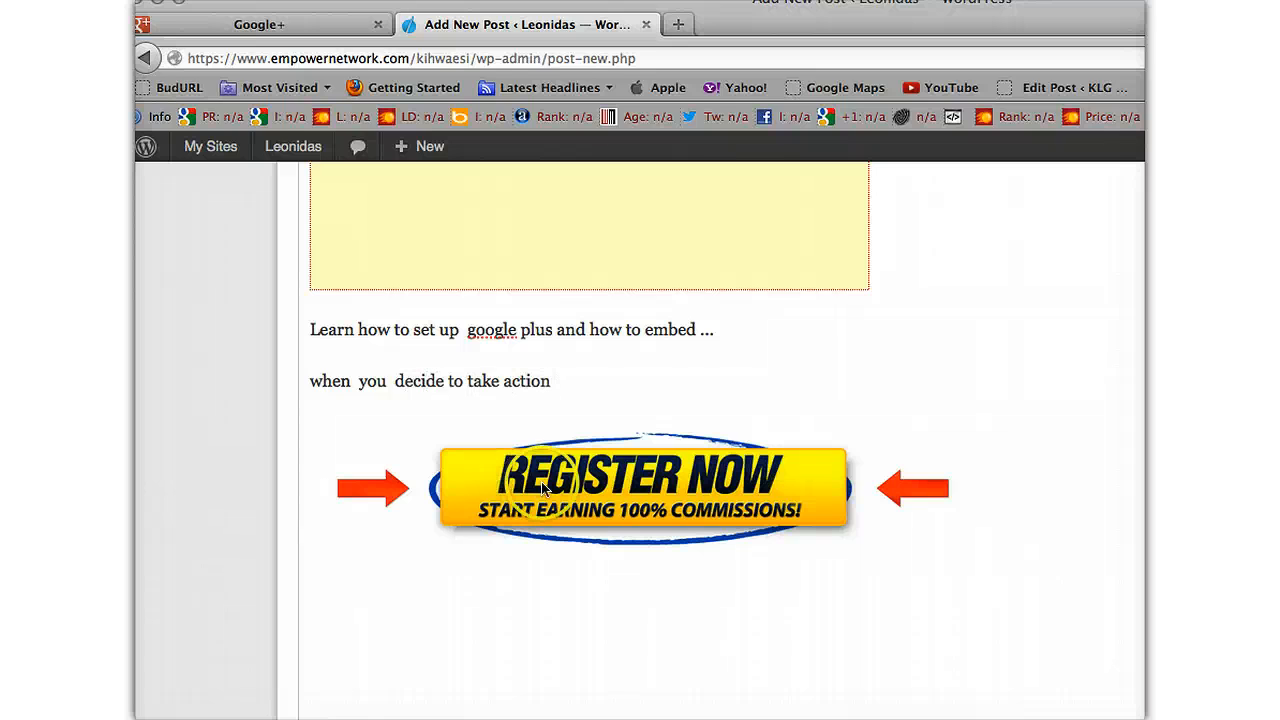
{"action": "triple_click", "coordinate": [501, 372]}
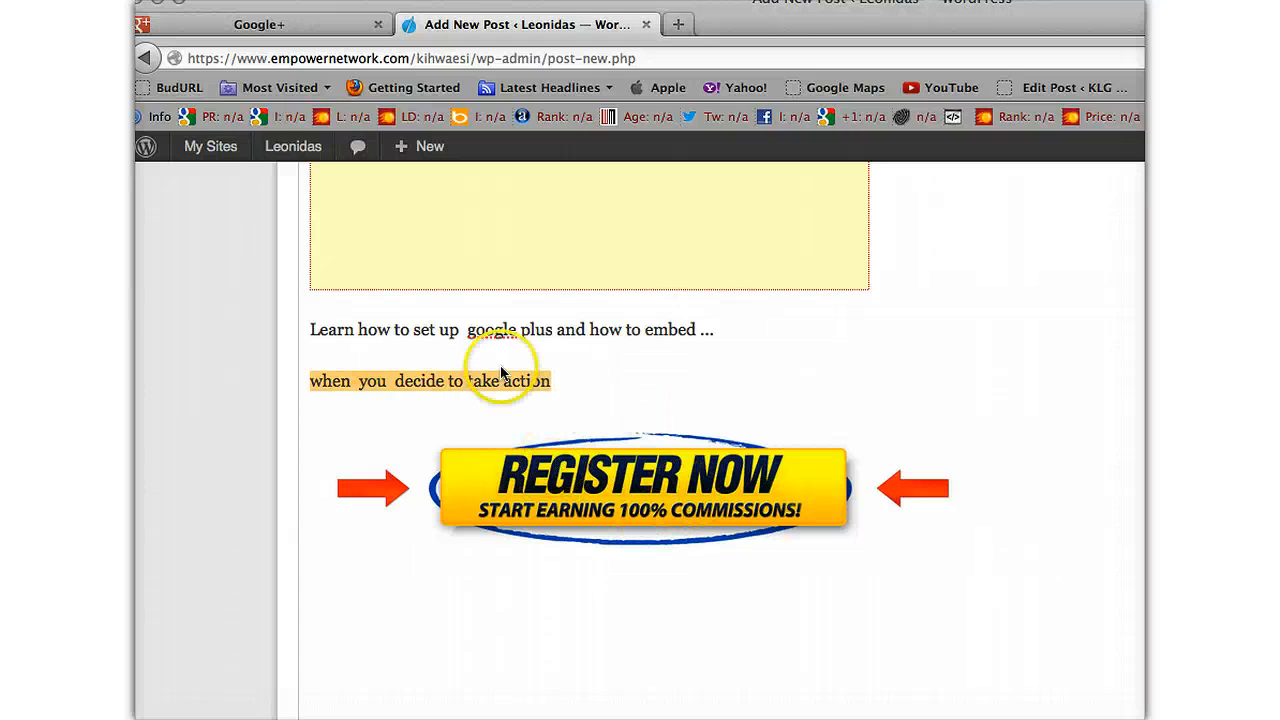
{"action": "scroll", "coordinate": [589, 430], "scroll_direction": "up", "scroll_amount": 10}
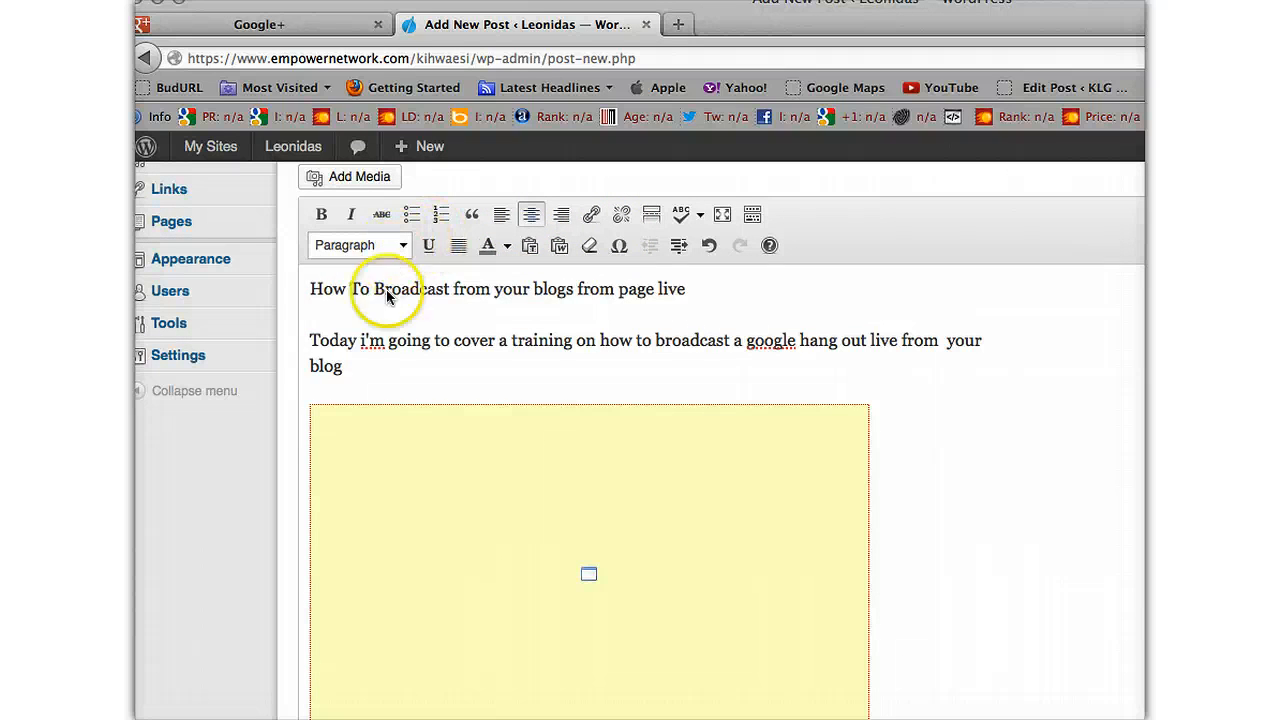
{"action": "left_click", "coordinate": [360, 245]}
{"action": "left_click", "coordinate": [388, 403]}
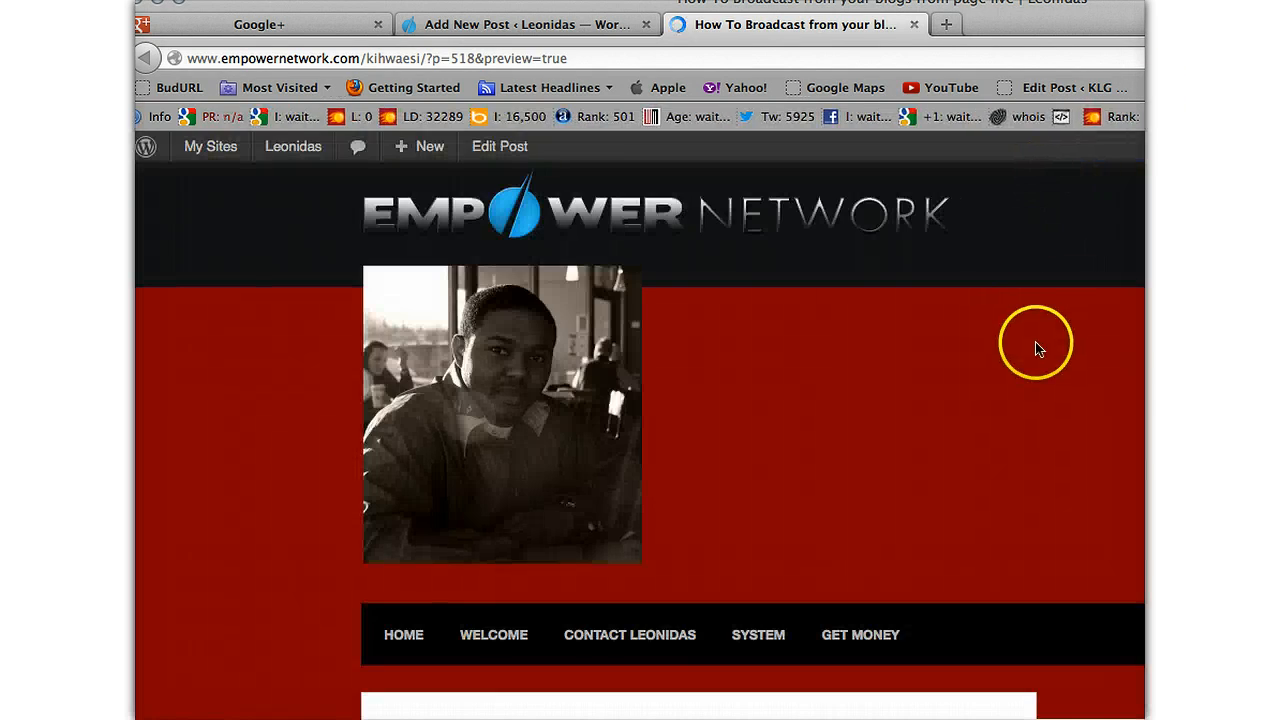
- Scroll through the preview to check the hangout video, Google+ line and red heading
{"action": "scroll", "coordinate": [1030, 349], "scroll_direction": "down", "scroll_amount": 10}
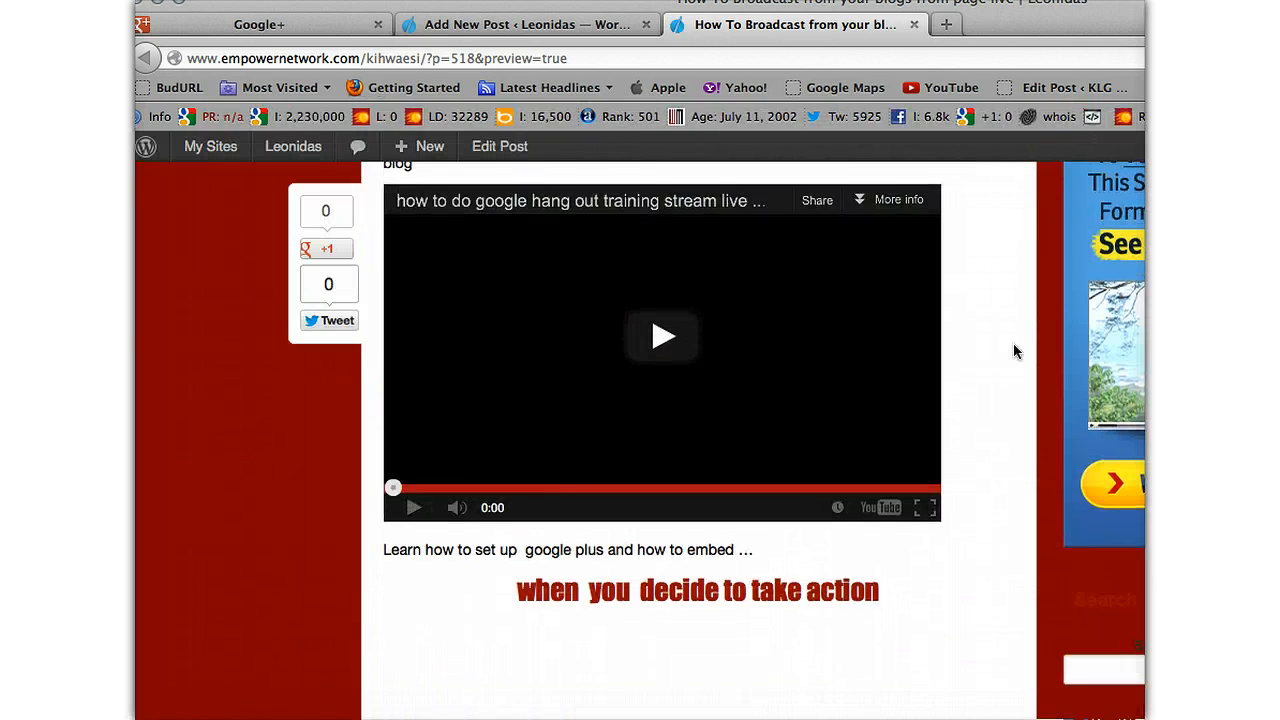
{"action": "scroll", "coordinate": [1013, 349], "scroll_direction": "up", "scroll_amount": 3}
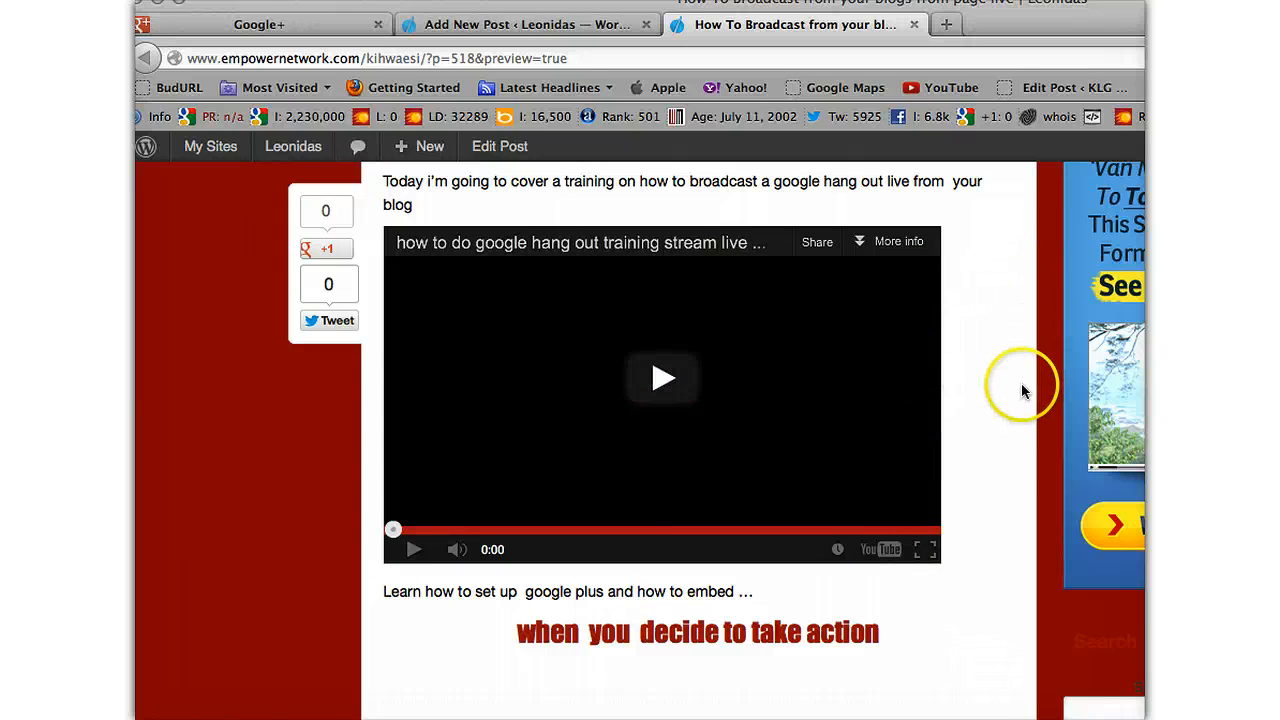
{"action": "scroll", "coordinate": [1021, 385], "scroll_direction": "up", "scroll_amount": 3}
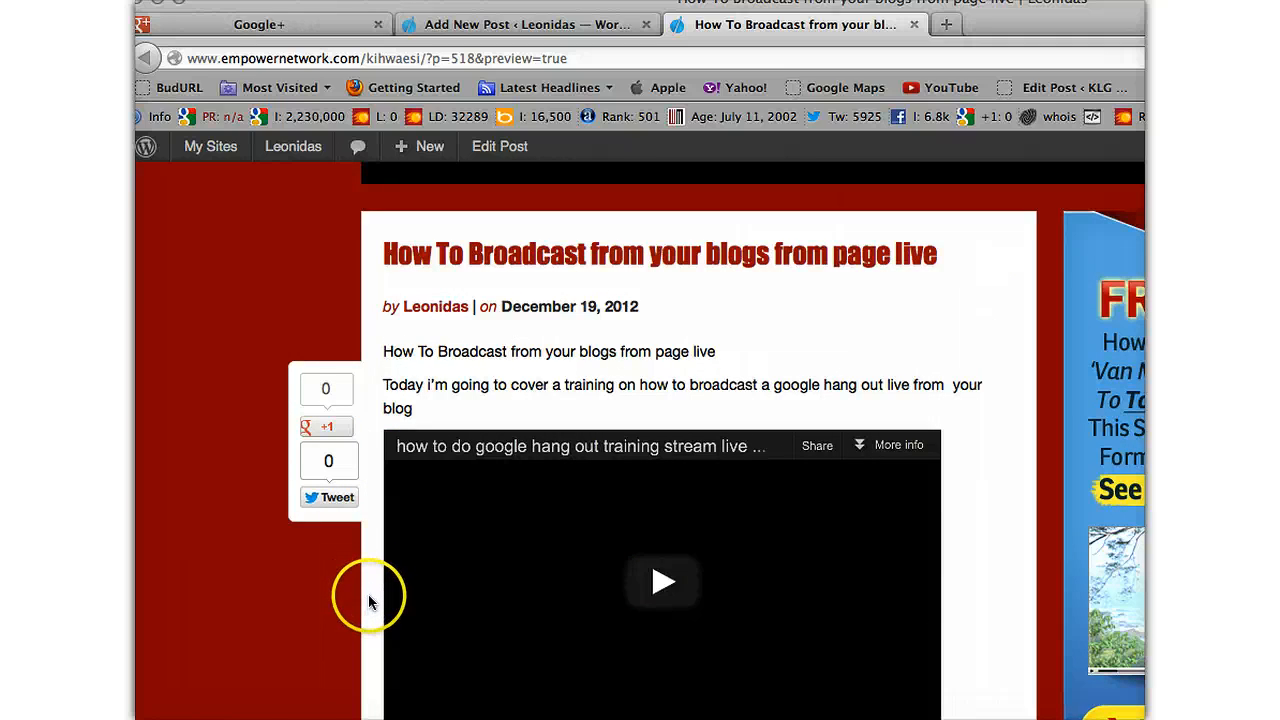
{"action": "scroll", "coordinate": [370, 598], "scroll_direction": "down", "scroll_amount": 3}
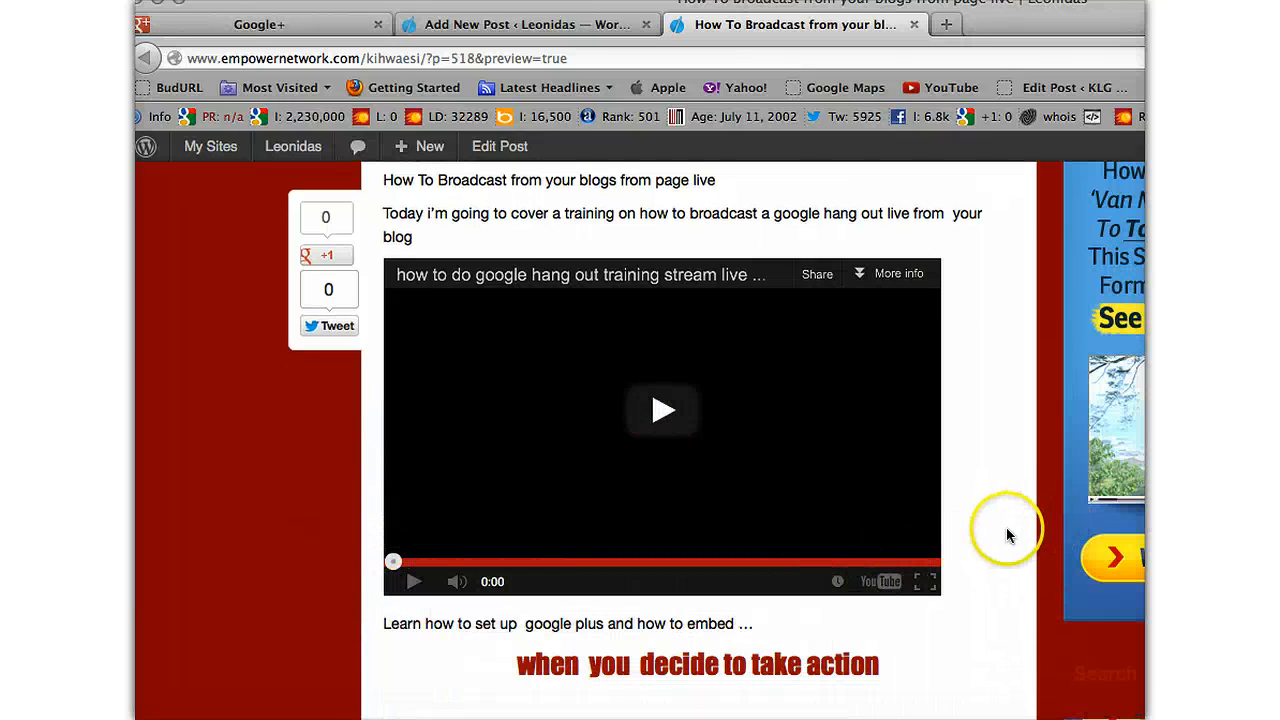
{"action": "scroll", "coordinate": [1000, 560], "scroll_direction": "down", "scroll_amount": 5}
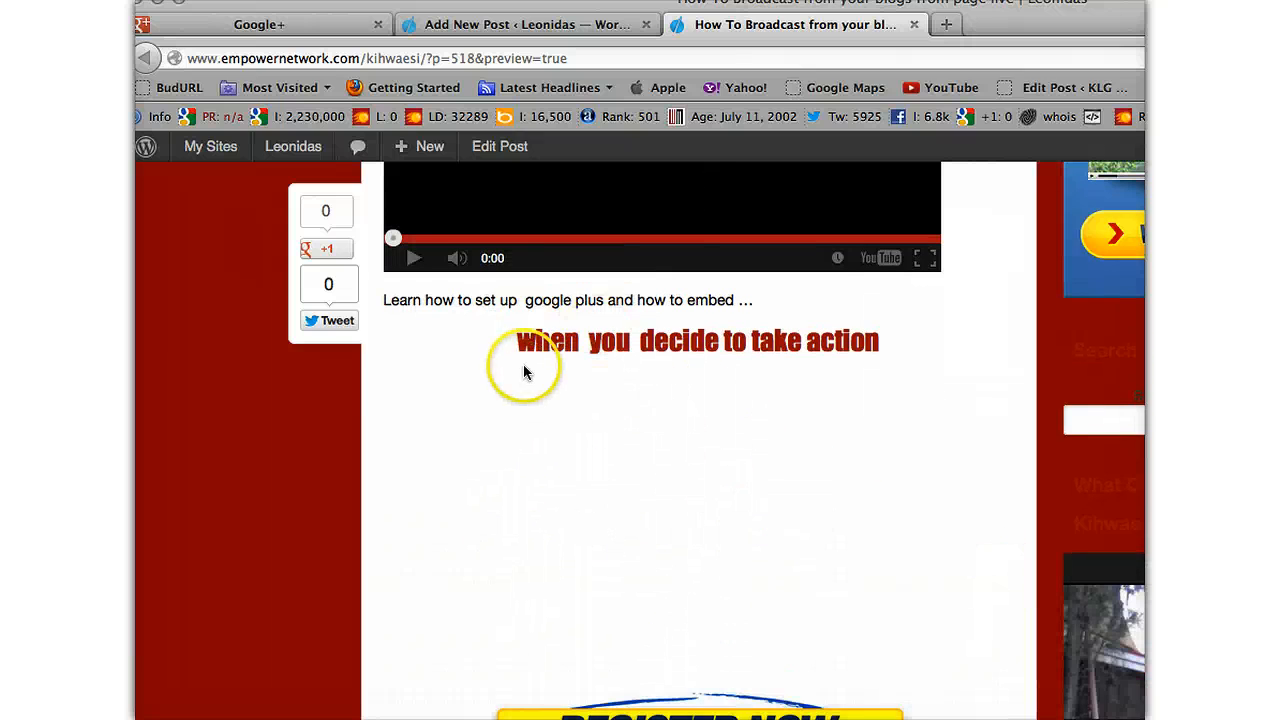
- Set the embedded video's iframe width to 520 in the post's HTML view
{"action": "left_click", "coordinate": [543, 24]}
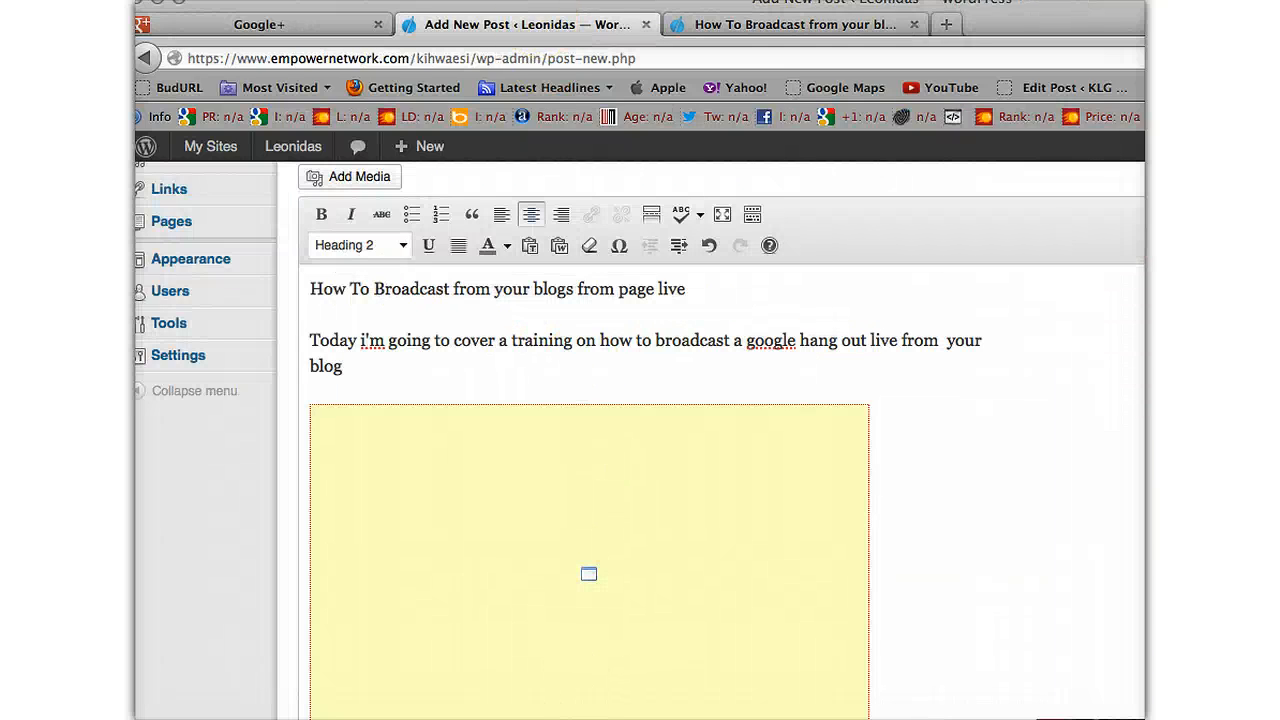
{"action": "left_click", "coordinate": [645, 716]}
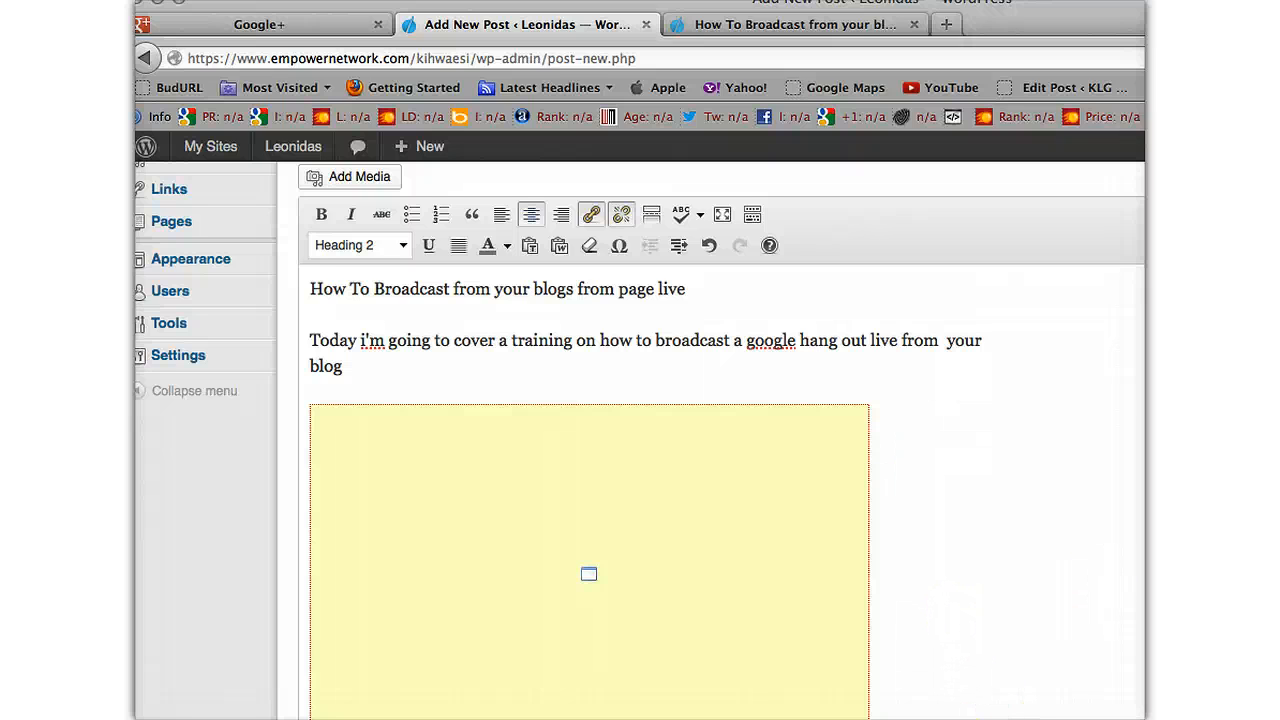
{"action": "left_click", "coordinate": [1143, 182]}
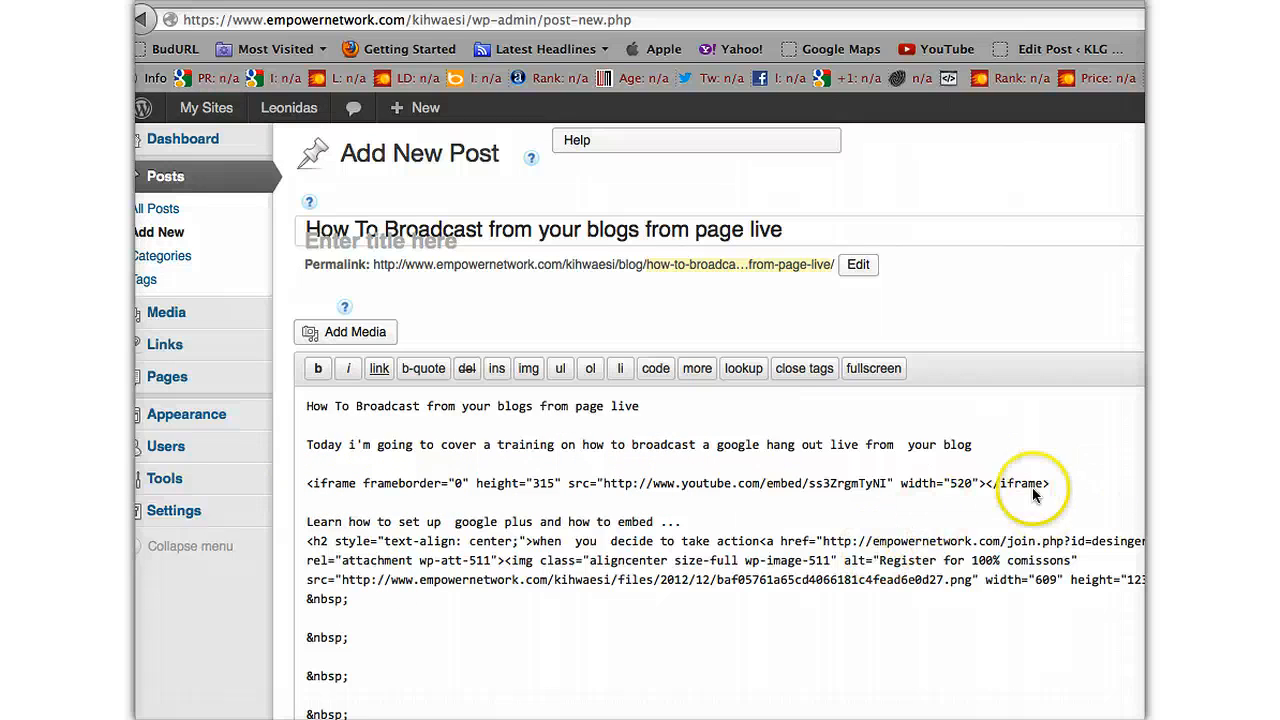
{"action": "left_click", "coordinate": [953, 484]}
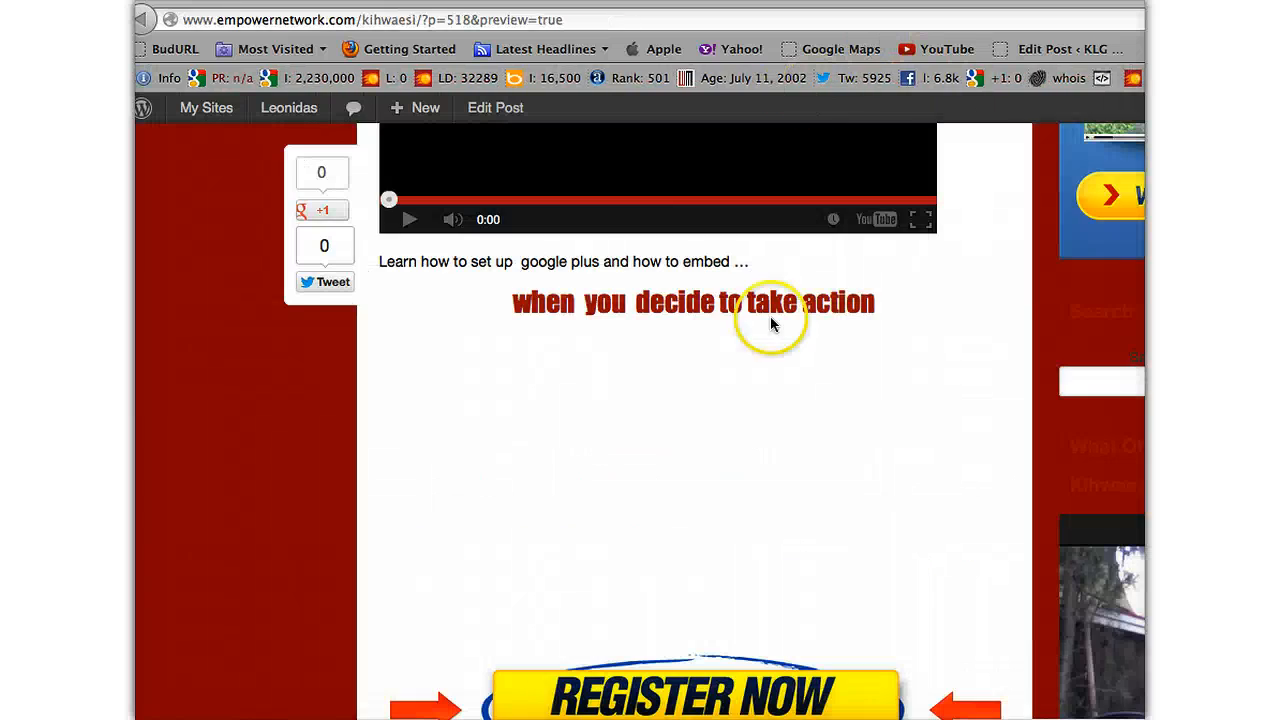
{"action": "scroll", "coordinate": [912, 592], "scroll_direction": "up", "scroll_amount": 5}
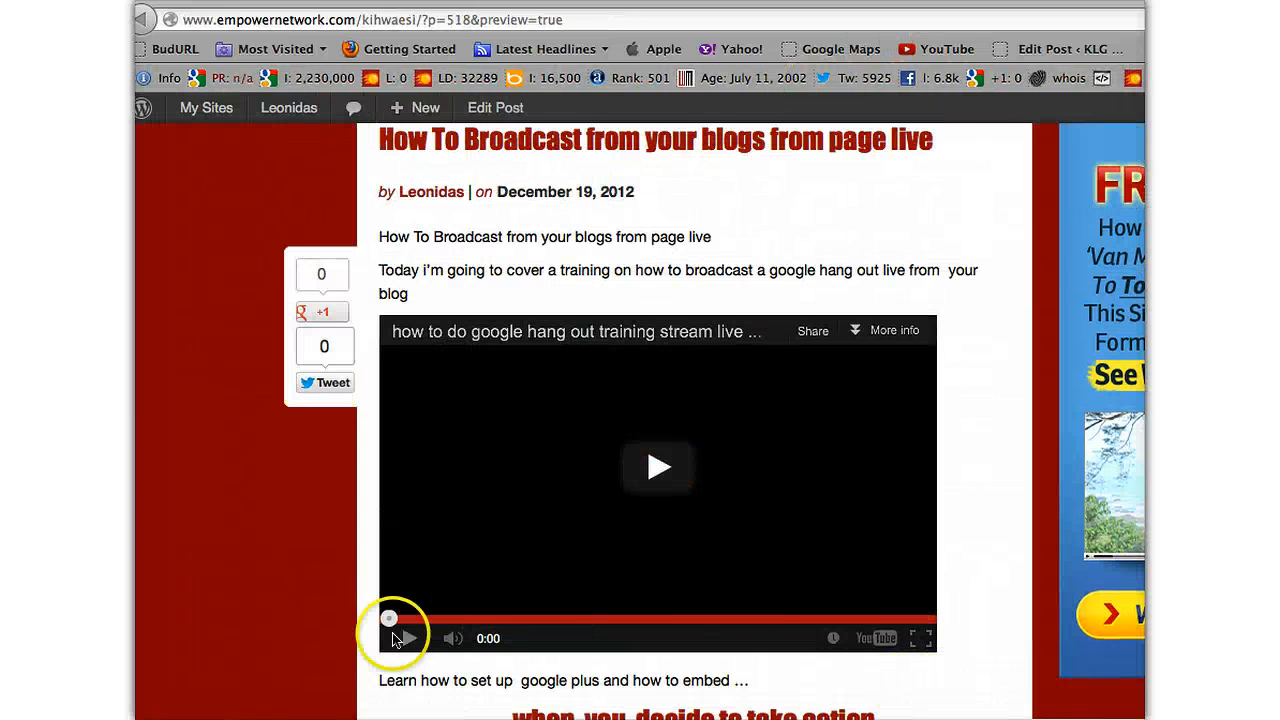
{"action": "scroll", "coordinate": [440, 640], "scroll_direction": "up", "scroll_amount": 5}
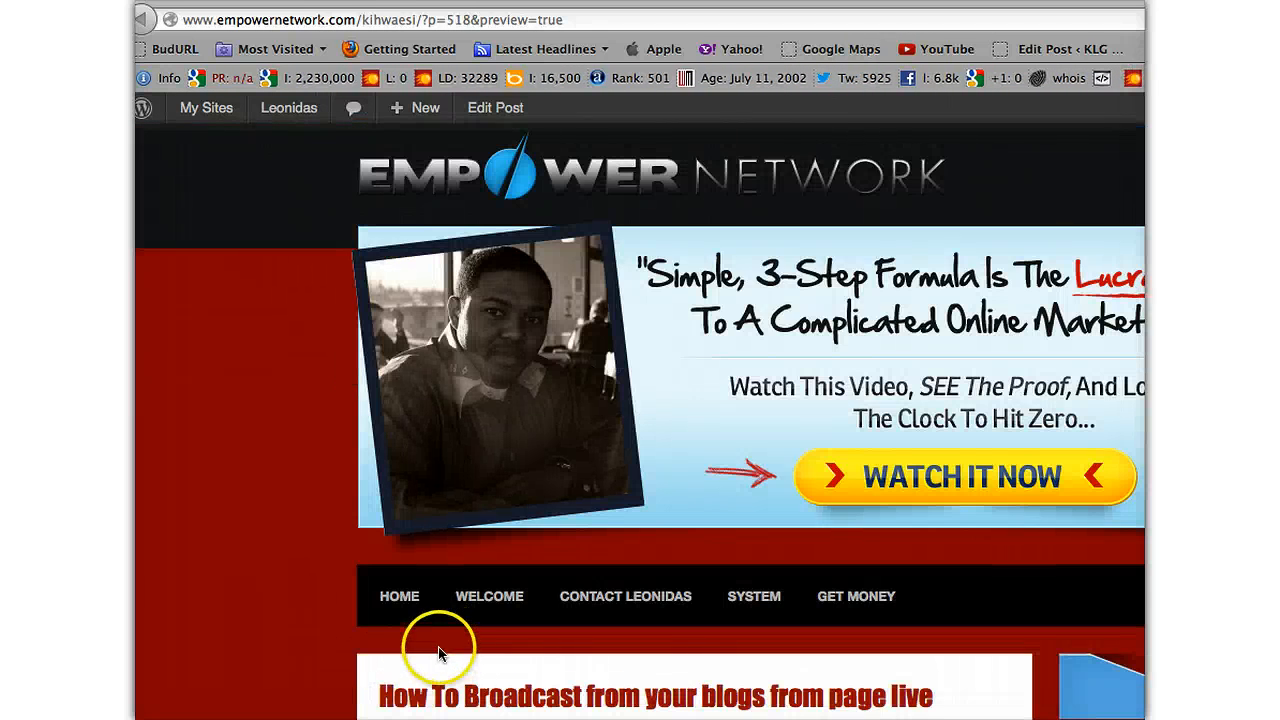
{"action": "scroll", "coordinate": [452, 620], "scroll_direction": "down", "scroll_amount": 6}
- Mute and play the live video in the preview, then return to Google+
{"action": "left_click", "coordinate": [446, 507]}
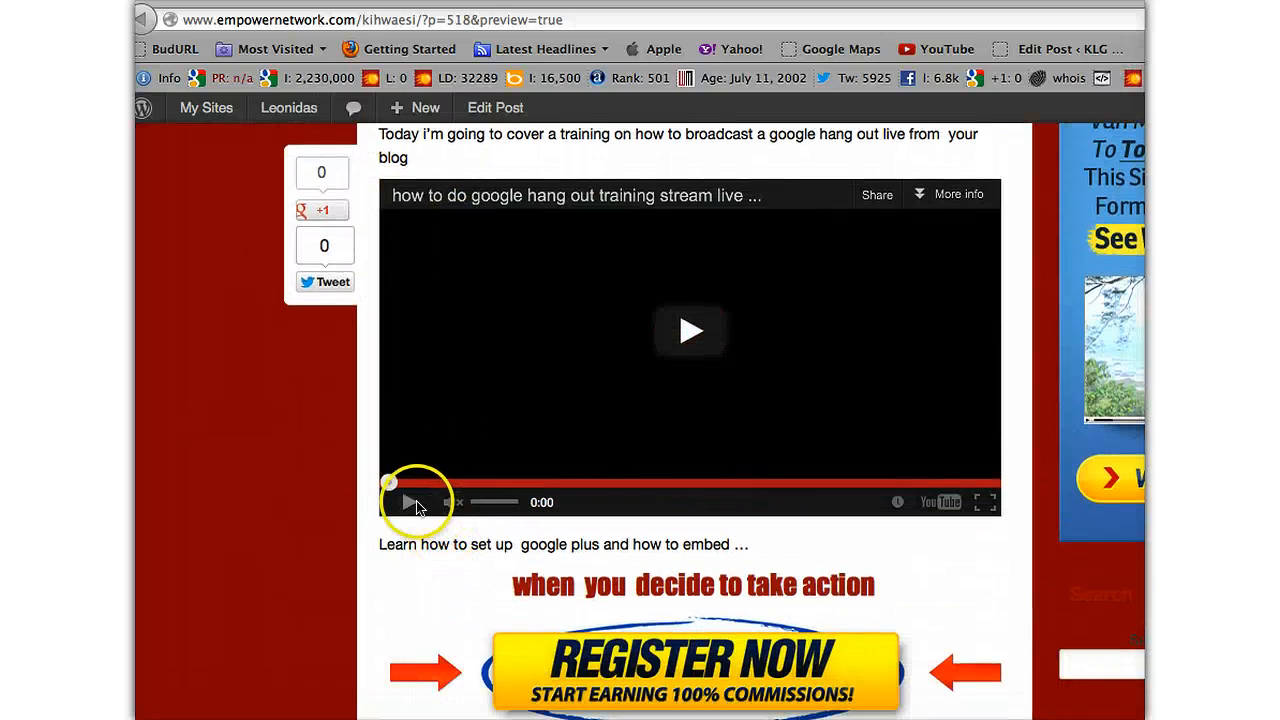
{"action": "left_click", "coordinate": [415, 503]}
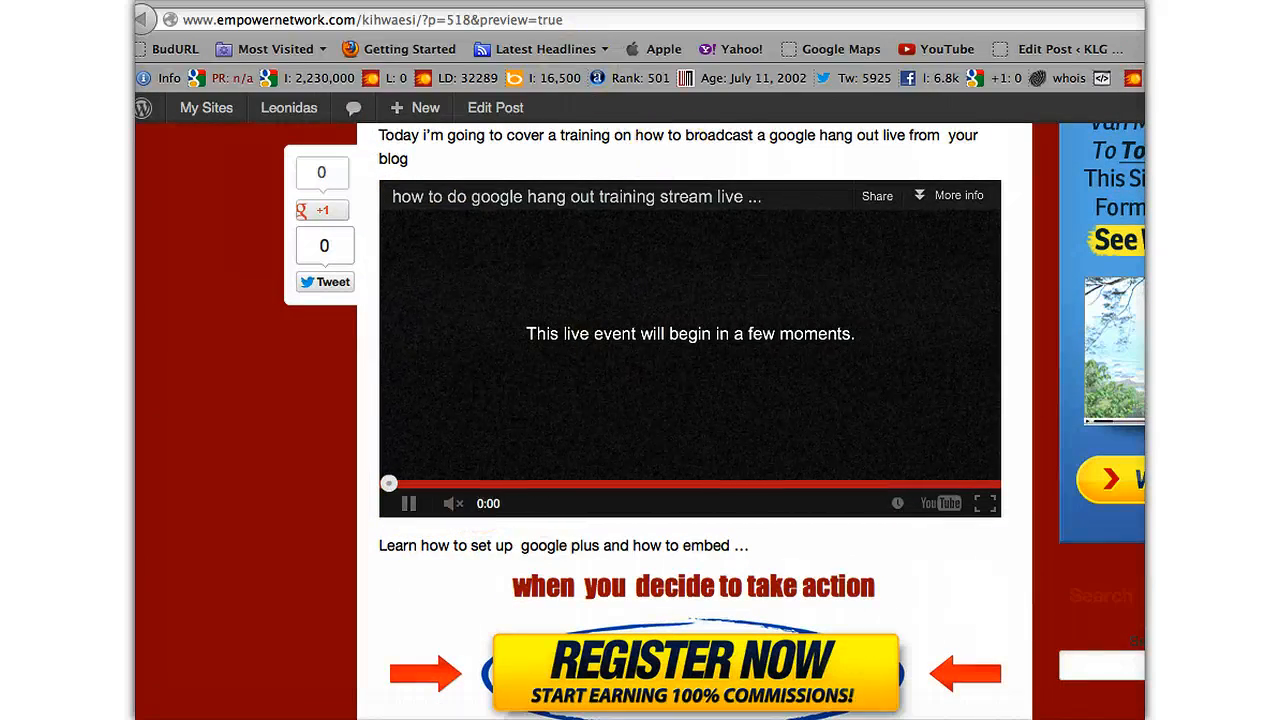
{"action": "left_click", "coordinate": [333, 3]}
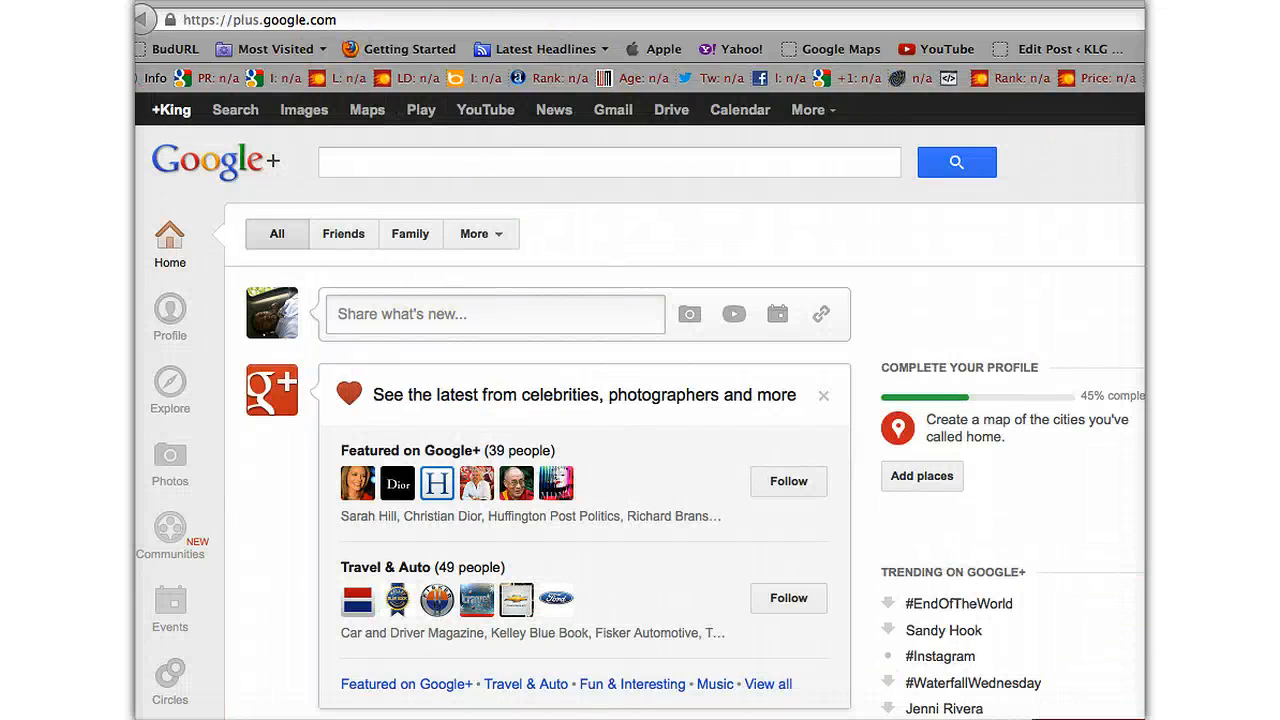
{"action": "left_click_drag", "start_coordinate": [806, 0], "coordinate": [841, 325]}
{"action": "left_click", "coordinate": [848, 36]}
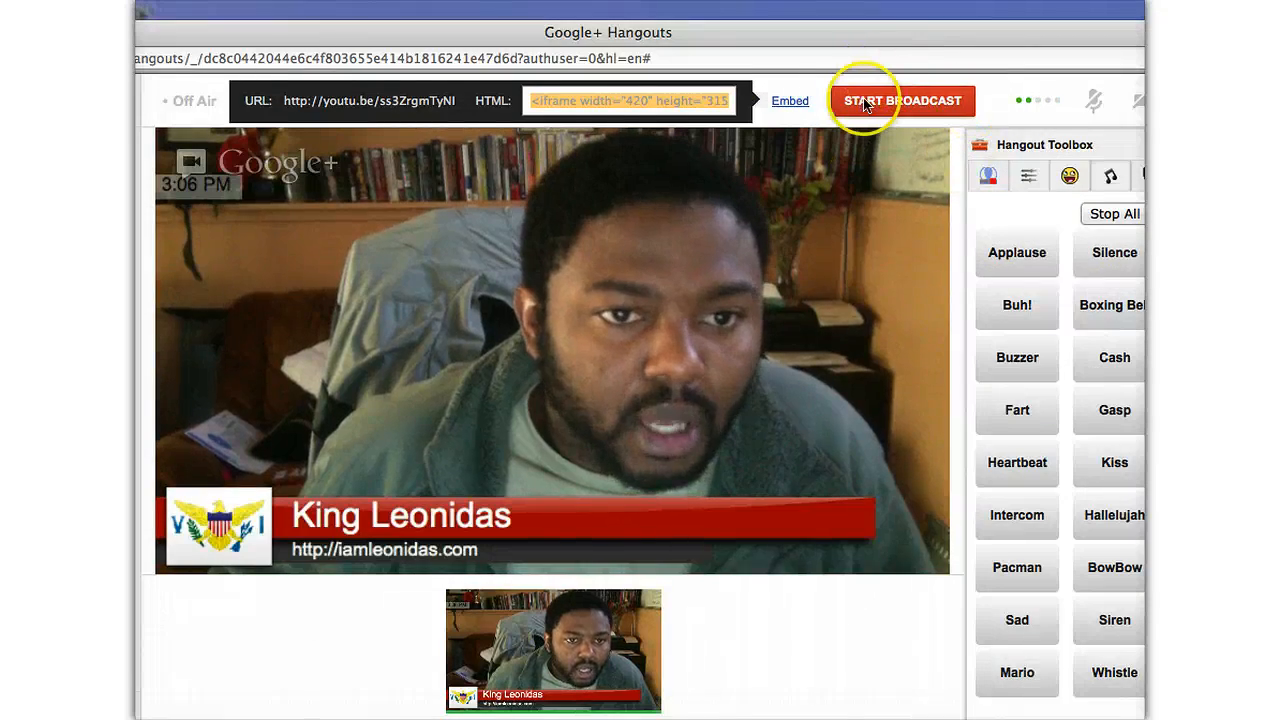
{"action": "left_click_drag", "start_coordinate": [925, 318], "coordinate": [697, 0]}
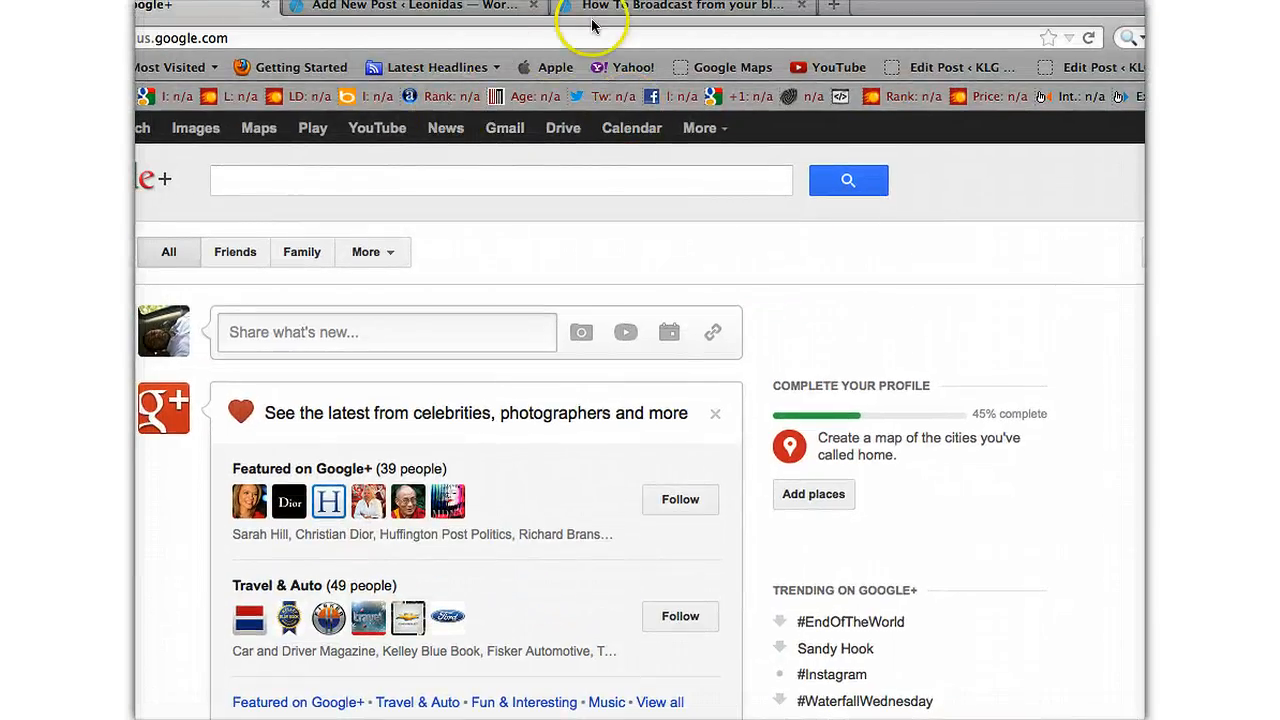
- Return to the 'How To Broadcast' post preview and review its live player, heading and Register Now banner
{"action": "left_click", "coordinate": [600, 10]}
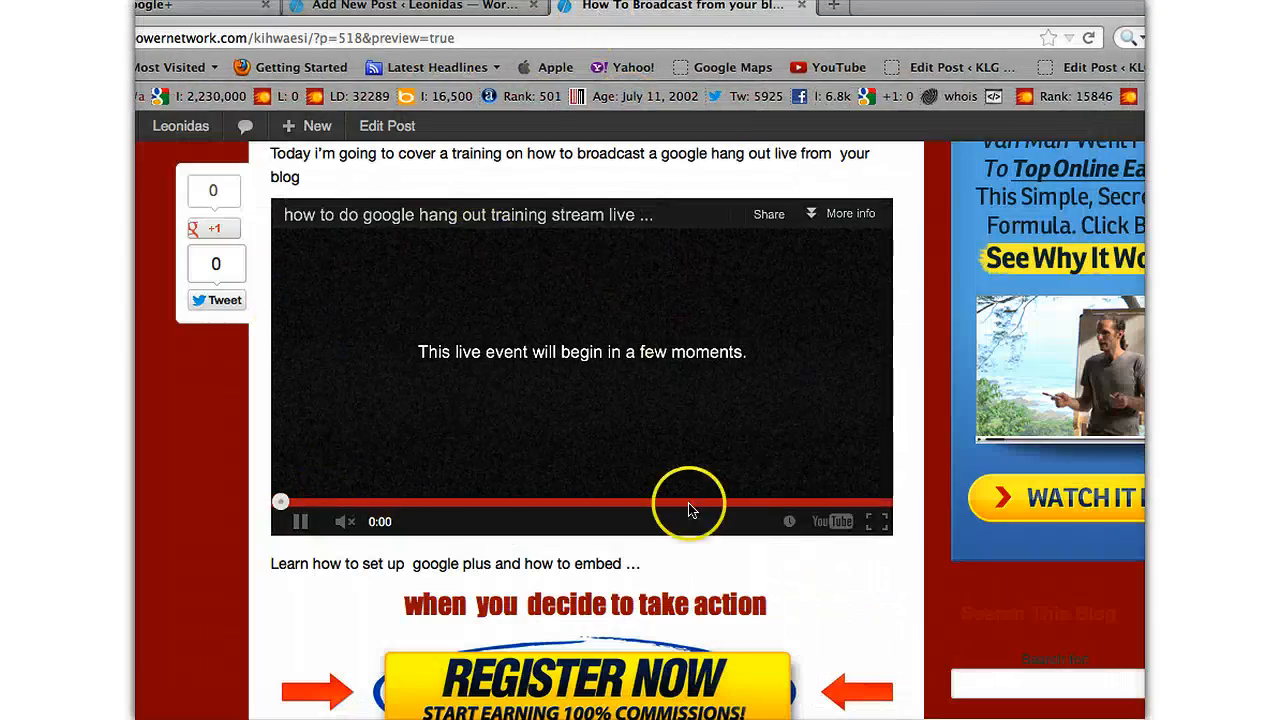
{"action": "scroll", "coordinate": [508, 585], "scroll_direction": "down", "scroll_amount": 5}
{"action": "scroll", "coordinate": [600, 600], "scroll_direction": "up", "scroll_amount": 2}
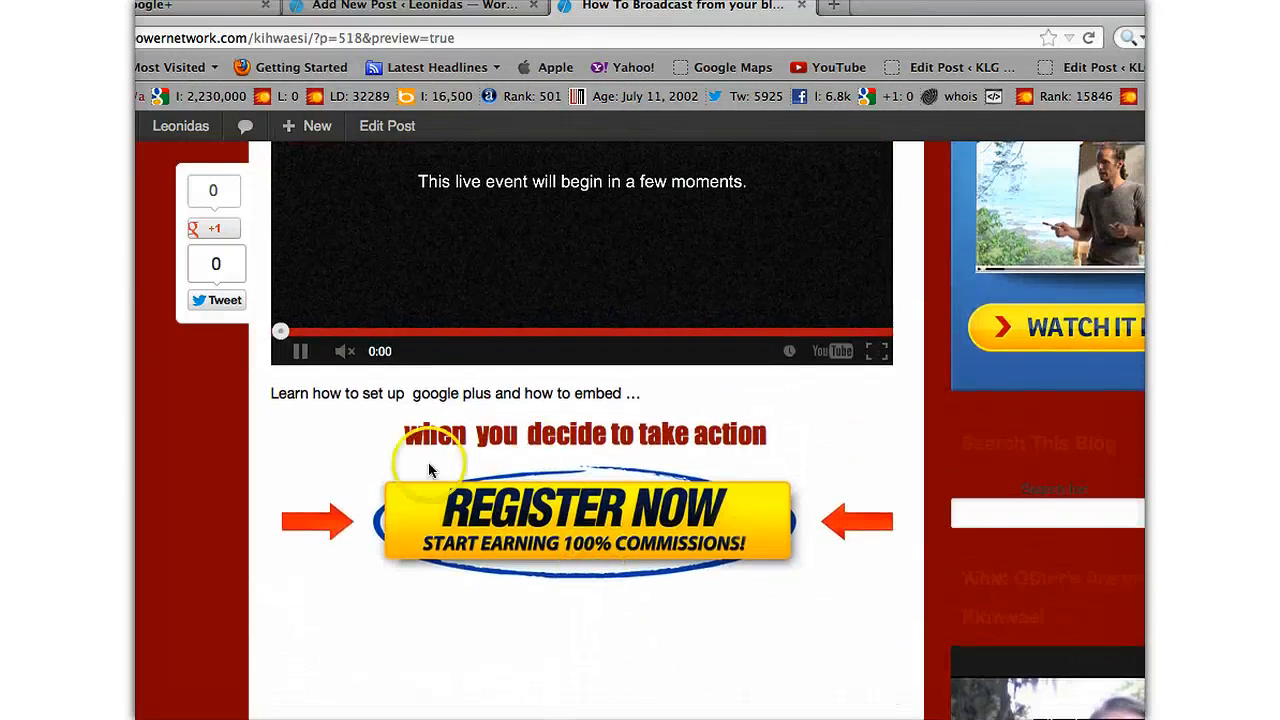
{"action": "scroll", "coordinate": [766, 668], "scroll_direction": "down", "scroll_amount": 5}
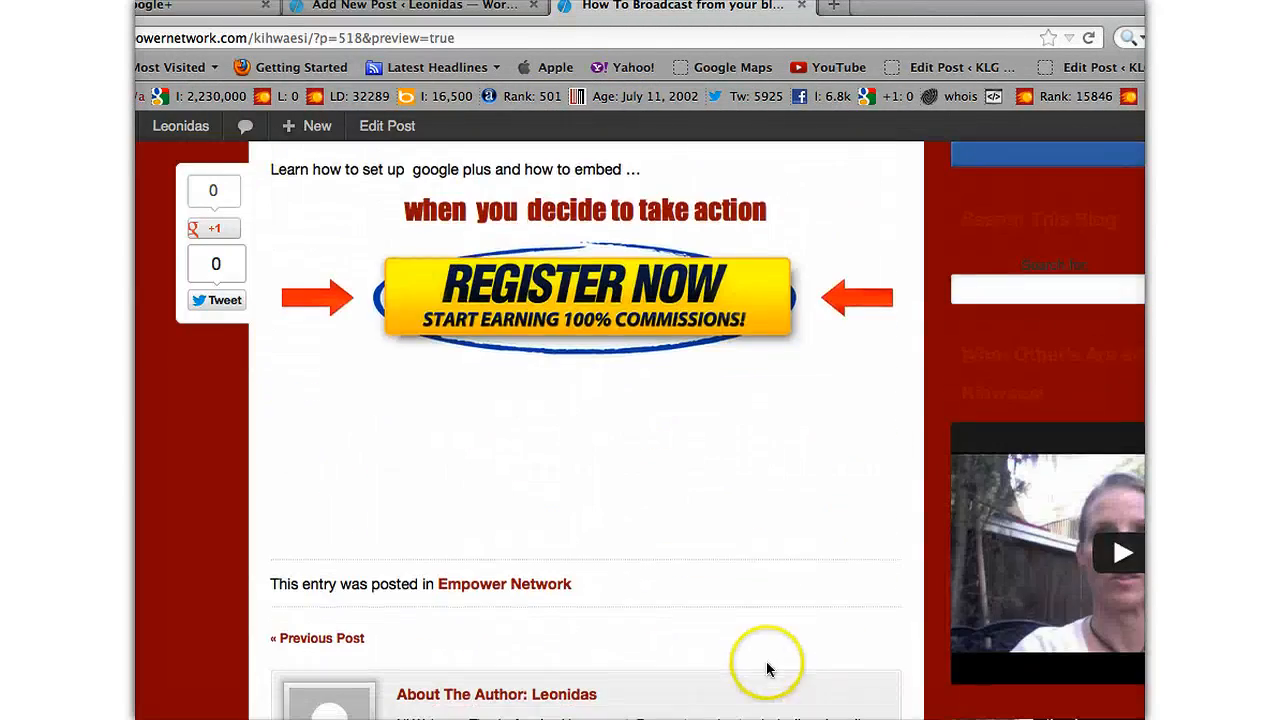
{"action": "scroll", "coordinate": [722, 626], "scroll_direction": "down", "scroll_amount": 10}
{"action": "scroll", "coordinate": [720, 623], "scroll_direction": "up", "scroll_amount": 15}
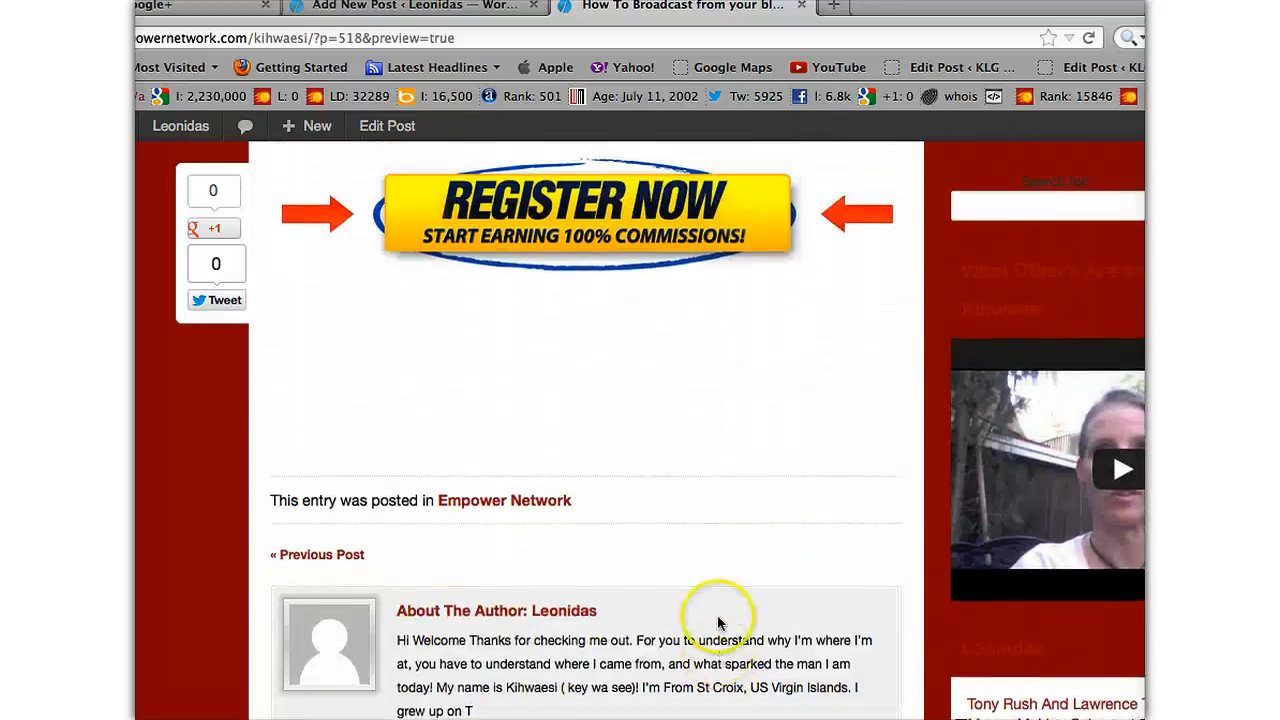
{"action": "scroll", "coordinate": [716, 611], "scroll_direction": "up", "scroll_amount": 4}
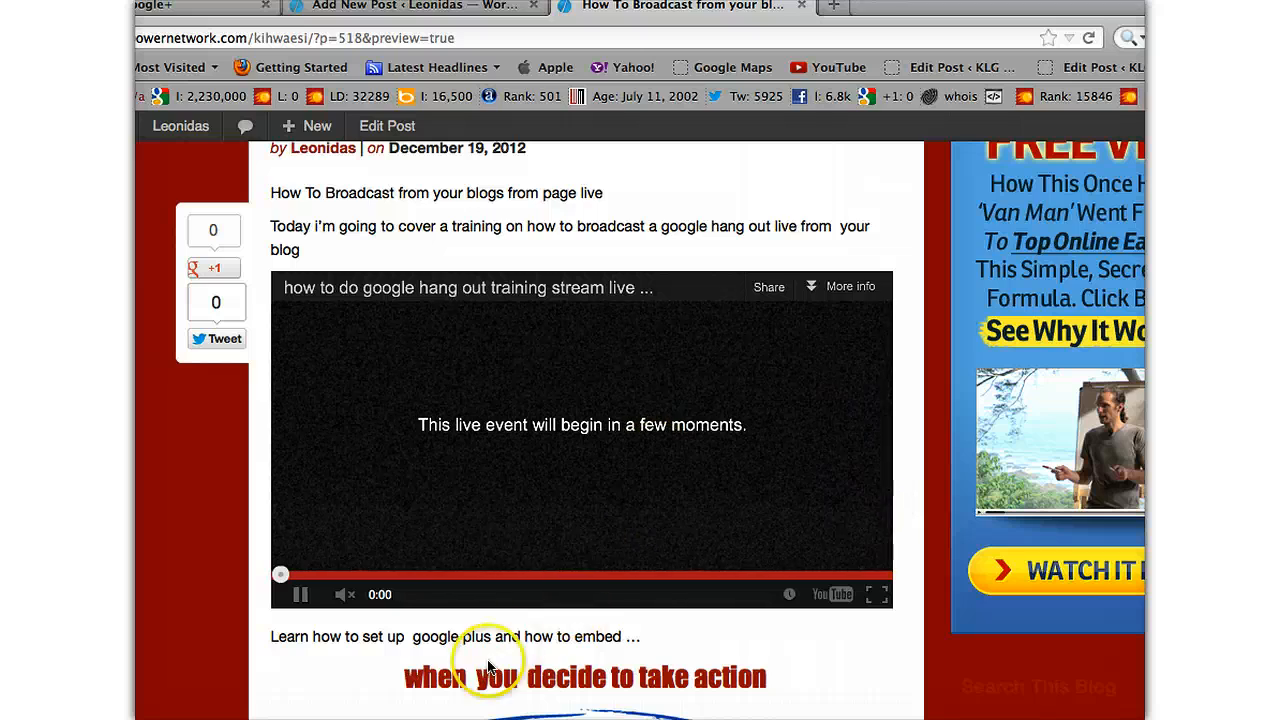
{"action": "scroll", "coordinate": [589, 677], "scroll_direction": "down", "scroll_amount": 5}
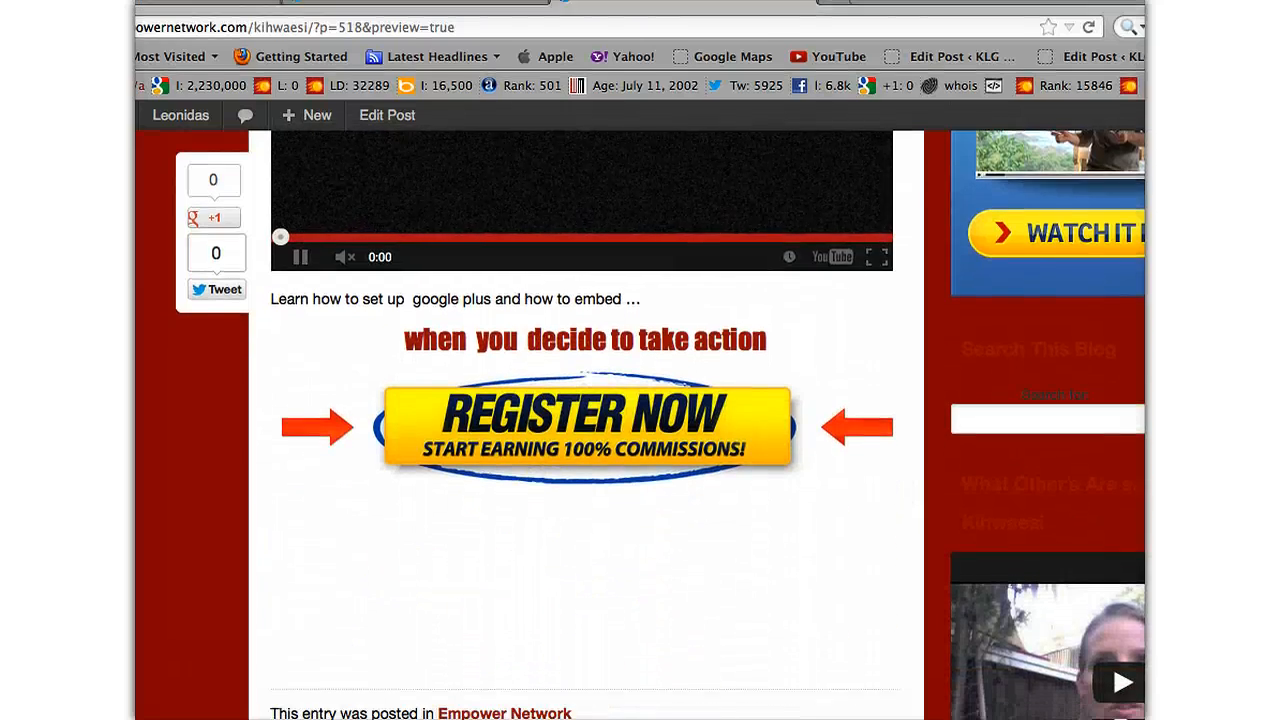
- In a new tab, enter the web address and insert the missing :// after http
{"action": "left_click", "coordinate": [833, 5]}
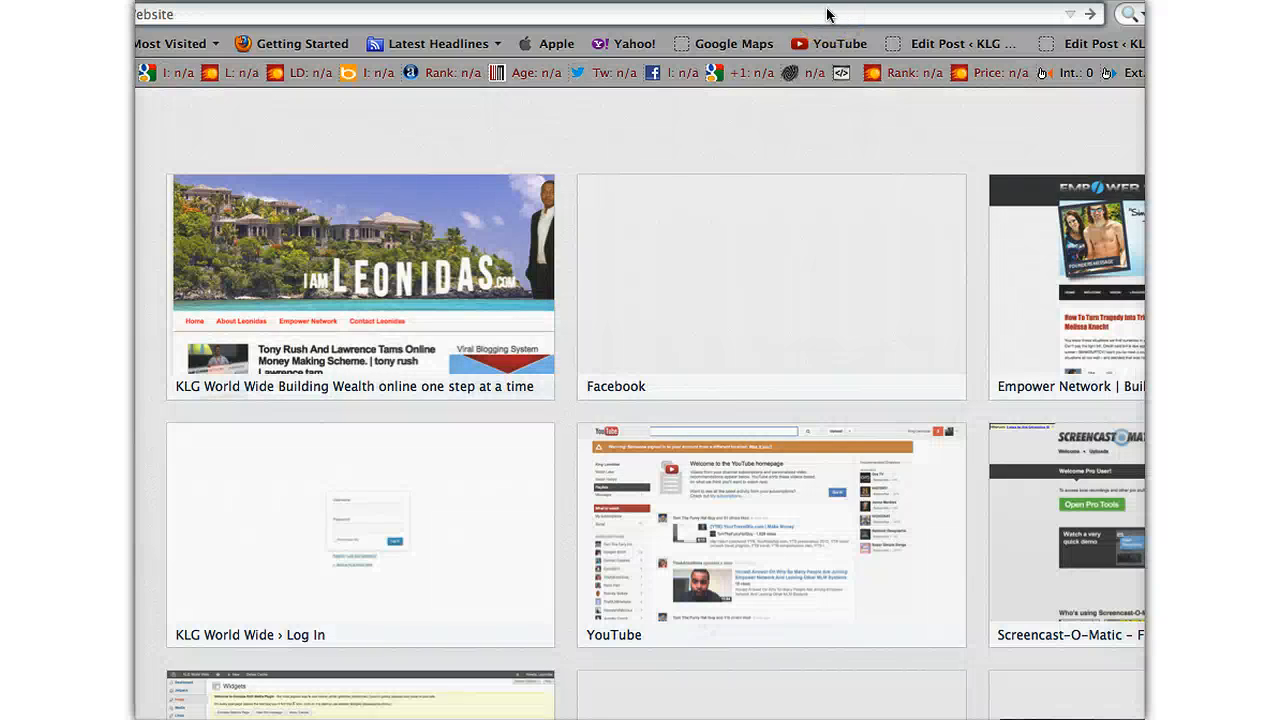
{"action": "type", "text": "ht"}
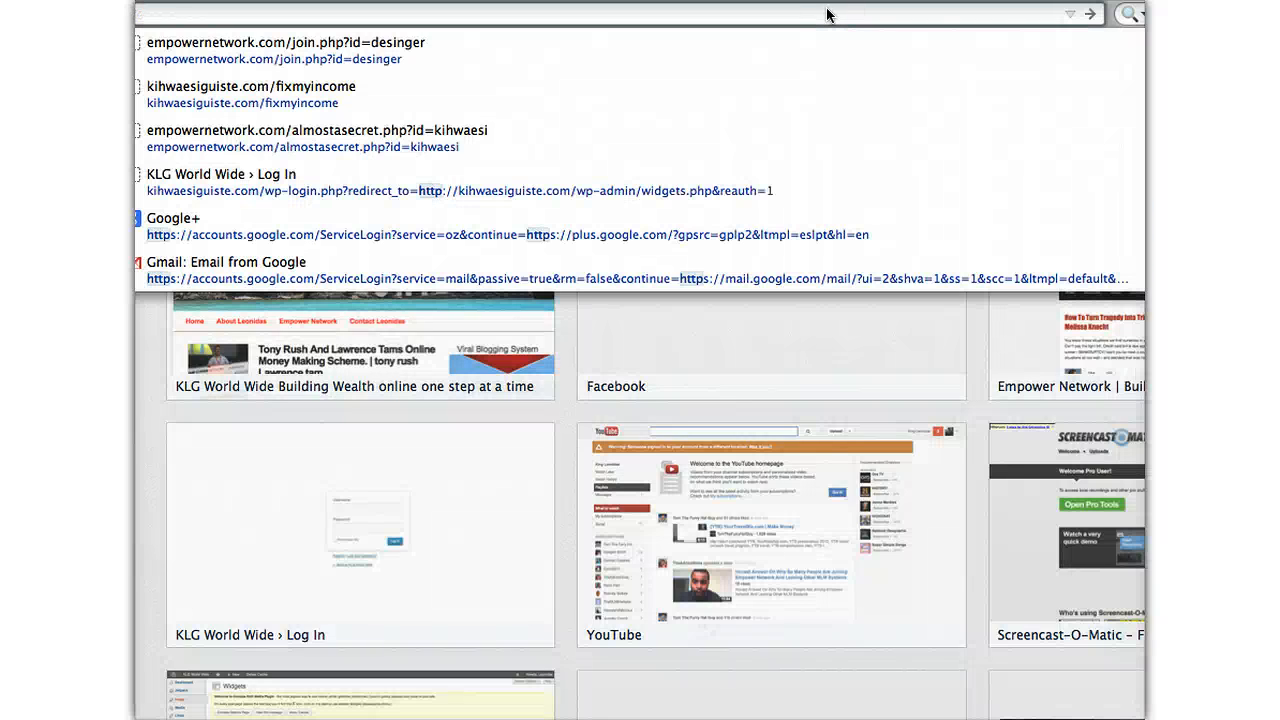
{"action": "key", "text": "Escape"}
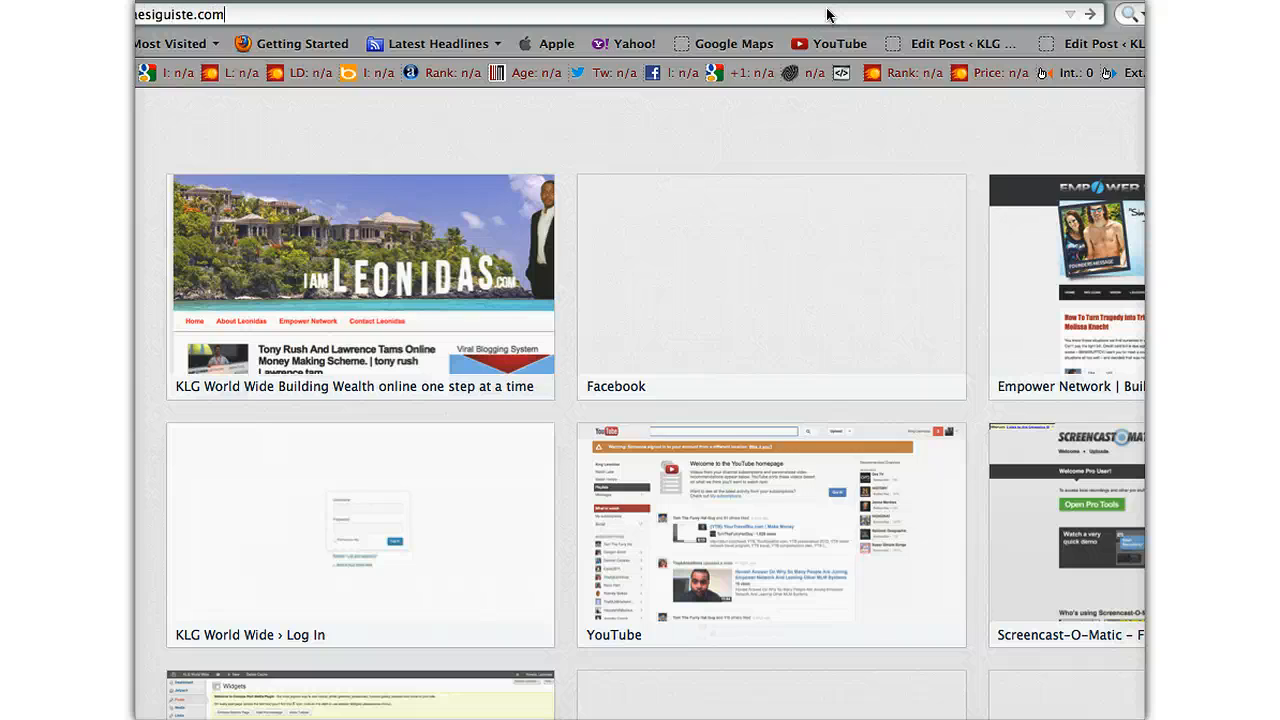
{"action": "type", "text": "t"}
{"action": "key", "text": "Return"}
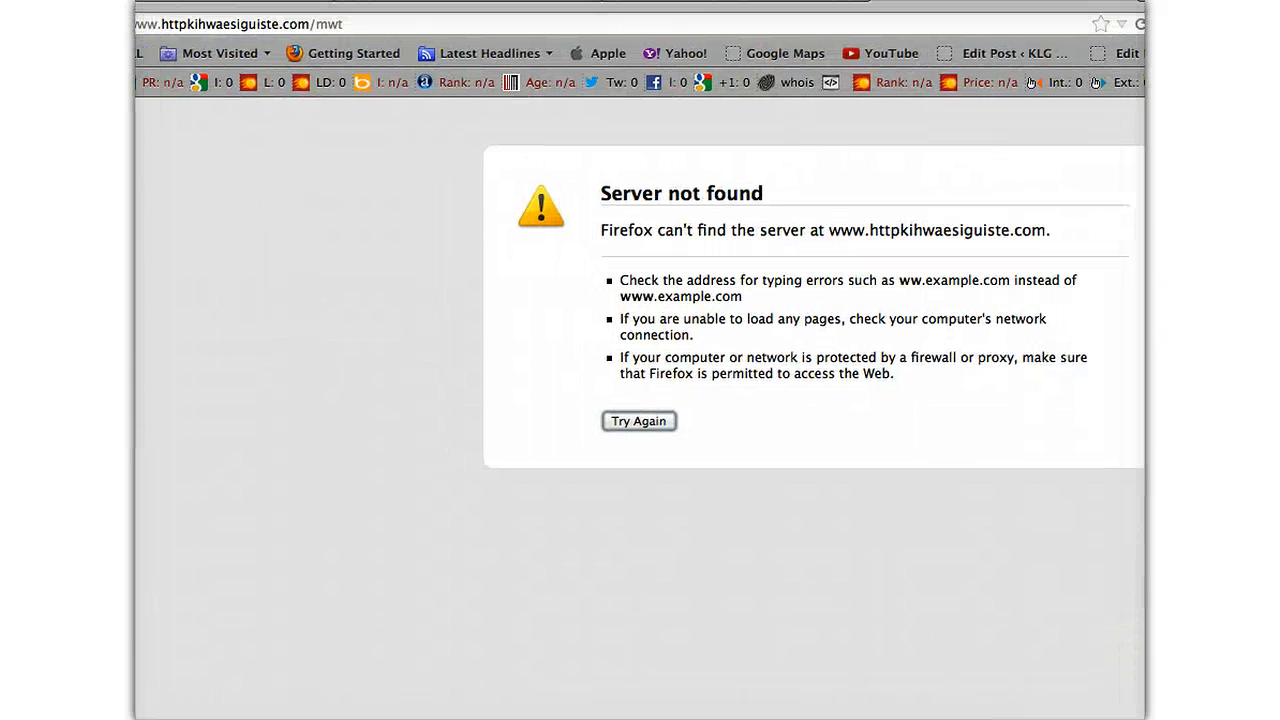
{"action": "left_click", "coordinate": [140, 14]}
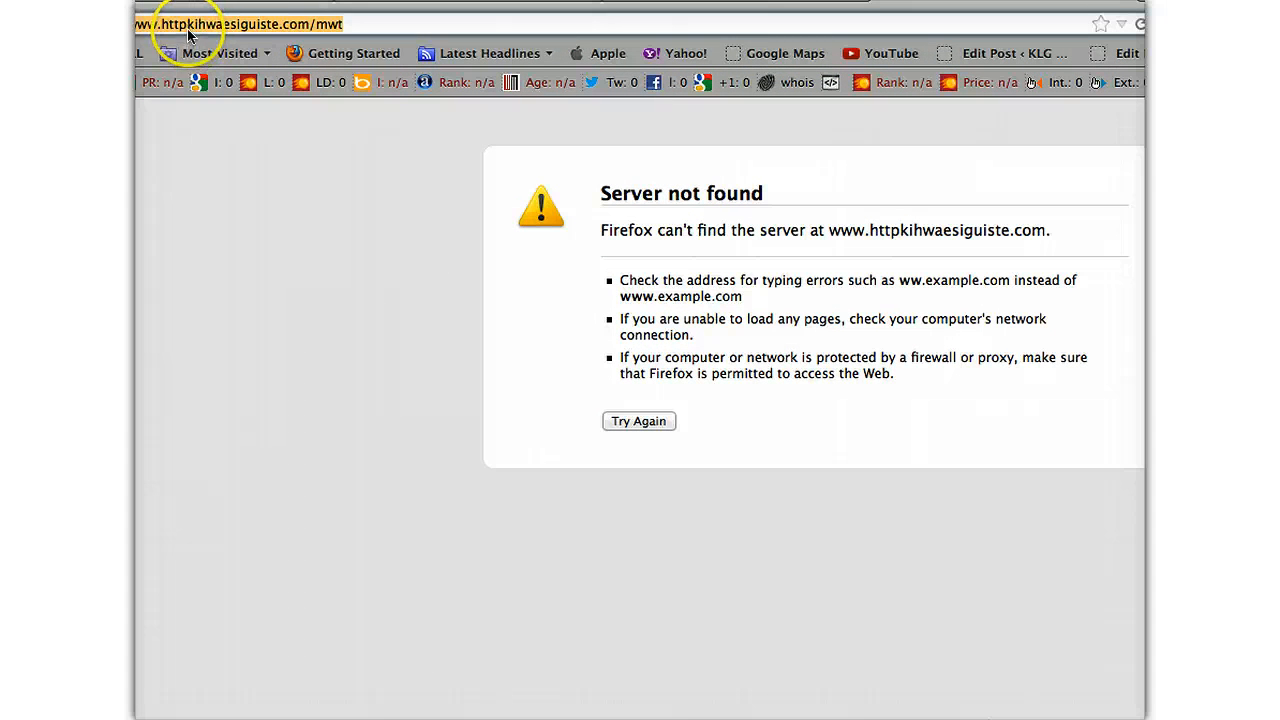
{"action": "left_click", "coordinate": [187, 24]}
{"action": "type", "text": "://"}
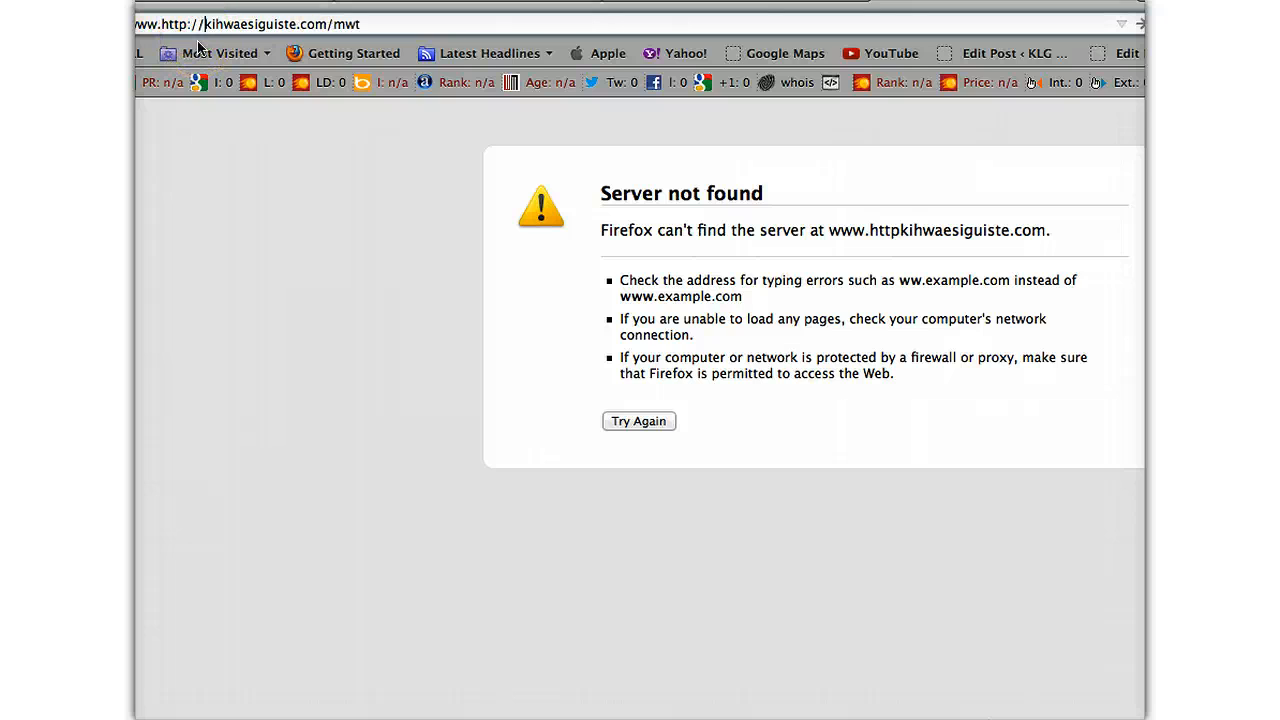
{"action": "key", "text": "Return"}
{"action": "left_click", "coordinate": [662, 57]}
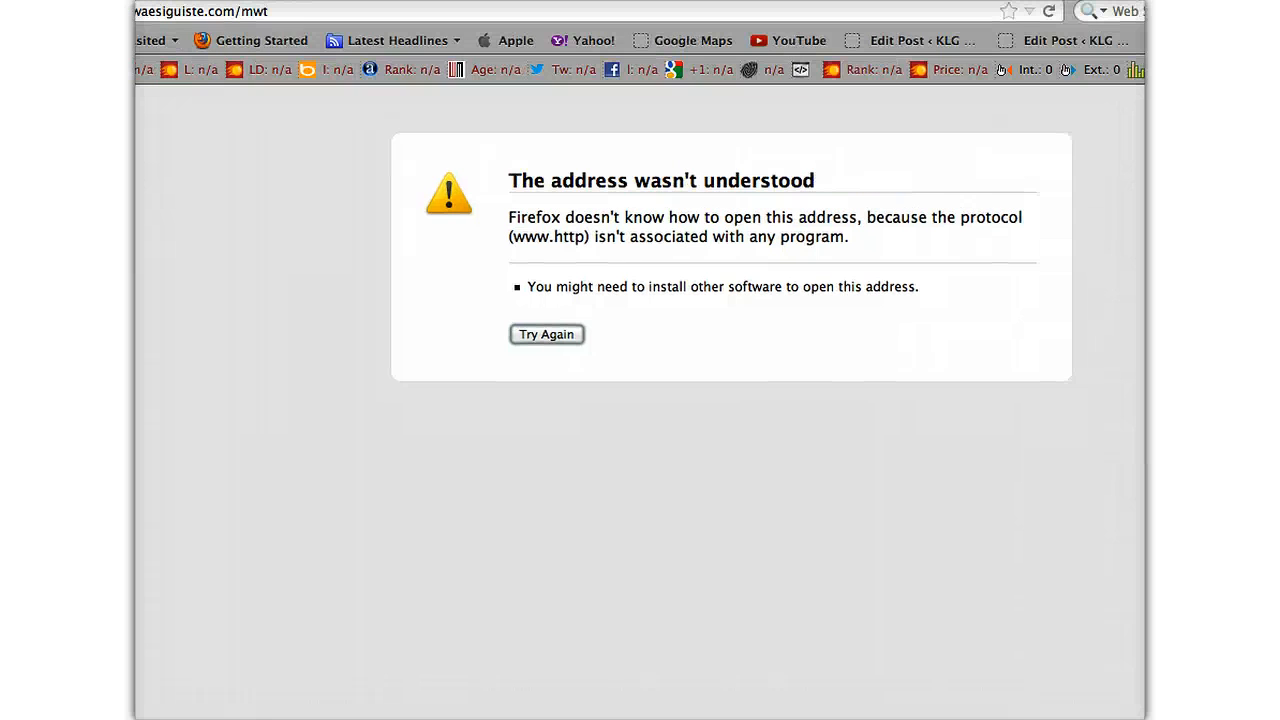
{"action": "left_click", "coordinate": [252, 161]}
{"action": "left_click", "coordinate": [209, 30]}
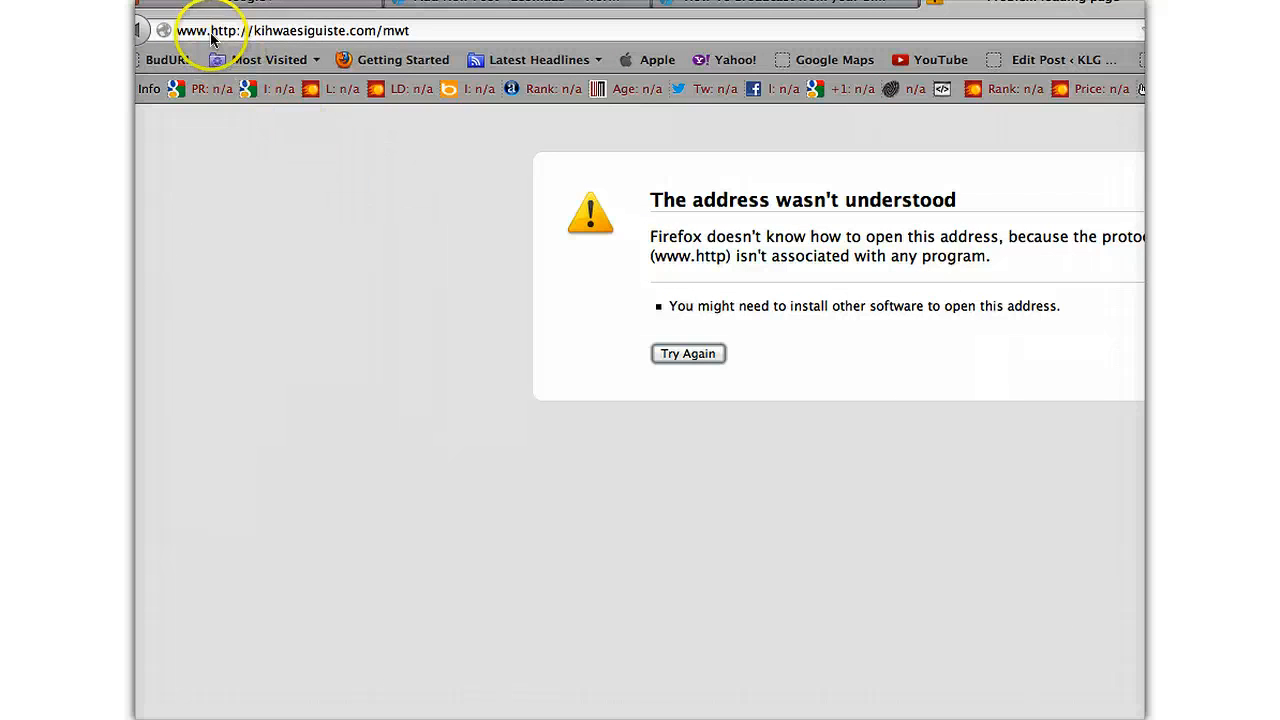
{"action": "key", "text": "shift+End"}
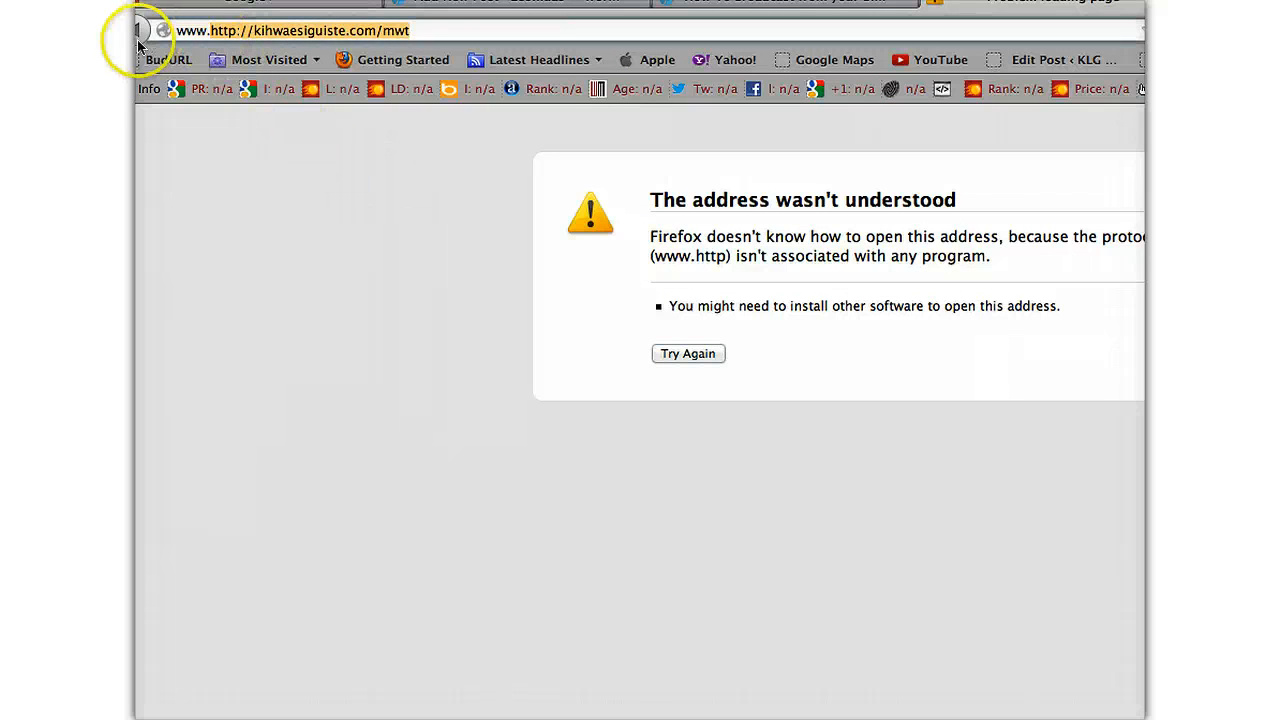
{"action": "left_click", "coordinate": [207, 30]}
{"action": "key", "text": "BackSpace"}
{"action": "key", "text": "BackSpace"}
{"action": "key", "text": "BackSpace"}
{"action": "key", "text": "BackSpace"}
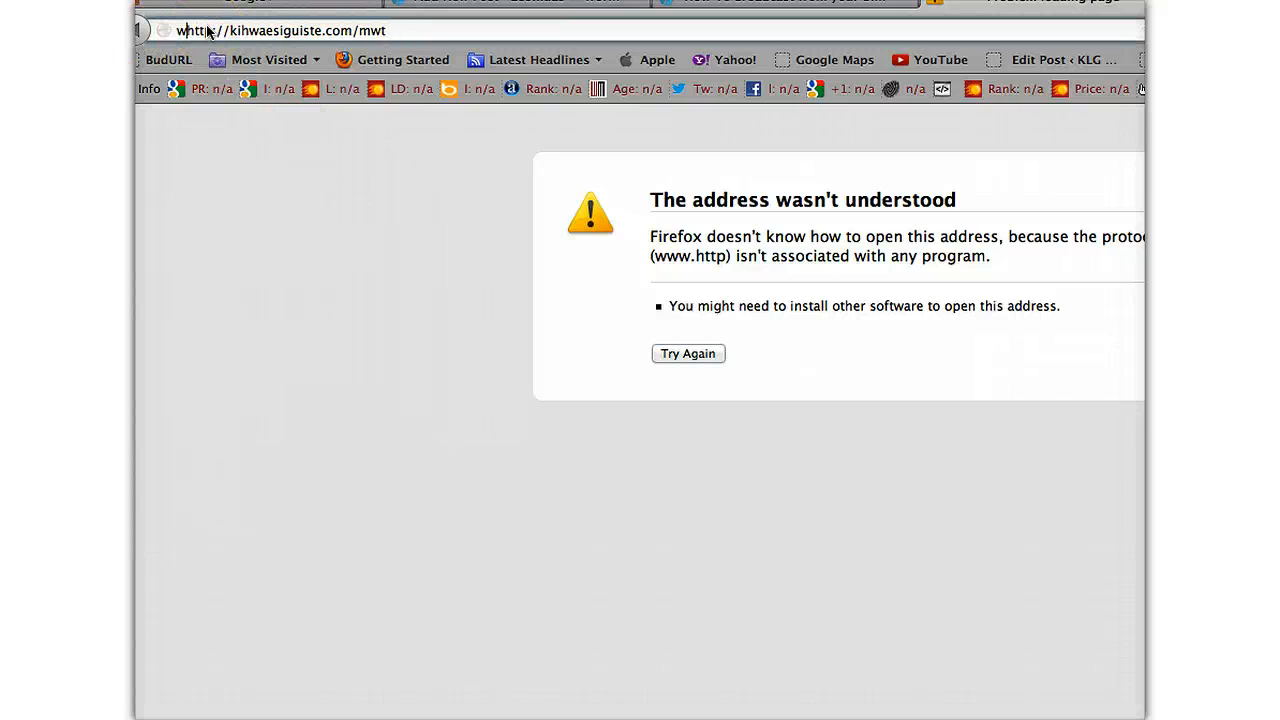
{"action": "key", "text": "Return"}
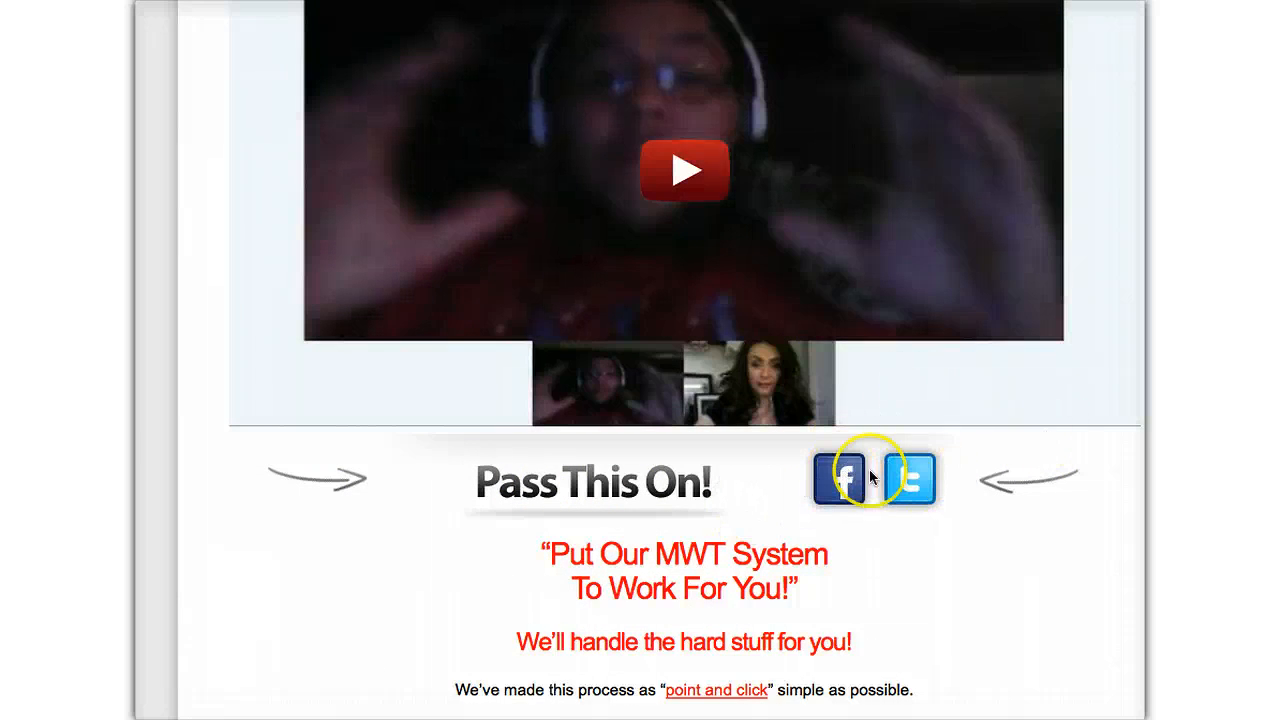
- Scroll the MWT sales page down to the Add To Cart offer and back up to the hangout video
{"action": "scroll", "coordinate": [1017, 494], "scroll_direction": "down", "scroll_amount": 4}
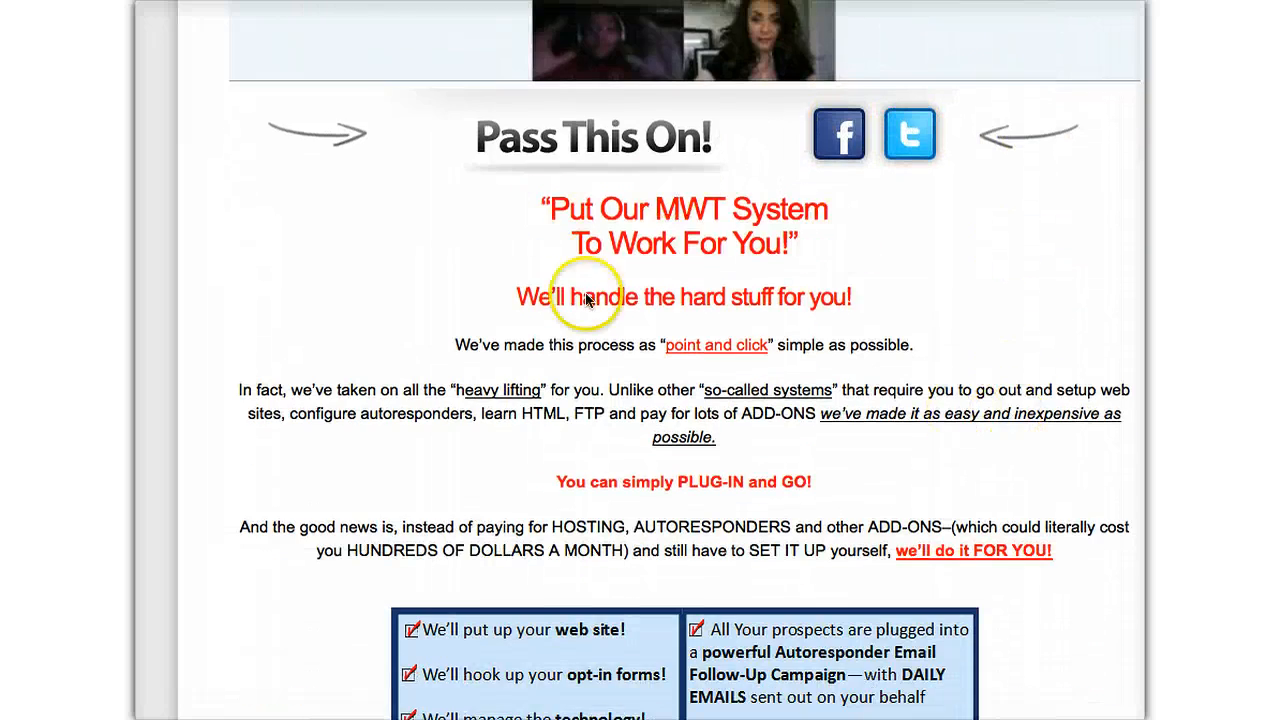
{"action": "scroll", "coordinate": [580, 294], "scroll_direction": "down", "scroll_amount": 5}
{"action": "scroll", "coordinate": [636, 314], "scroll_direction": "down", "scroll_amount": 4}
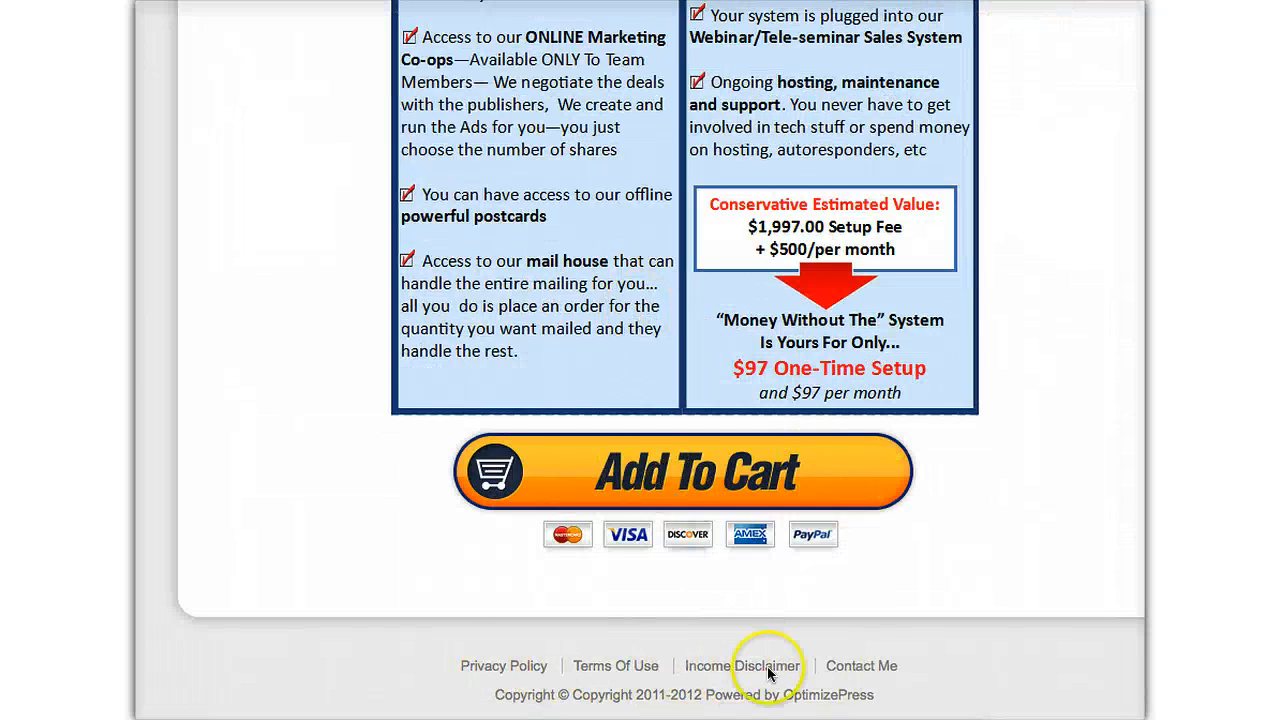
{"action": "scroll", "coordinate": [912, 580], "scroll_direction": "up", "scroll_amount": 10}
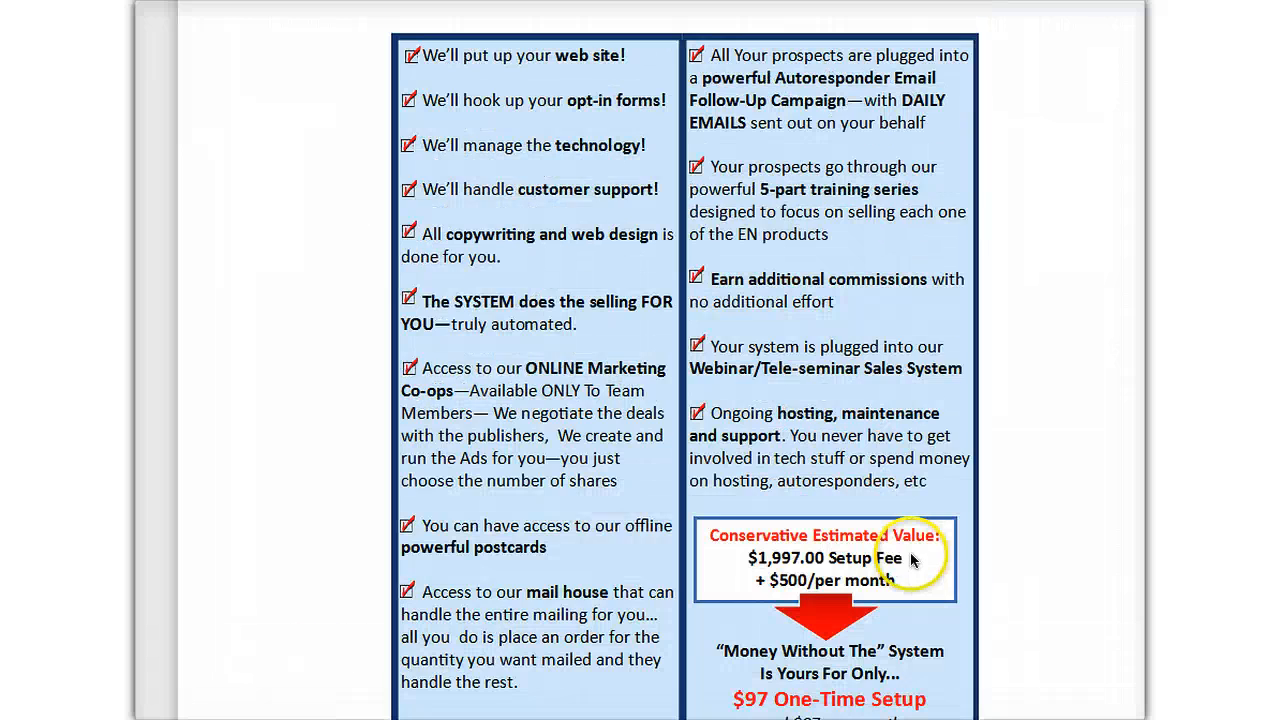
{"action": "scroll", "coordinate": [640, 360], "scroll_direction": "up", "scroll_amount": 2}
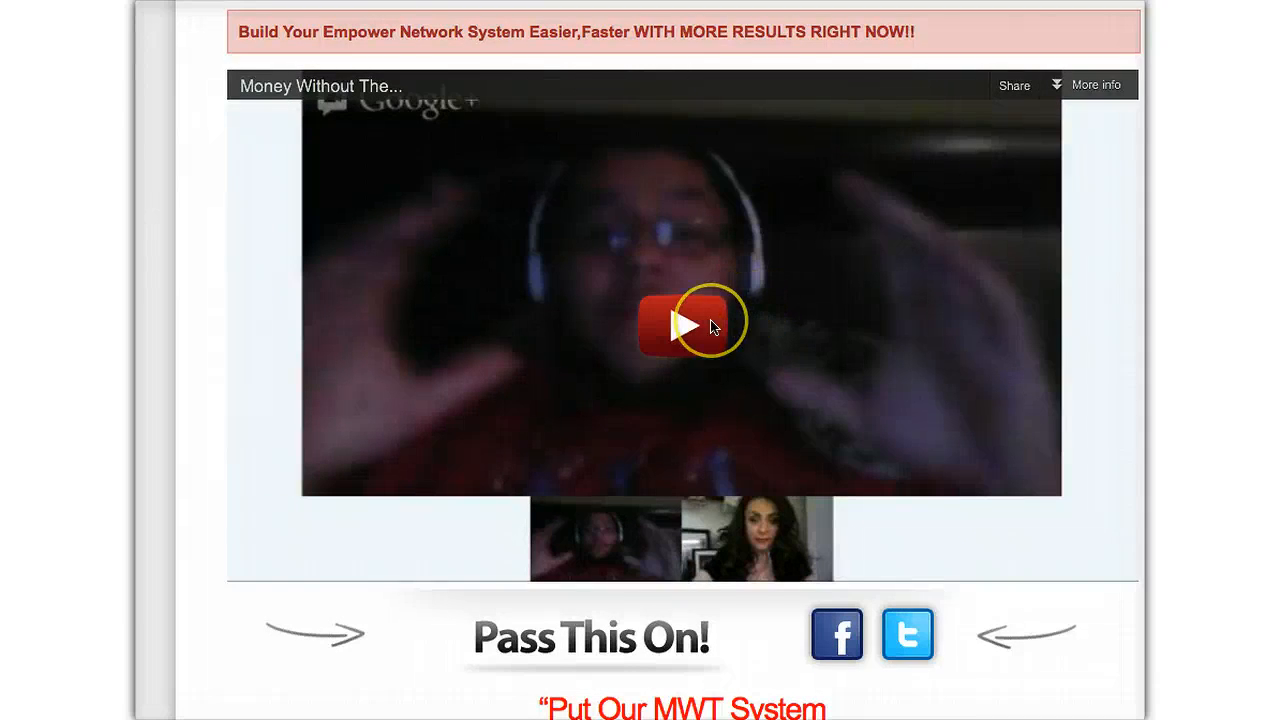
{"action": "scroll", "coordinate": [803, 297], "scroll_direction": "down", "scroll_amount": 2}
{"action": "scroll", "coordinate": [803, 300], "scroll_direction": "up", "scroll_amount": 2}
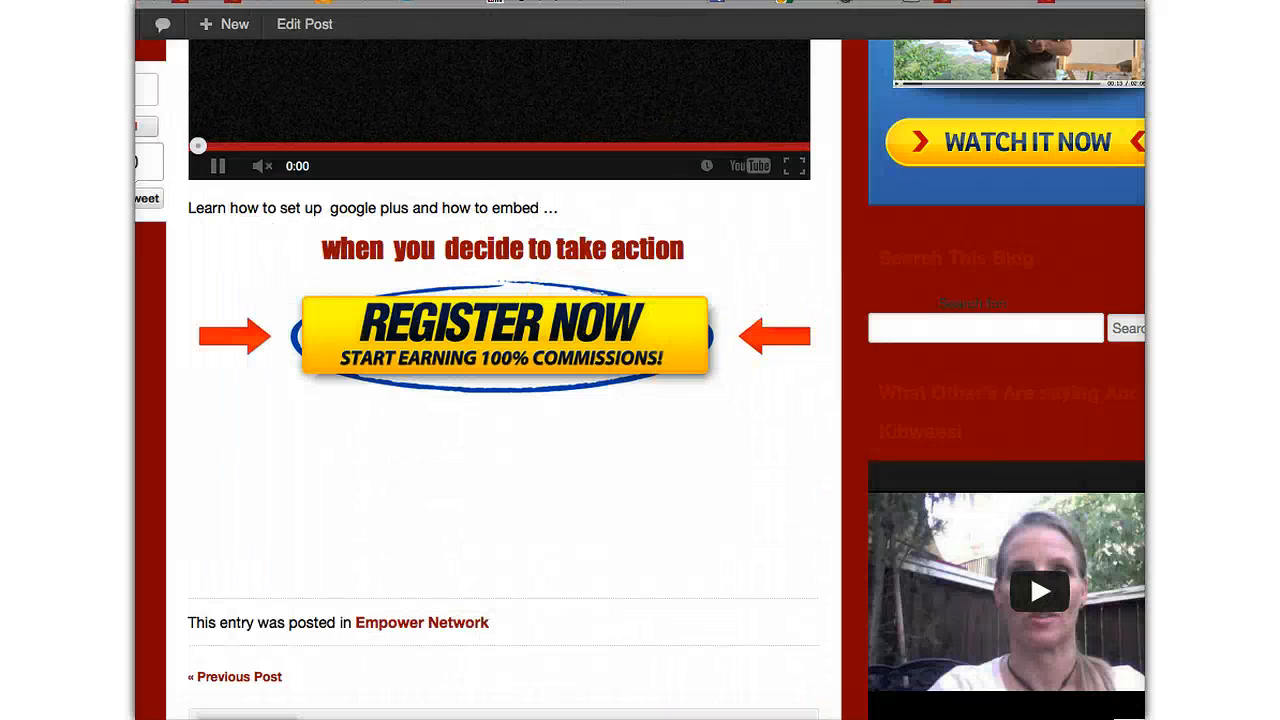
{"action": "scroll", "coordinate": [683, 183], "scroll_direction": "up", "scroll_amount": 5}
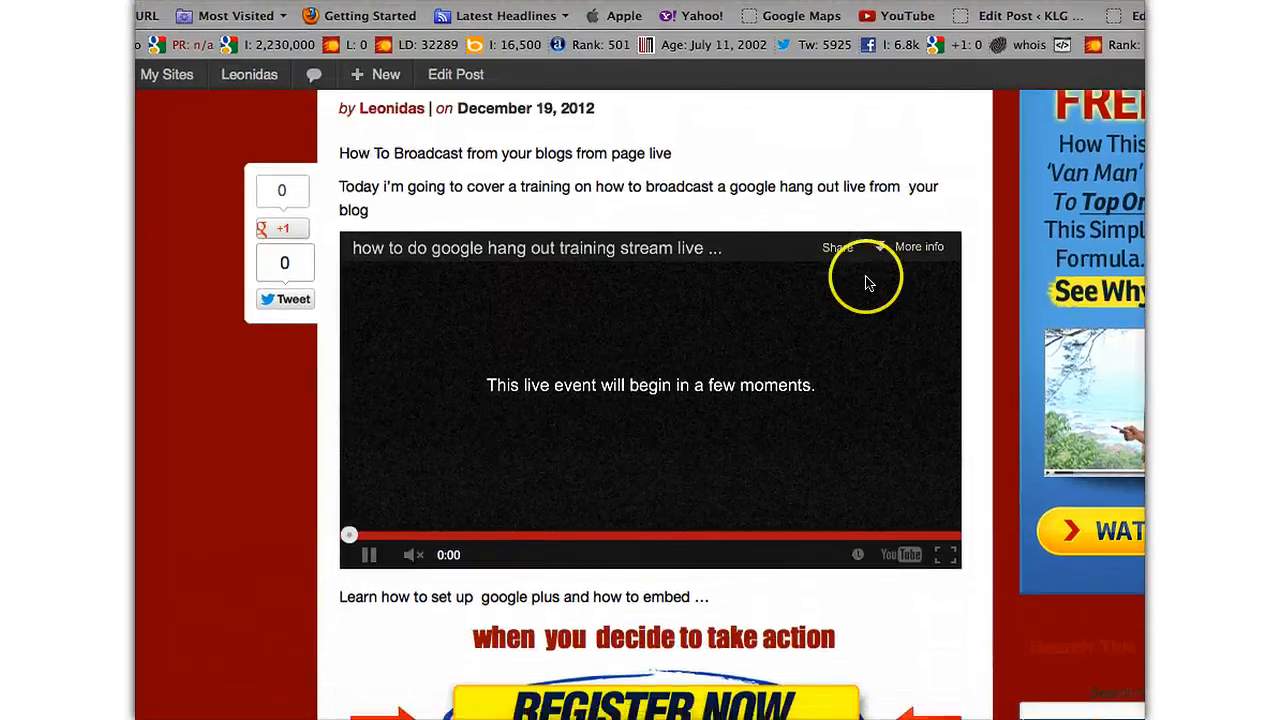
{"action": "scroll", "coordinate": [866, 415], "scroll_direction": "down", "scroll_amount": 5}
{"action": "scroll", "coordinate": [866, 284], "scroll_direction": "up", "scroll_amount": 3}
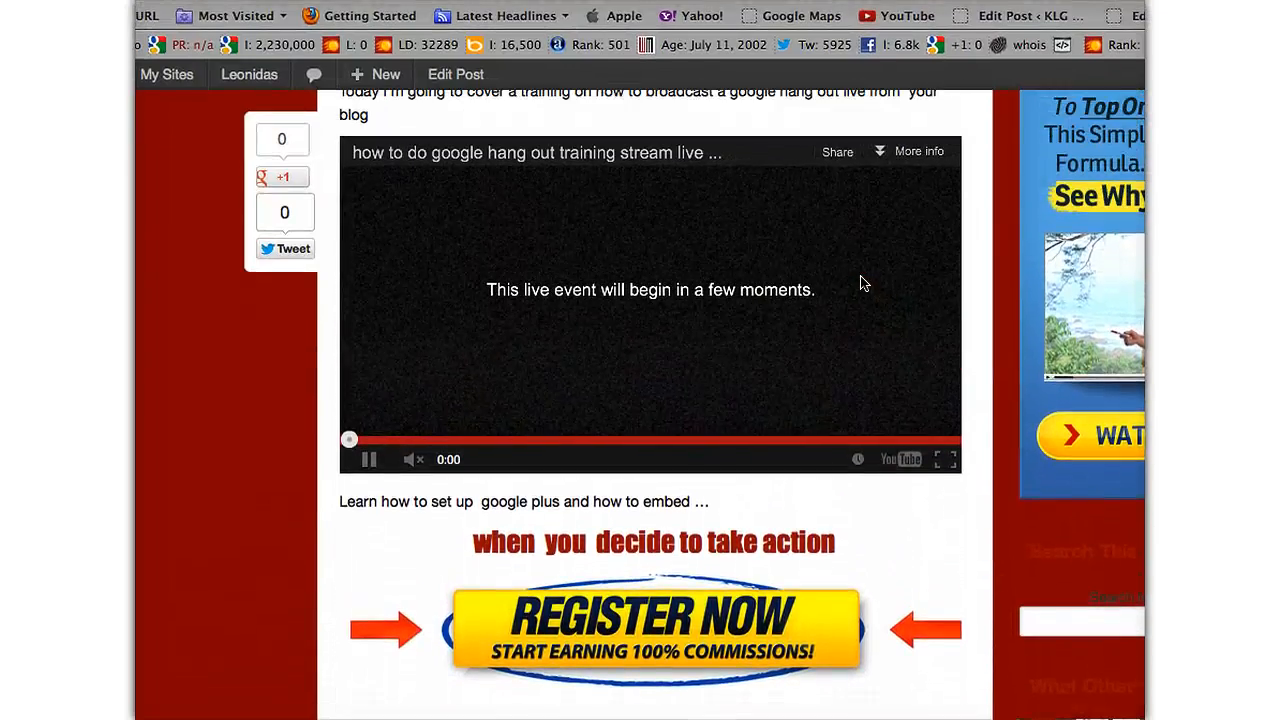
{"action": "left_click", "coordinate": [858, 335]}
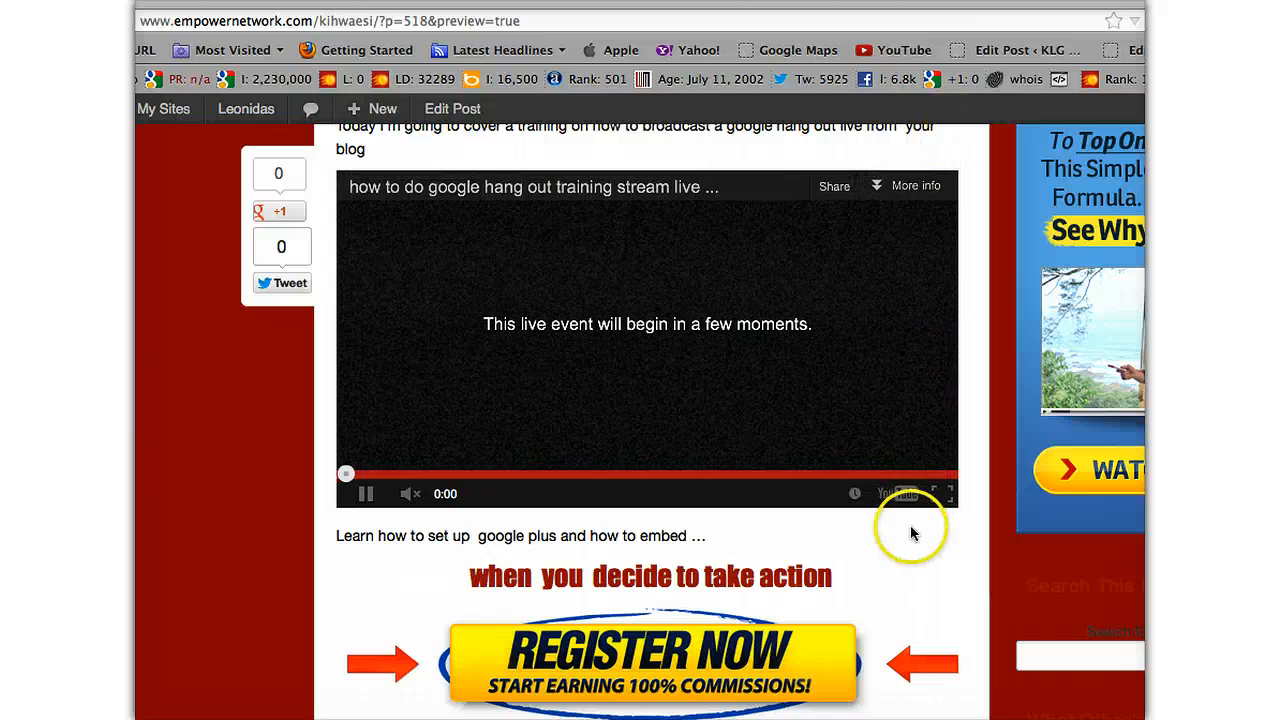
- Open the embedded stream on its YouTube watch page and pause the preview
{"action": "left_click", "coordinate": [905, 492]}
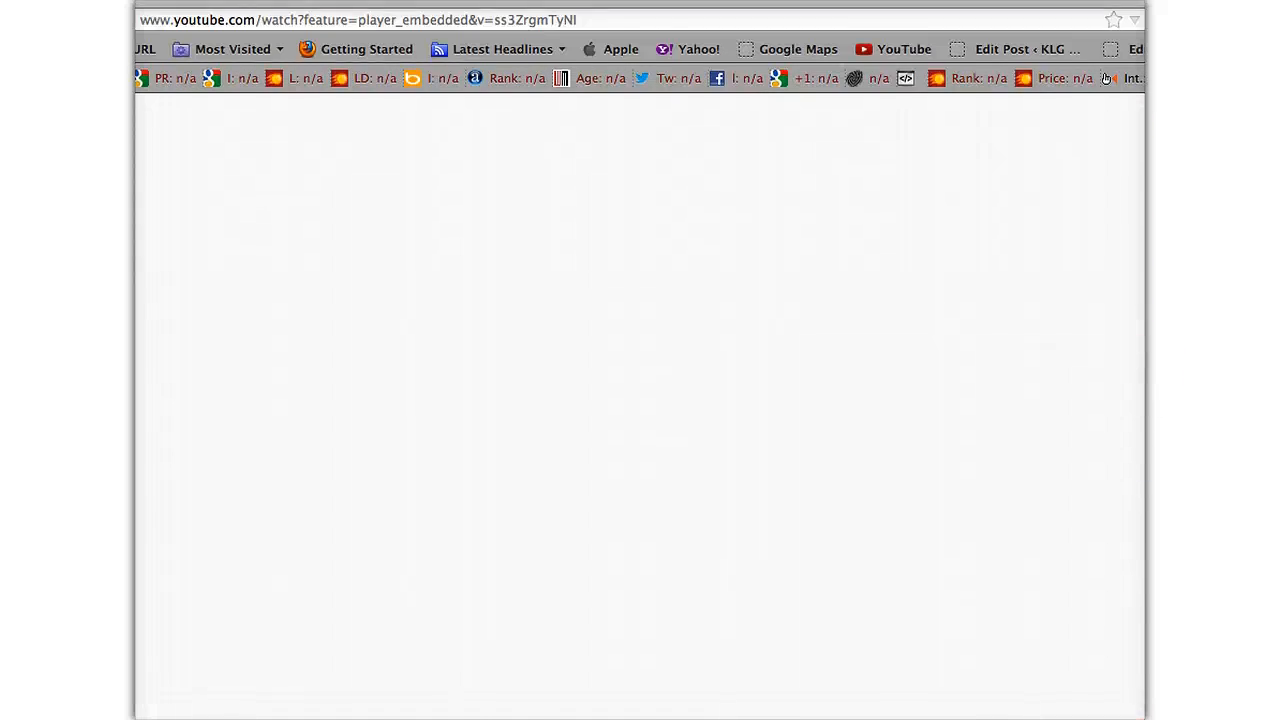
{"action": "scroll", "coordinate": [700, 417], "scroll_direction": "down", "scroll_amount": 5}
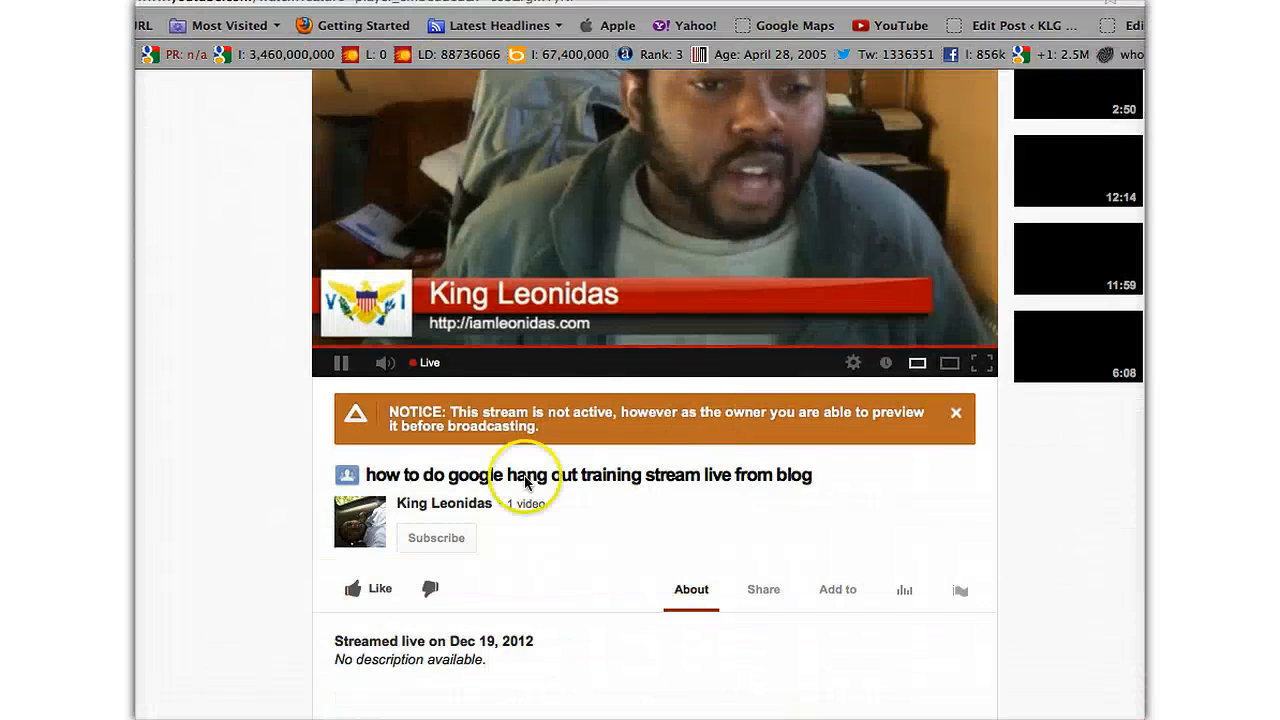
{"action": "left_click", "coordinate": [340, 364]}
{"action": "scroll", "coordinate": [777, 371], "scroll_direction": "up", "scroll_amount": 5}
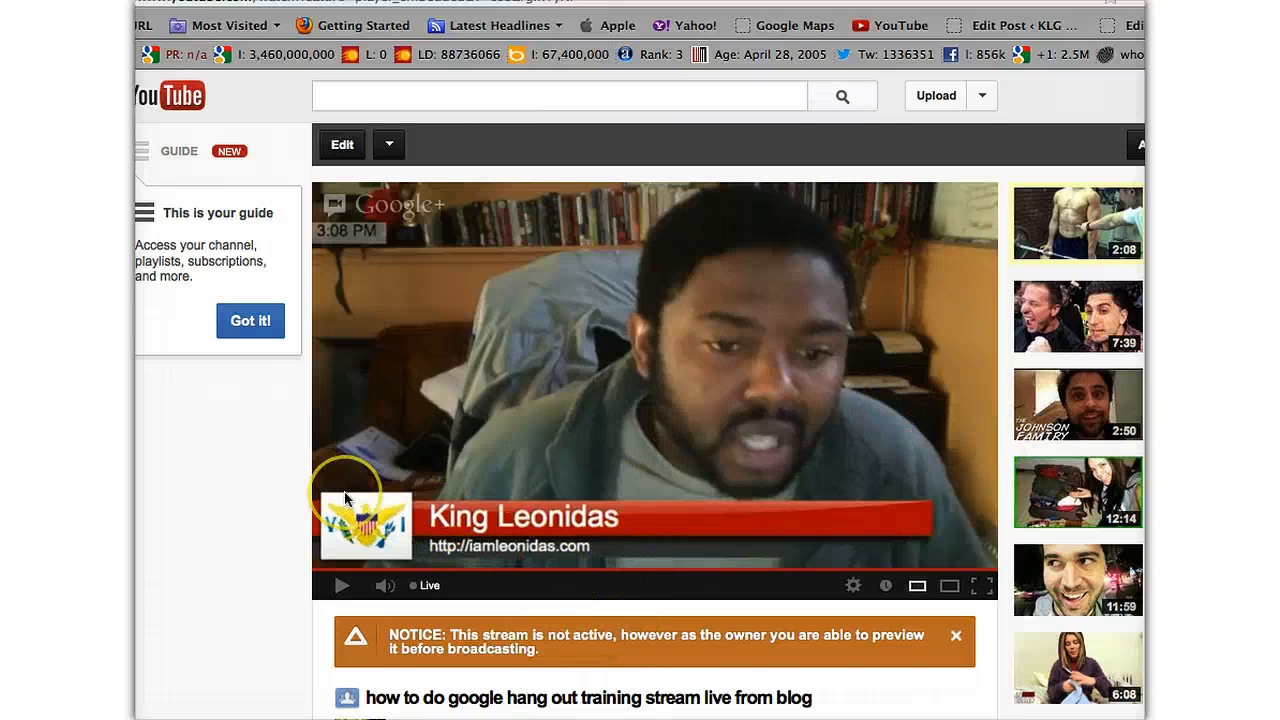
{"action": "scroll", "coordinate": [348, 490], "scroll_direction": "down", "scroll_amount": 1}
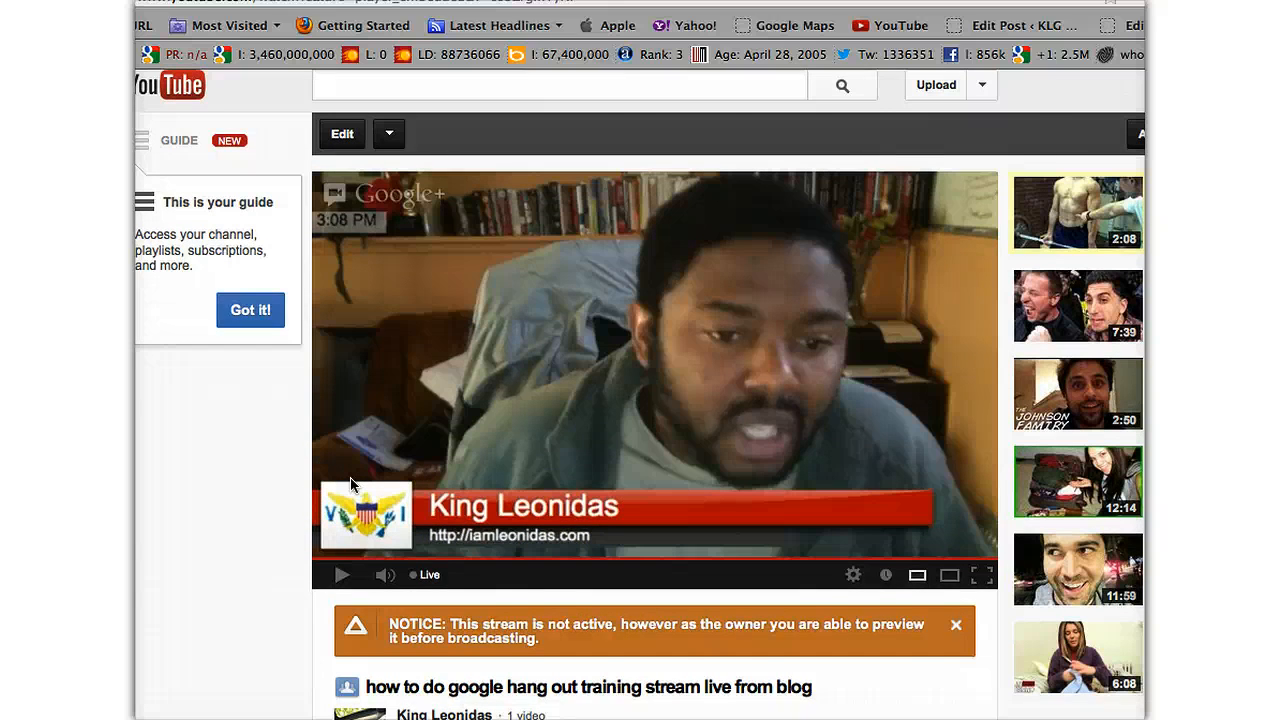
{"action": "scroll", "coordinate": [350, 484], "scroll_direction": "down", "scroll_amount": 5}
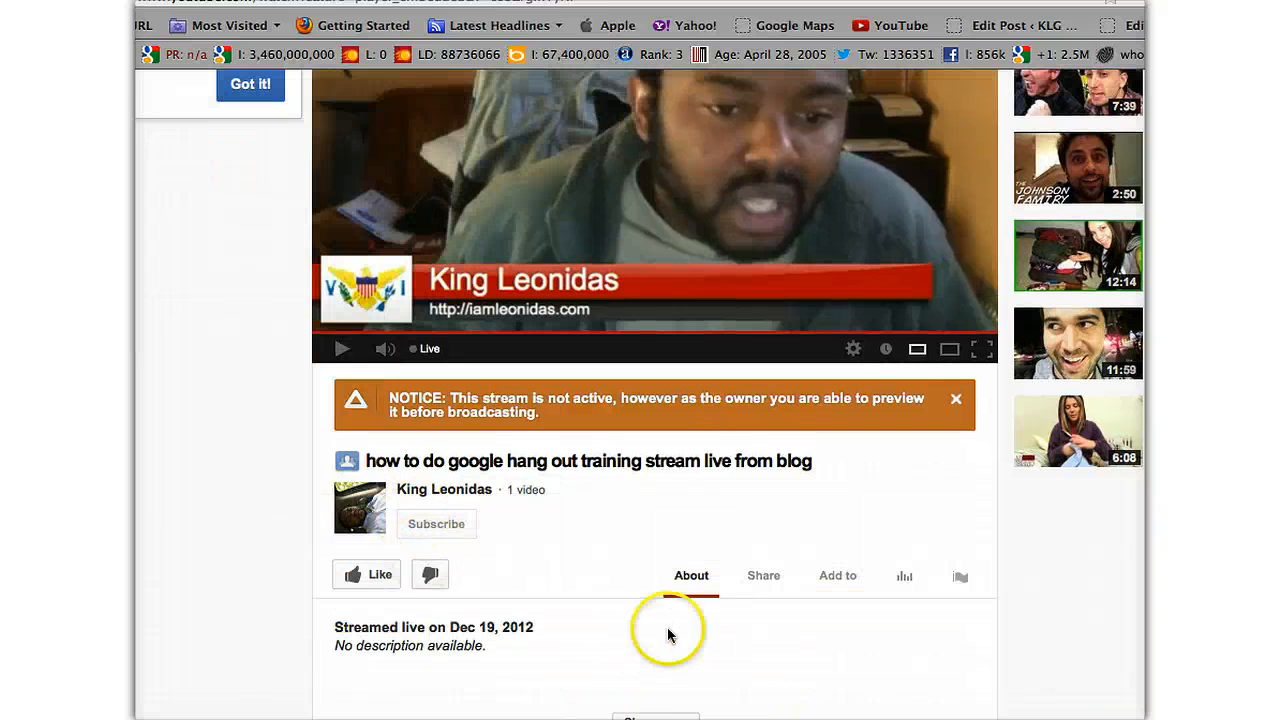
- View the stream's iframe embed code under Share > Embed
{"action": "left_click", "coordinate": [727, 584]}
{"action": "left_click", "coordinate": [585, 622]}
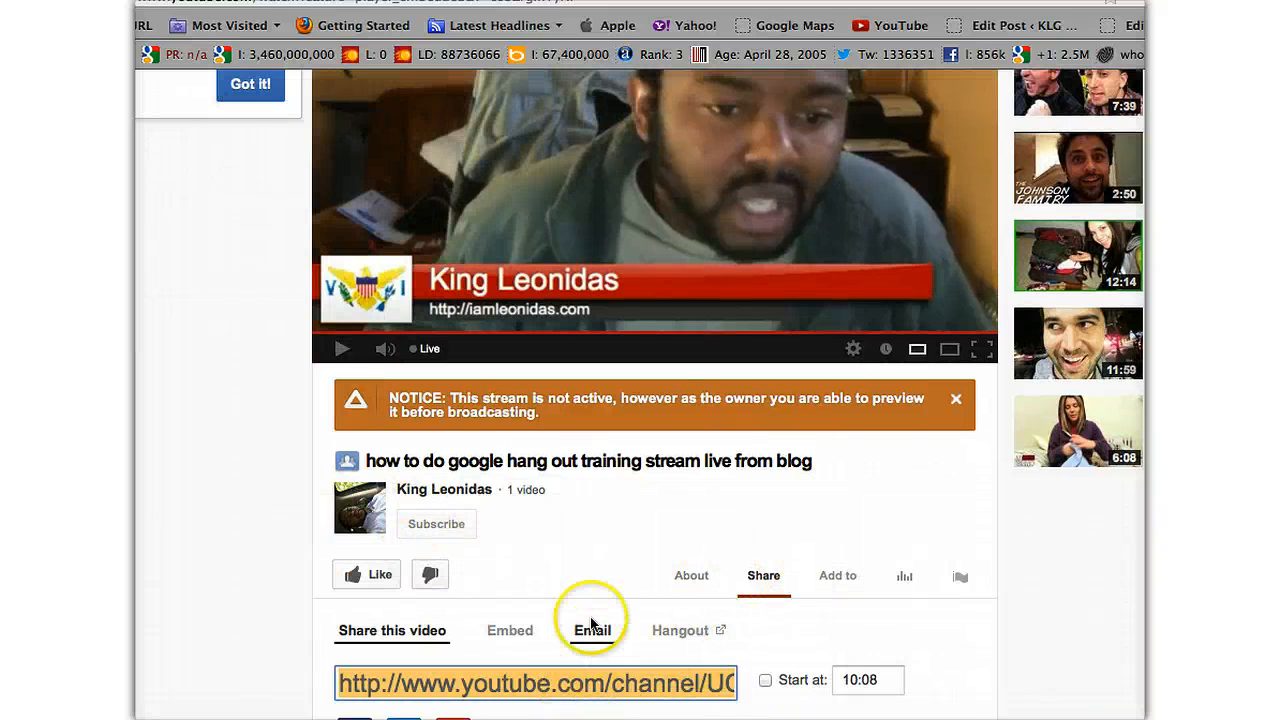
{"action": "left_click", "coordinate": [515, 628]}
{"action": "scroll", "coordinate": [603, 615], "scroll_direction": "down", "scroll_amount": 4}
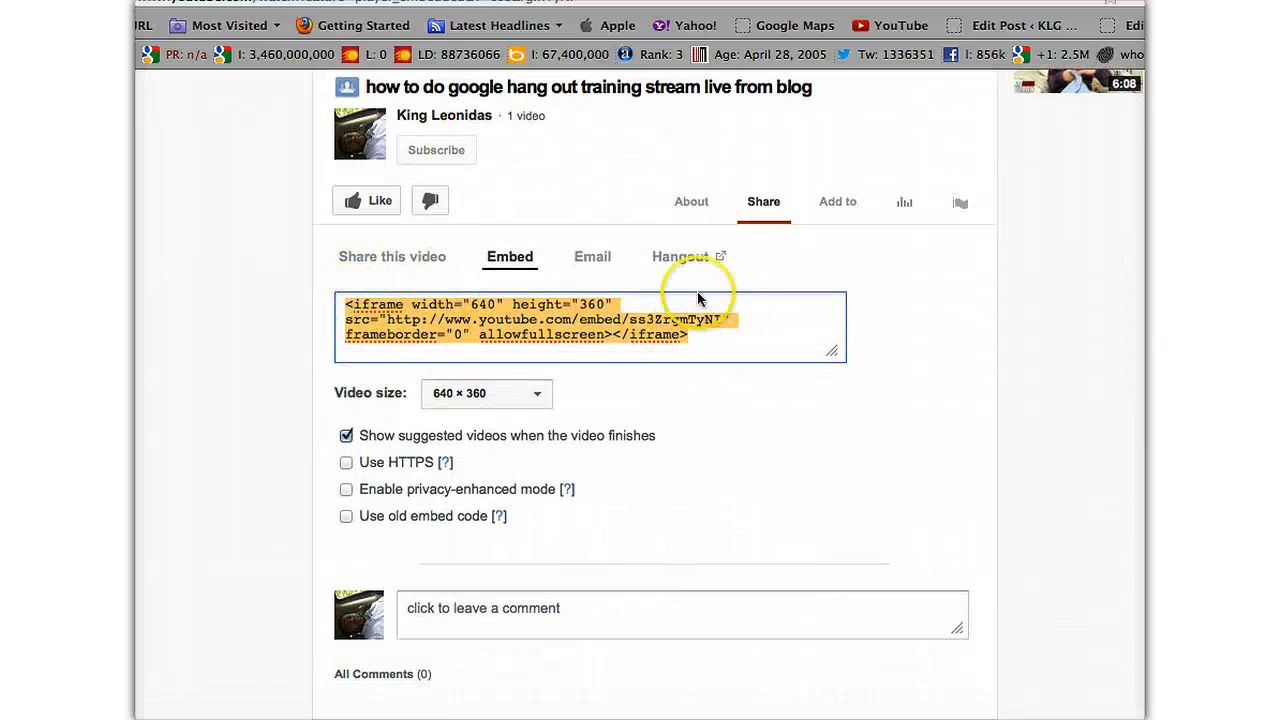
{"action": "scroll", "coordinate": [710, 290], "scroll_direction": "up", "scroll_amount": 6}
{"action": "scroll", "coordinate": [726, 306], "scroll_direction": "up", "scroll_amount": 1}
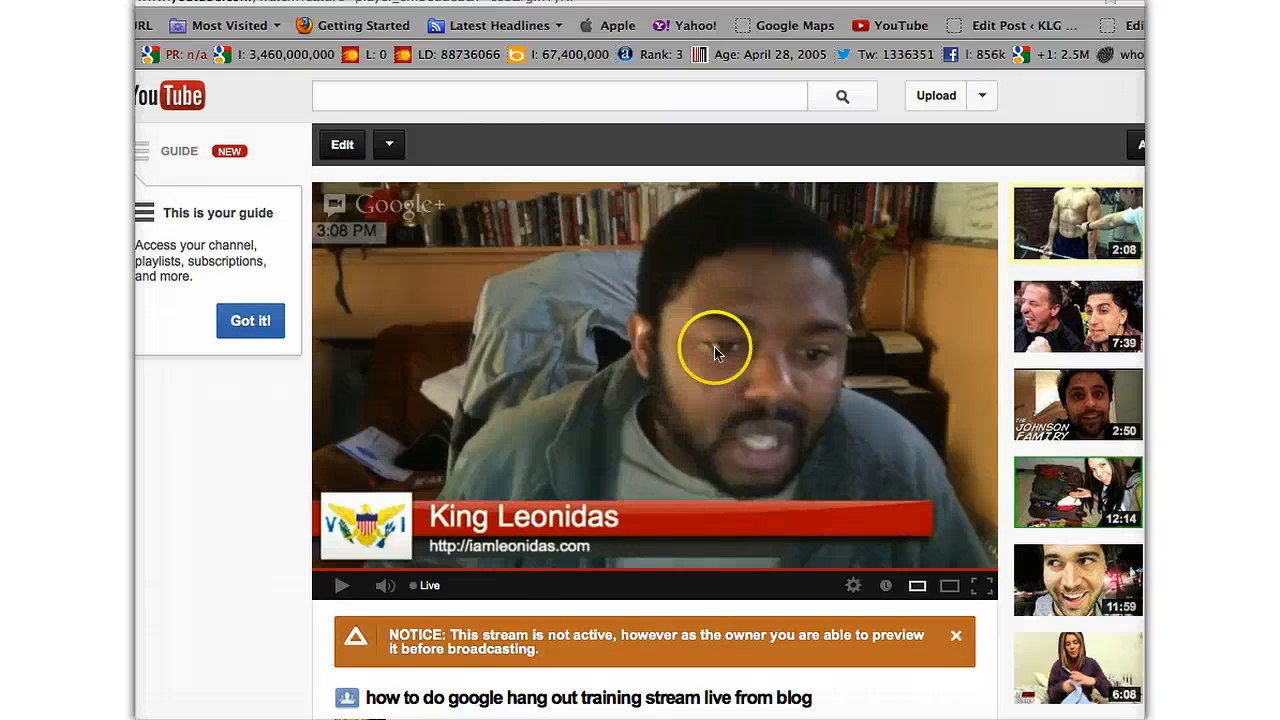
- Resume playing the not-yet-active live stream preview
{"action": "left_click", "coordinate": [344, 588]}
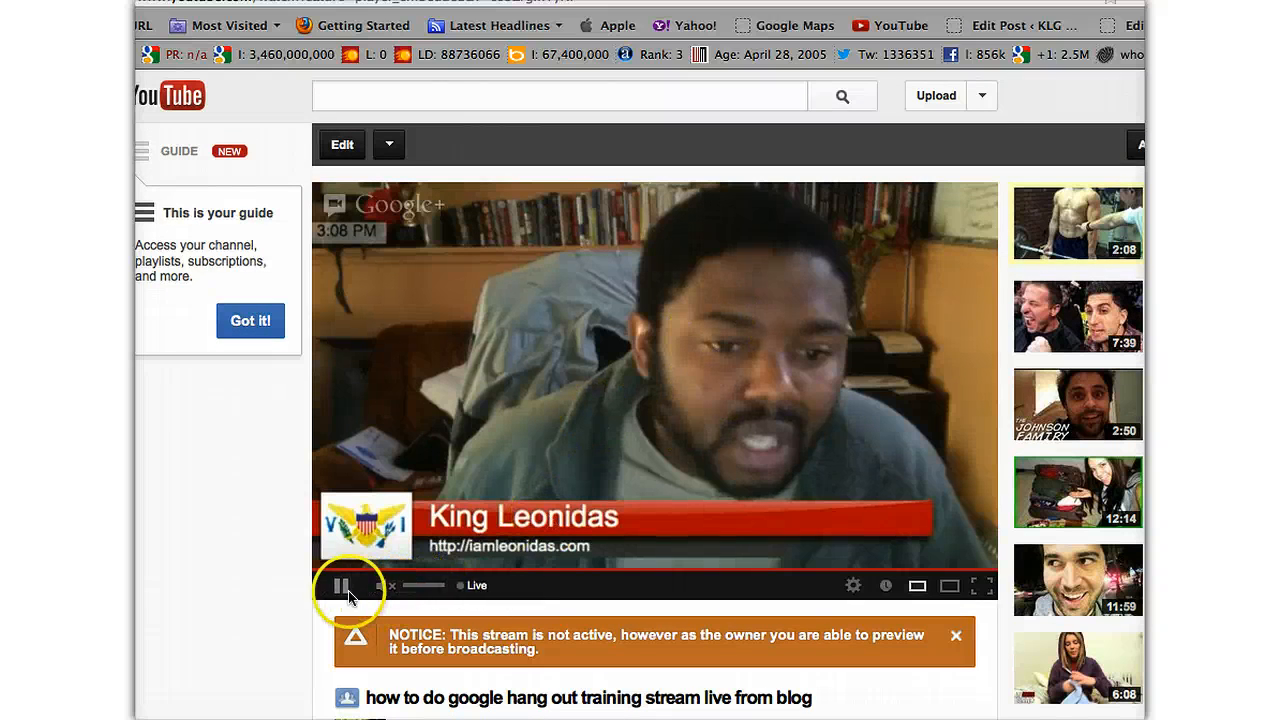
{"action": "scroll", "coordinate": [500, 591], "scroll_direction": "down", "scroll_amount": 5}
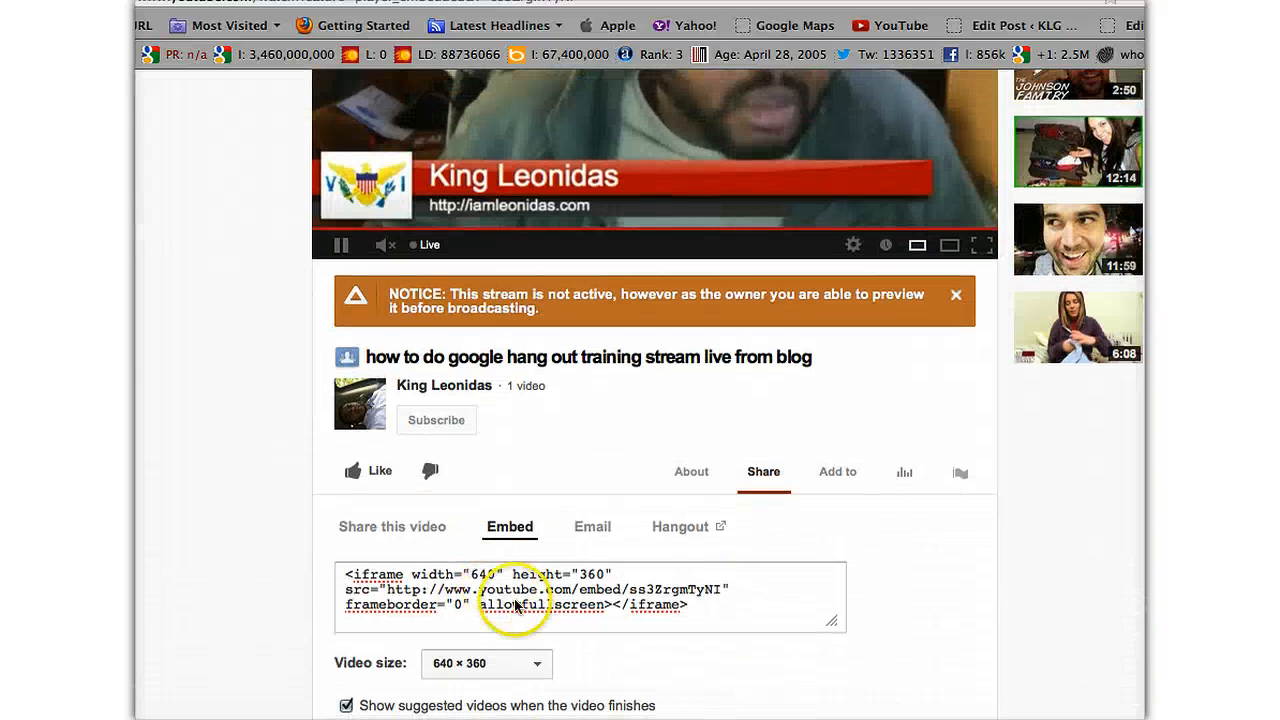
{"action": "scroll", "coordinate": [675, 585], "scroll_direction": "up", "scroll_amount": 5}
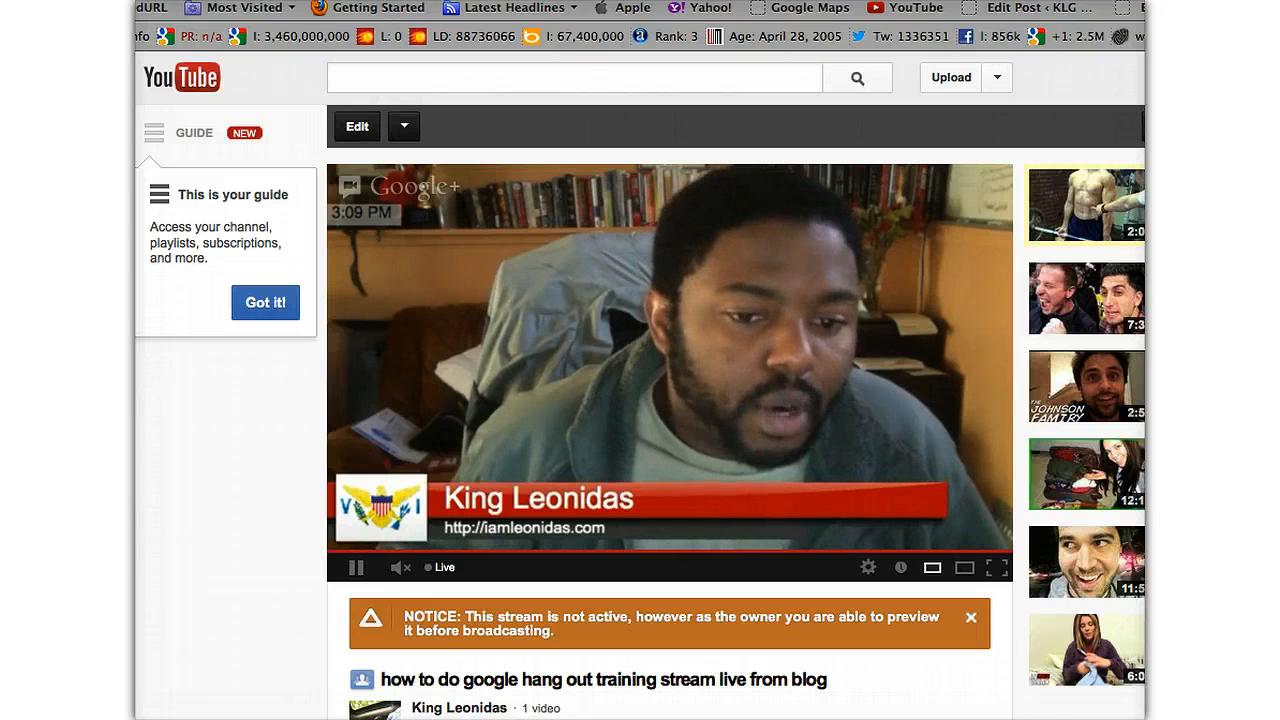
{"action": "left_click", "coordinate": [903, 575]}
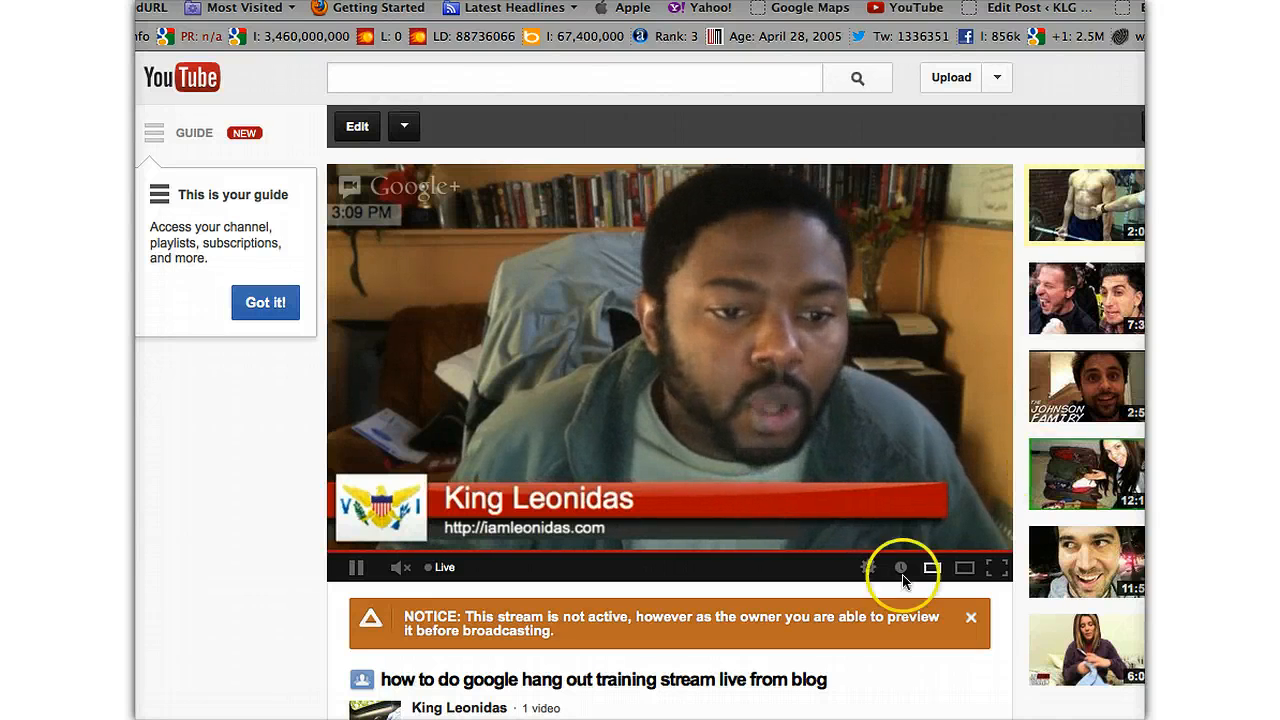